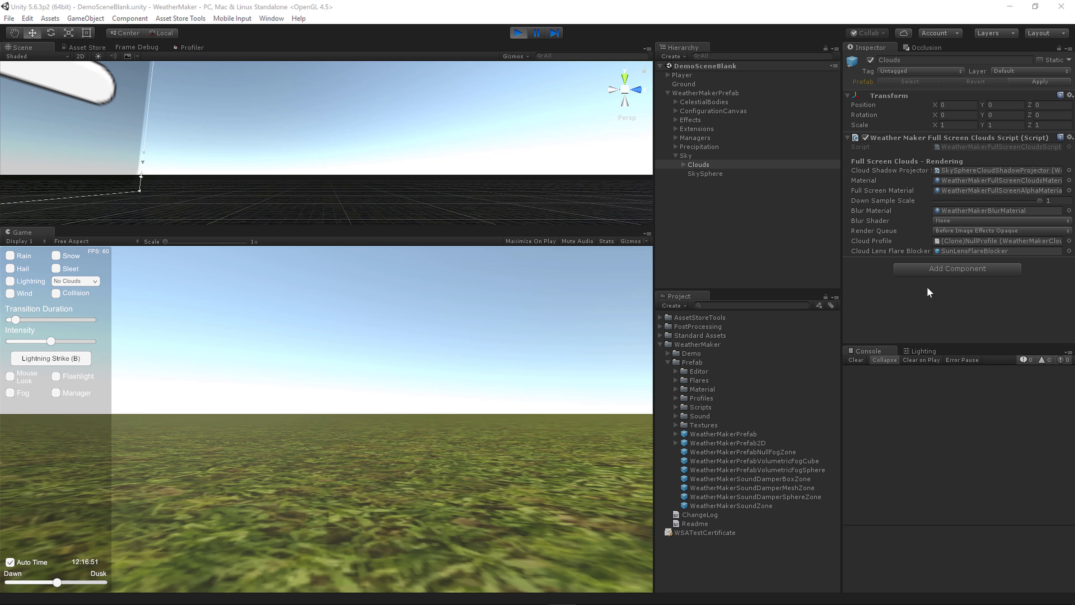
# - Assign WeatherMakerProfile_HeavyClouds as WeatherMakerPrefab's weather profile and enlarge the Game view to look at the sky
pyautogui.click(720, 93)
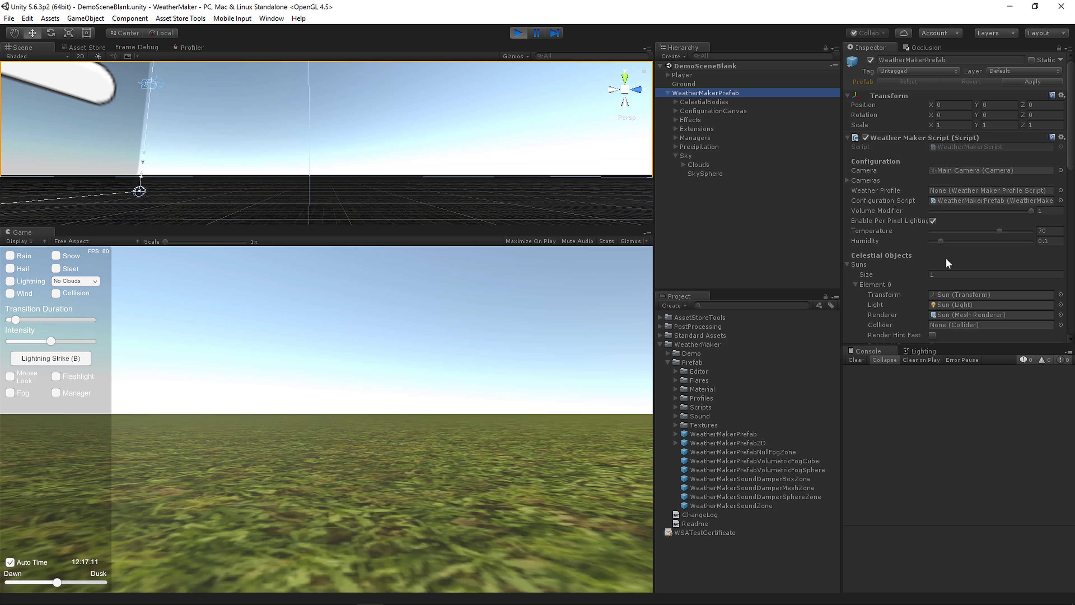
pyautogui.click(850, 263)
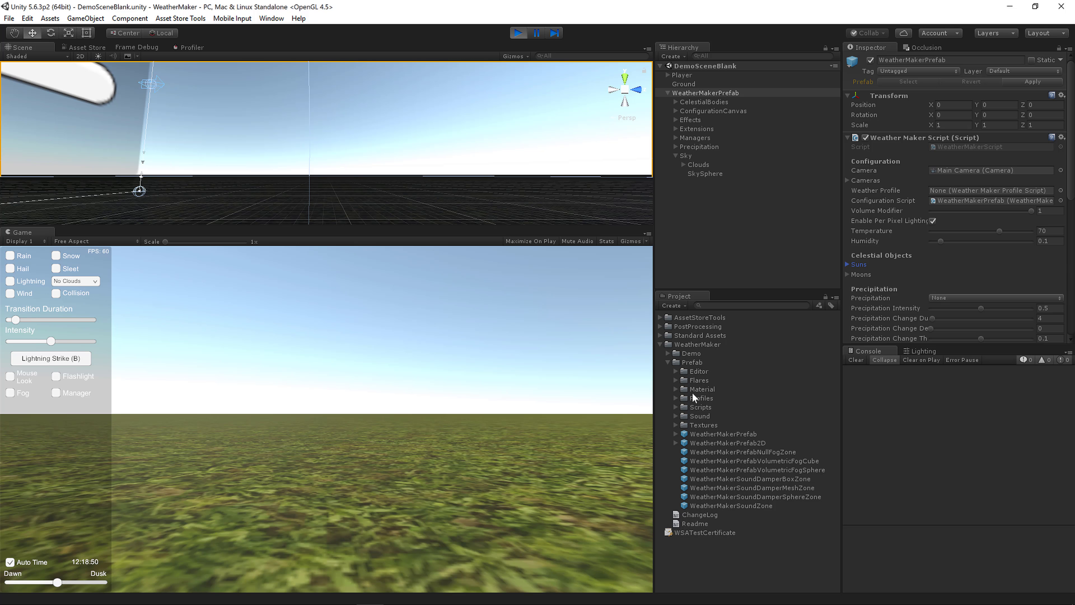
pyautogui.click(675, 398)
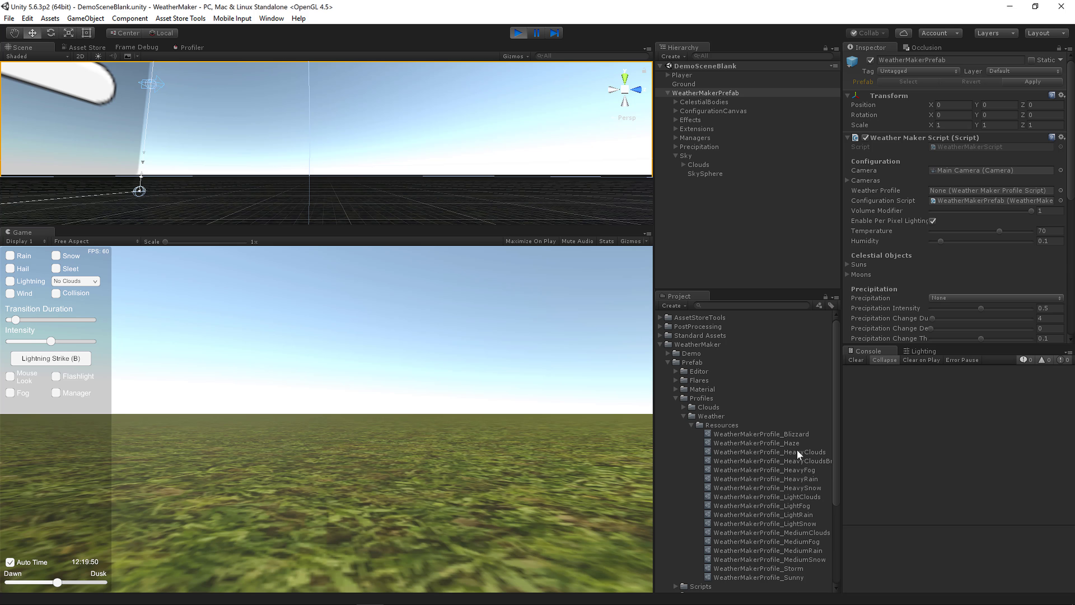
pyautogui.moveTo(796, 450); pyautogui.dragTo(973, 191)
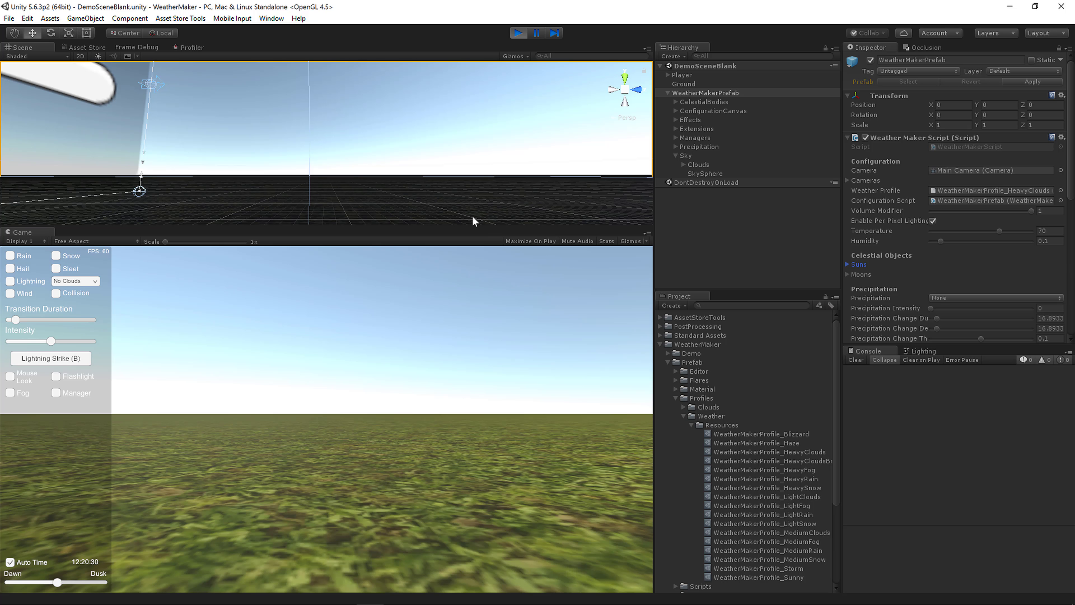
pyautogui.moveTo(453, 238); pyautogui.dragTo(468, 149)
pyautogui.moveTo(473, 368); pyautogui.dragTo(527, 358, button='right')
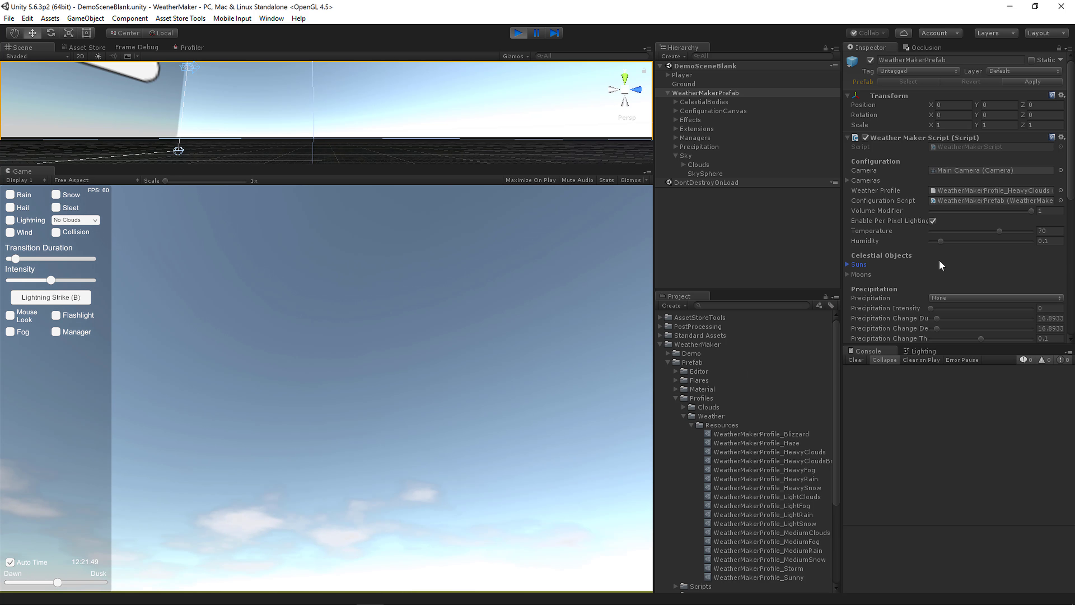
# - Examine the HeavyClouds weather profile's cloud type options and the cloud profiles available in the Clouds profile folder
pyautogui.click(798, 451)
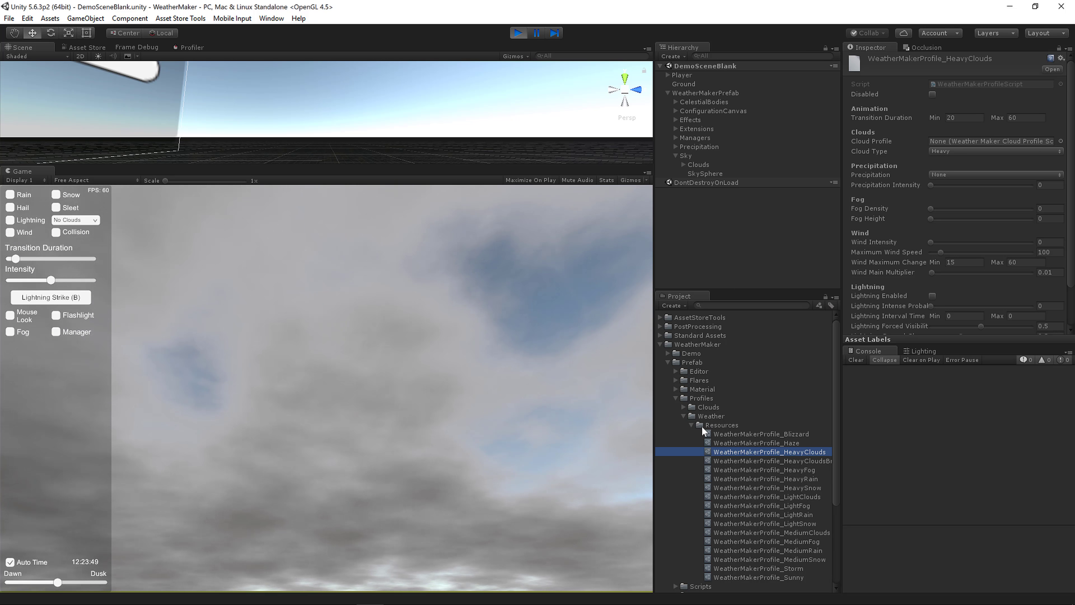
pyautogui.click(683, 406)
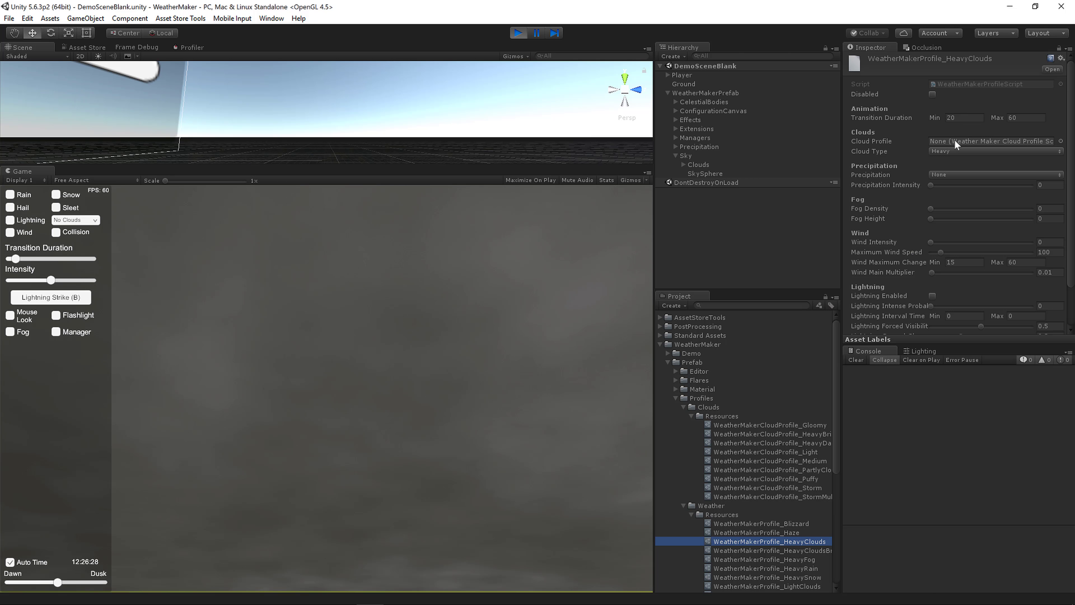
pyautogui.click(950, 148)
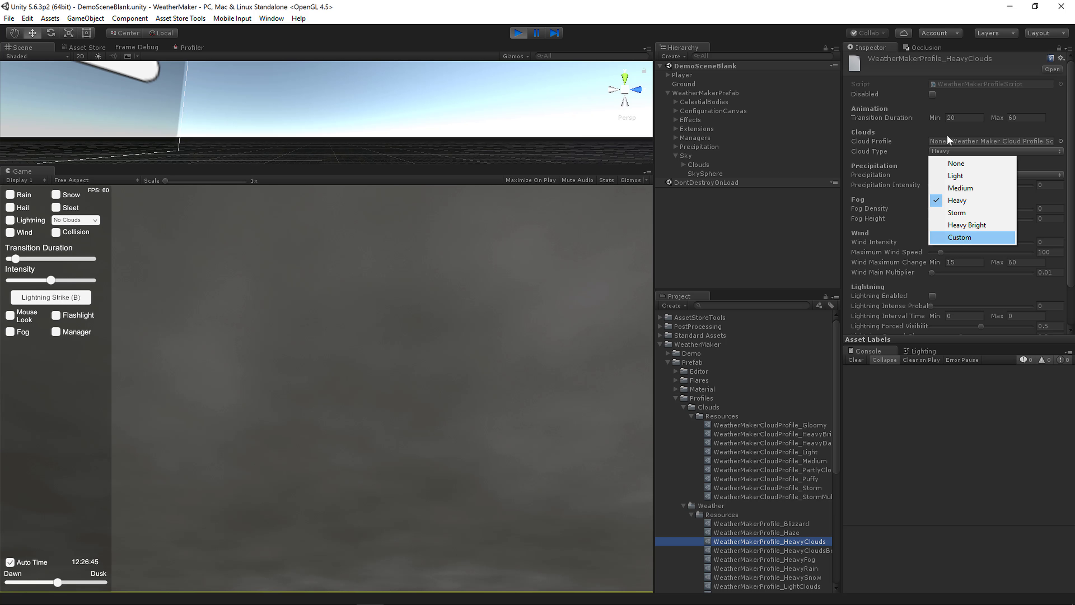
pyautogui.click(806, 4)
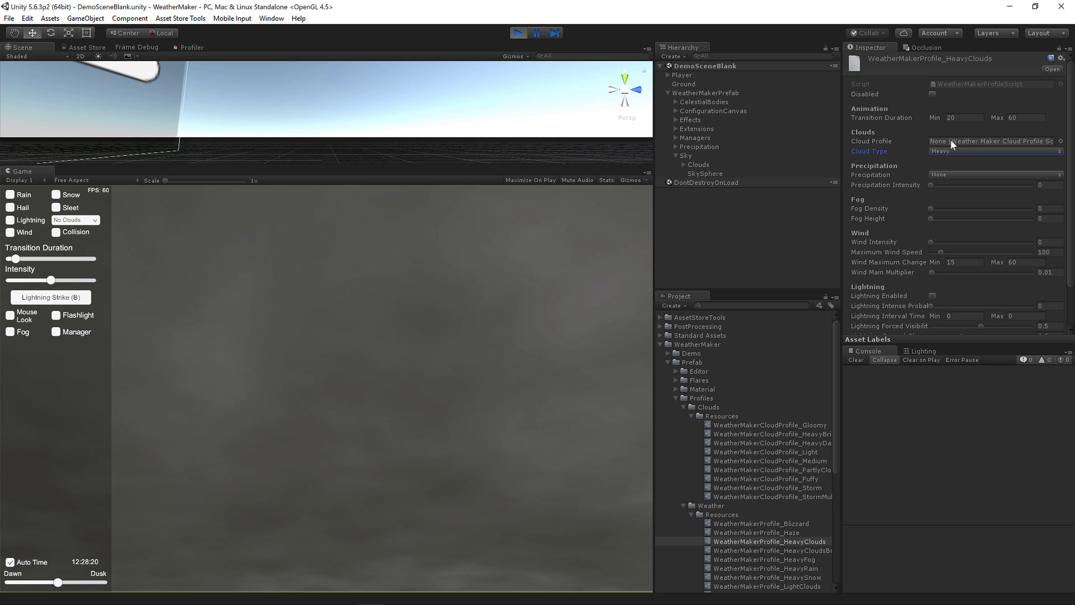
# - Set the weather profile of WeatherMakerPrefab to None
pyautogui.click(716, 94)
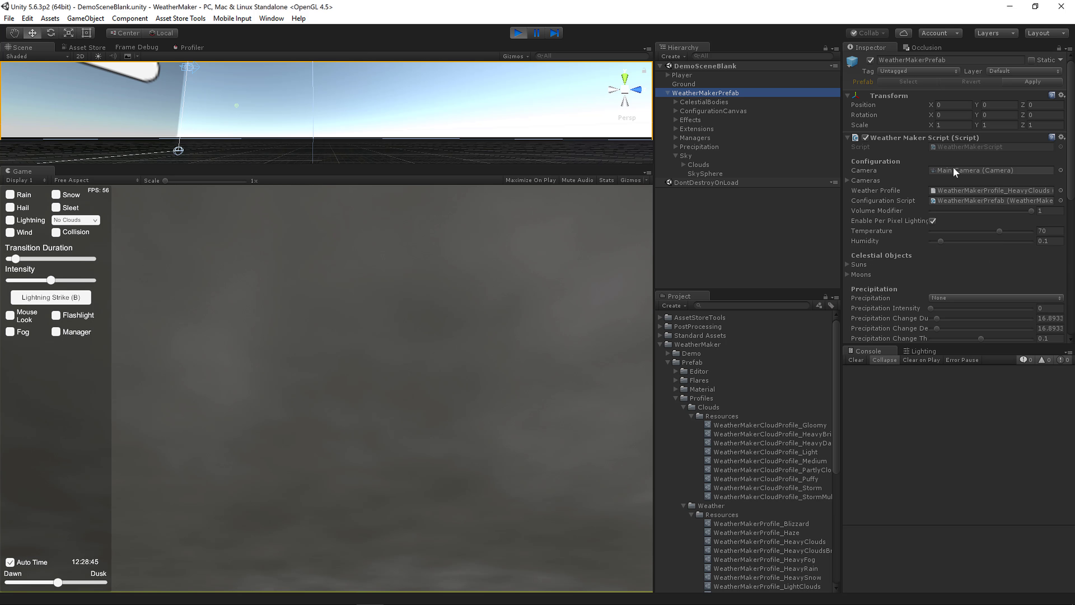
pyautogui.click(1061, 191)
pyautogui.click(542, 215)
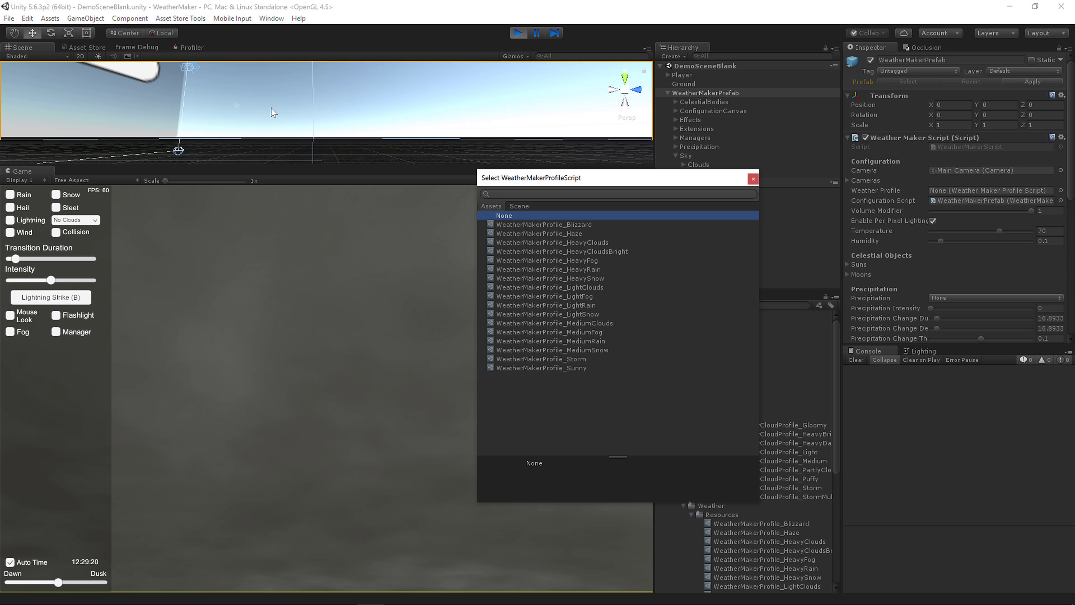
pyautogui.doubleClick(527, 215)
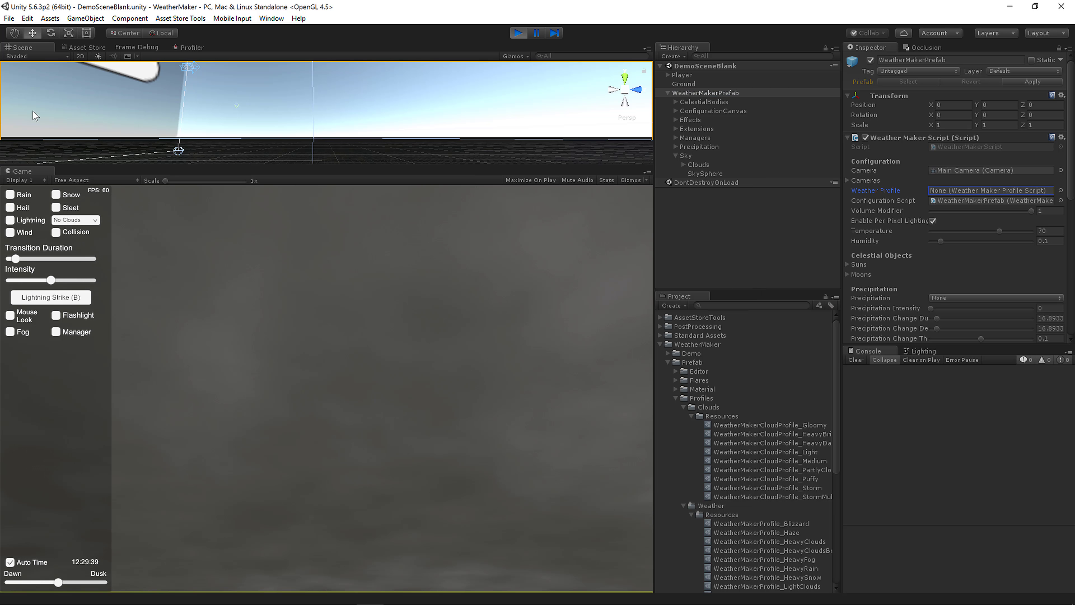
# - Clear the sky in the running demo by switching the cloud setting to Light and back to No Clouds
pyautogui.click(75, 220)
pyautogui.click(69, 242)
pyautogui.click(72, 222)
pyautogui.click(73, 232)
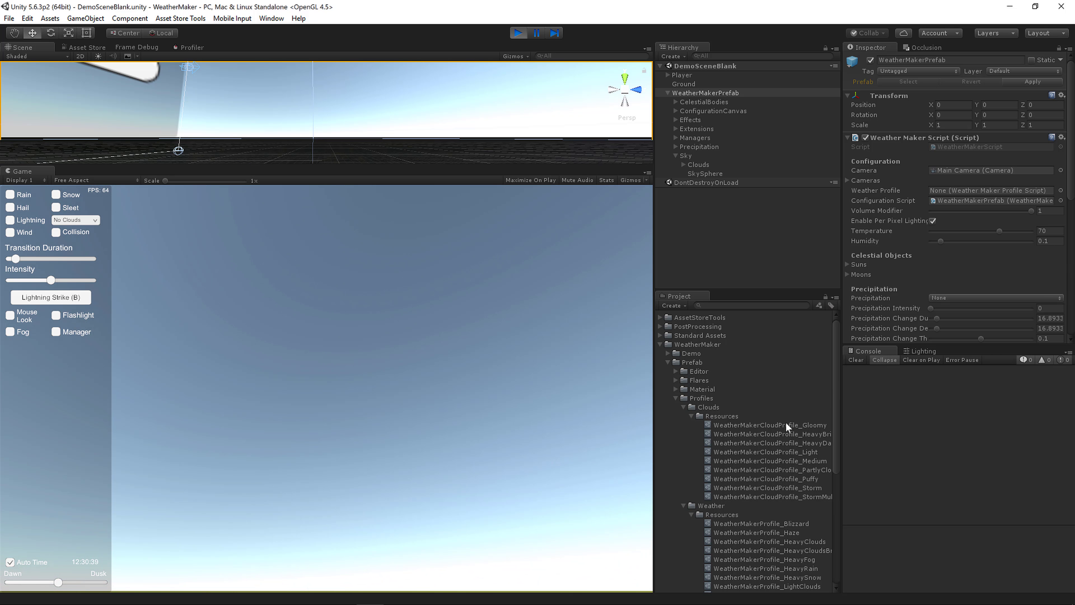
# - Widen the Project panel to read the full cloud profile names and review the demo's built-in cloud choices
pyautogui.scroll(-4, 759, 481)
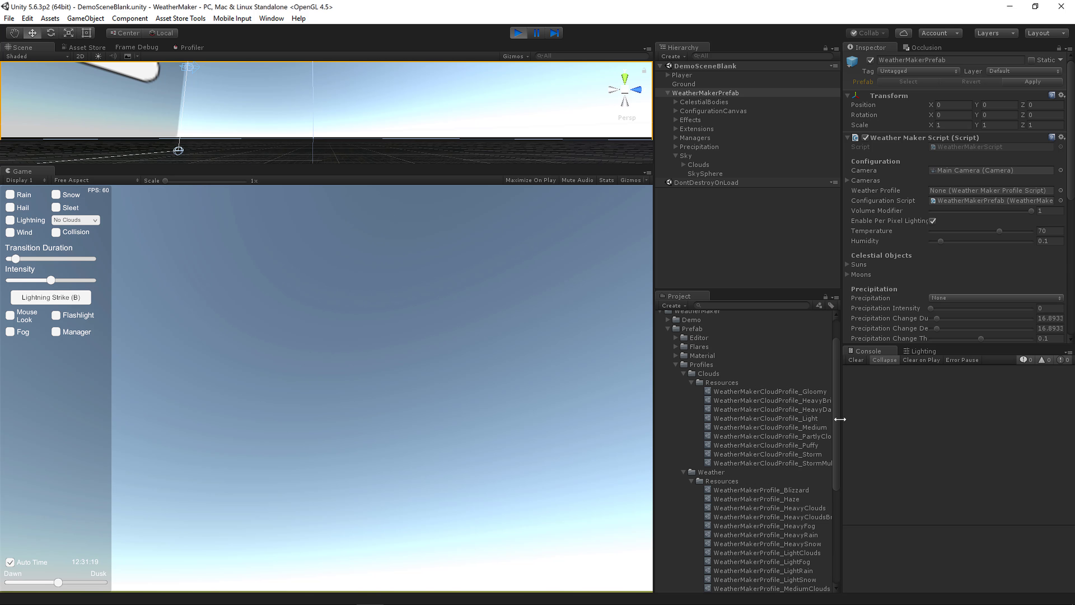
pyautogui.moveTo(840, 419); pyautogui.dragTo(859, 419)
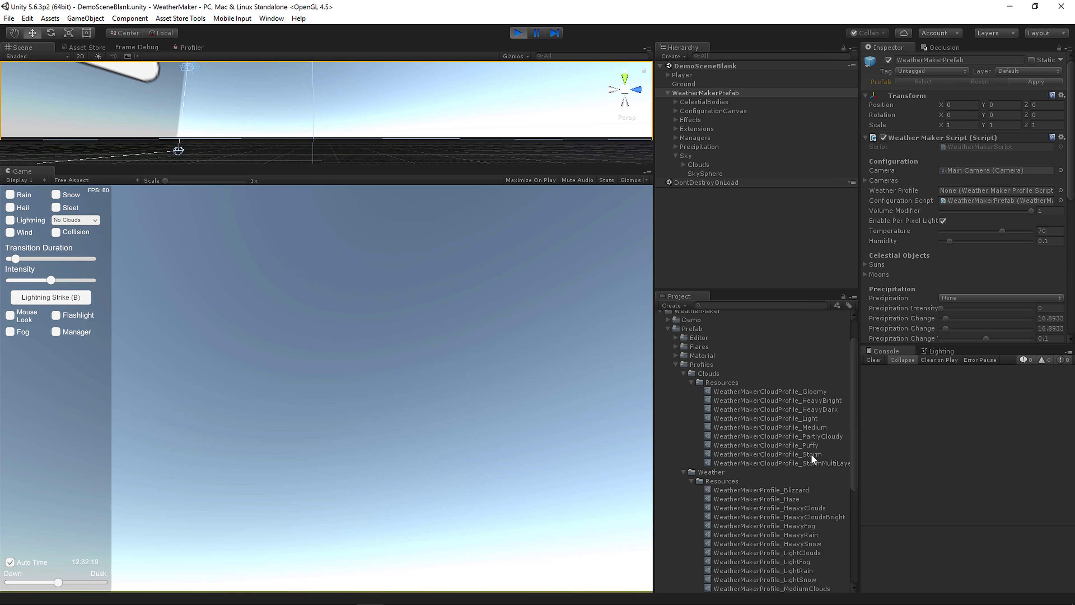
pyautogui.click(76, 220)
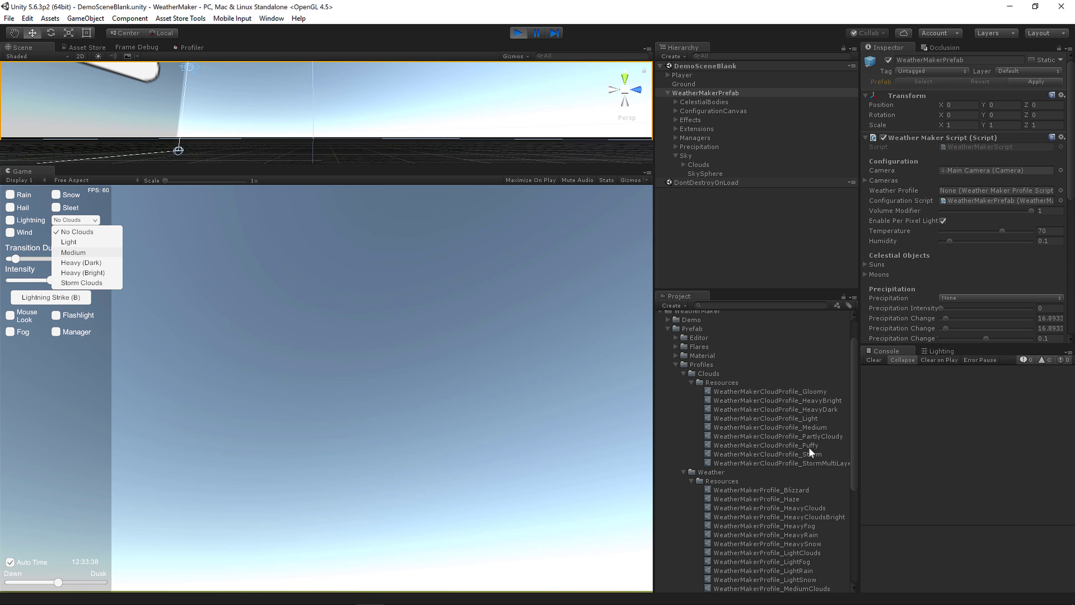
pyautogui.click(262, 318)
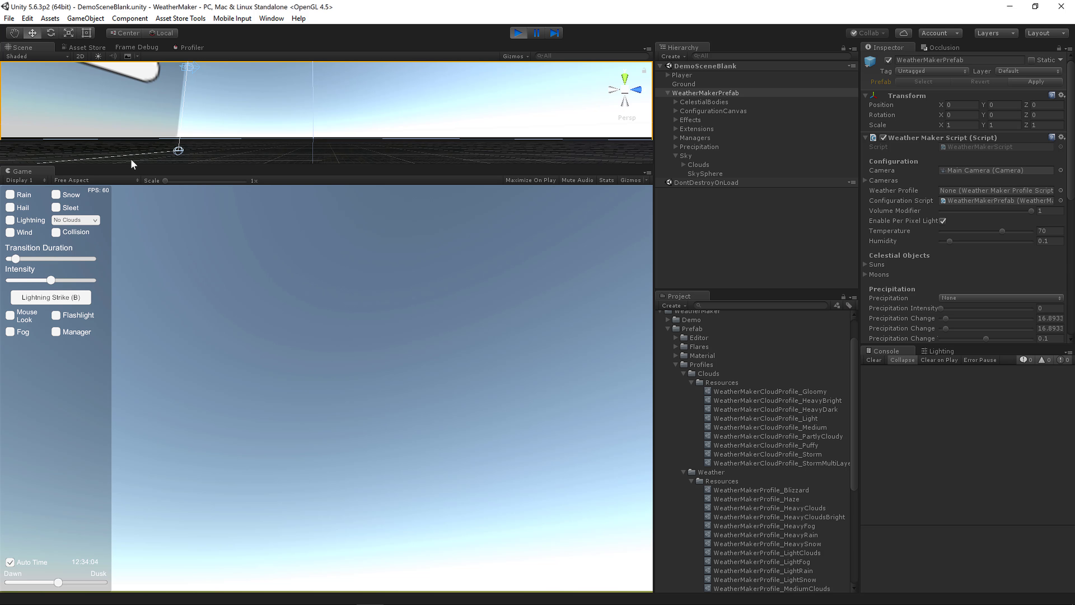
# - Turn off Auto Time in the demo and assign WeatherMakerCloudProfile_Gloomy as the Clouds object's cloud profile
pyautogui.click(699, 165)
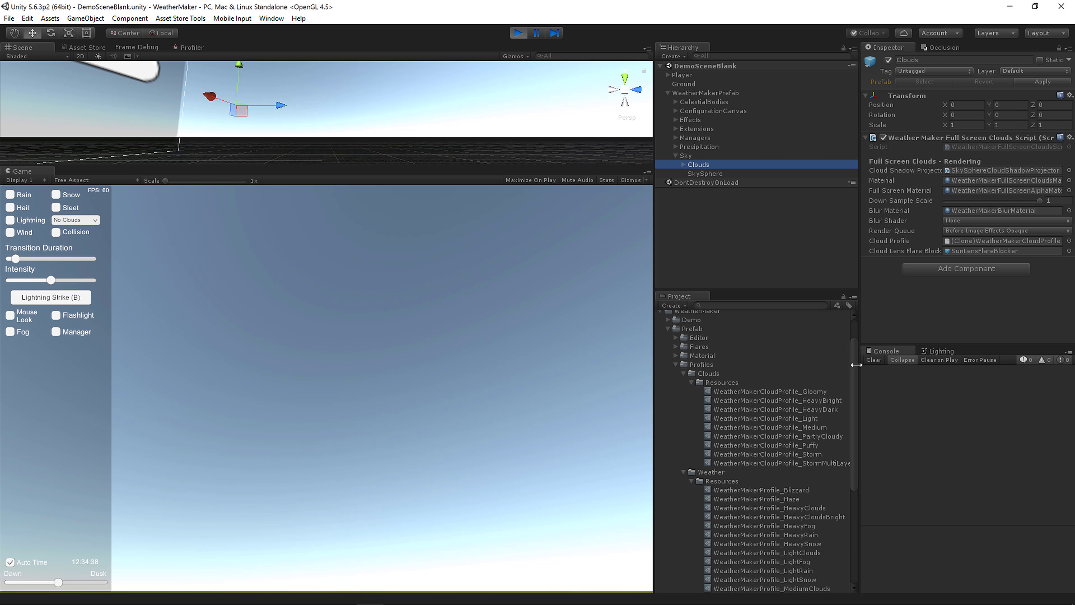
pyautogui.click(431, 409)
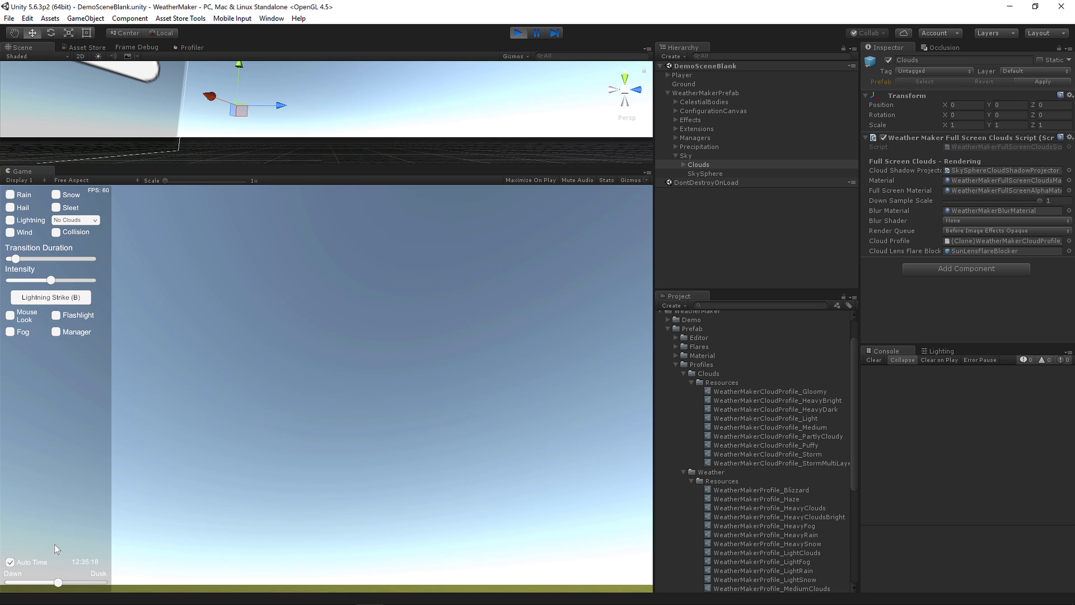
pyautogui.click(9, 562)
pyautogui.moveTo(796, 389); pyautogui.dragTo(967, 242)
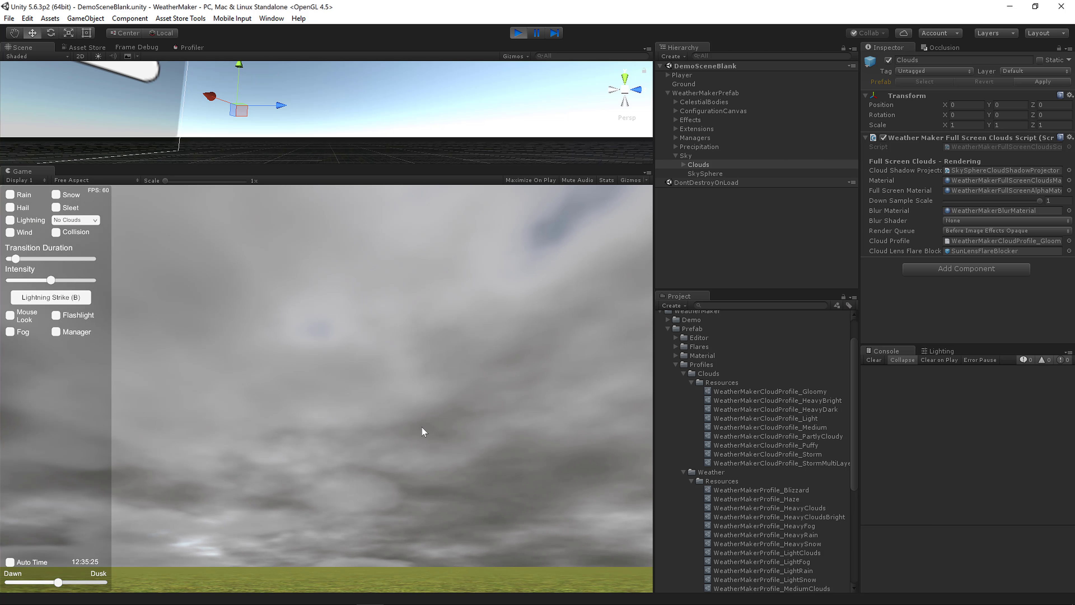
pyautogui.moveTo(422, 427); pyautogui.dragTo(445, 424, button='right')
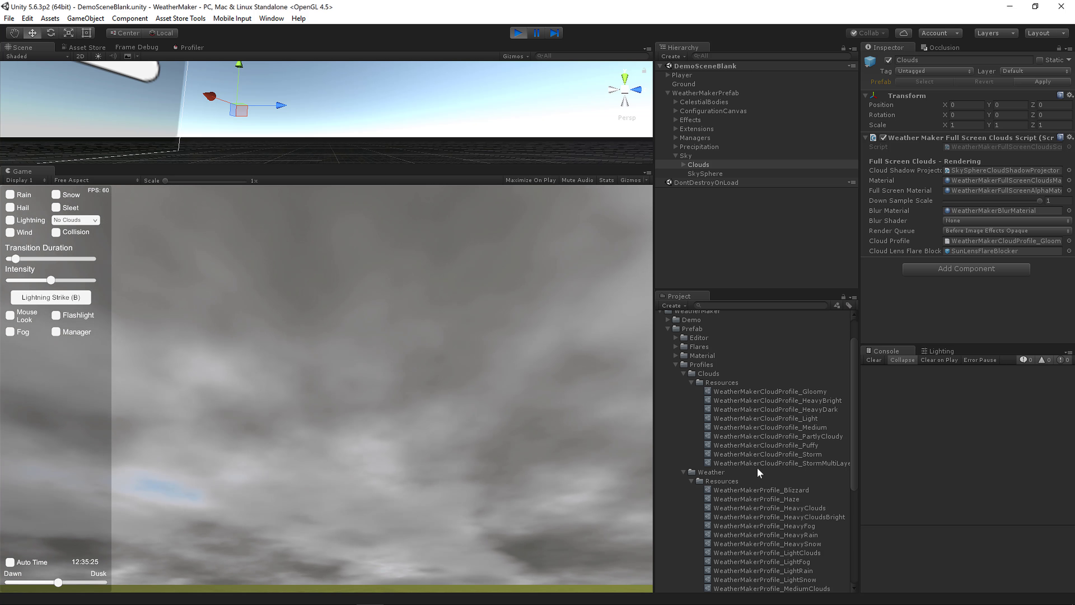
# - Assign WeatherMakerCloudProfile_PartlyCloudy to the Clouds object and look around the sky
pyautogui.moveTo(804, 435); pyautogui.dragTo(999, 241)
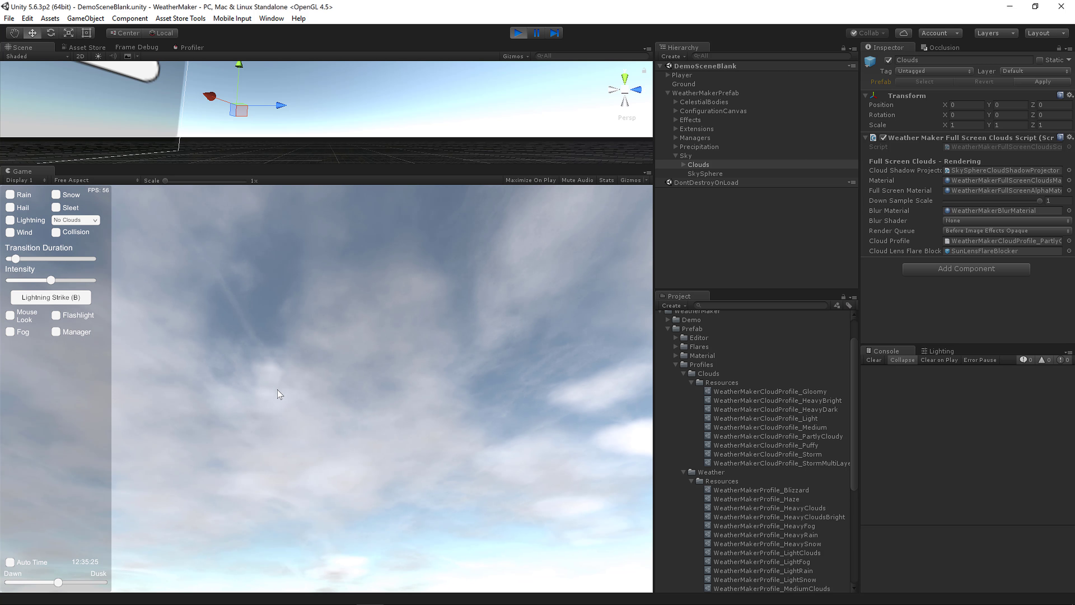
pyautogui.moveTo(278, 383); pyautogui.dragTo(448, 458, button='right')
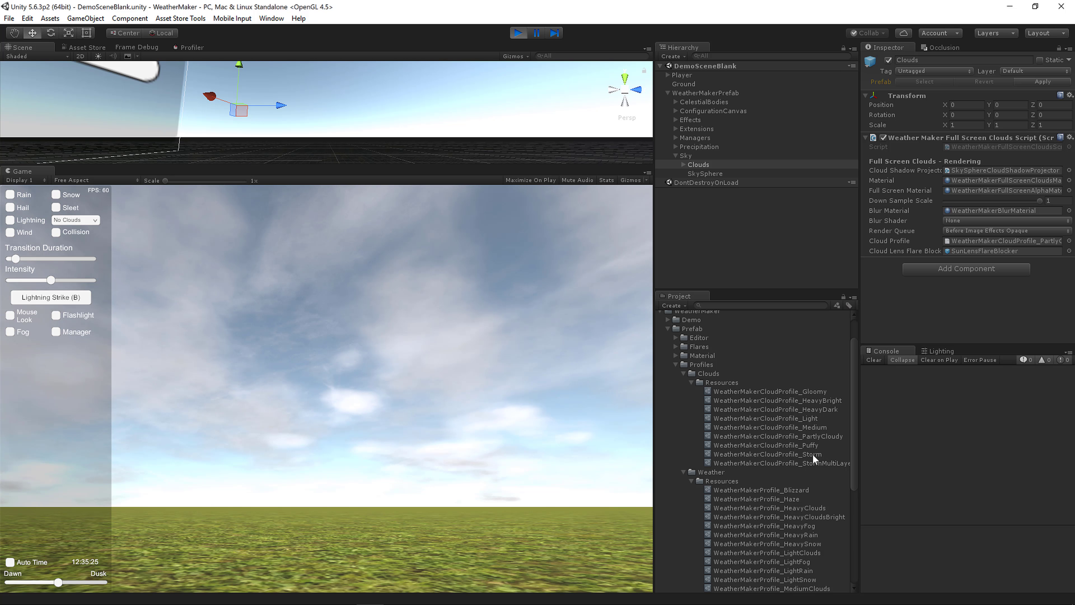
# - Assign WeatherMakerCloudProfile_Puffy to the Clouds object and inspect the clouds from several directions
pyautogui.moveTo(810, 442); pyautogui.dragTo(953, 243)
pyautogui.press('m')
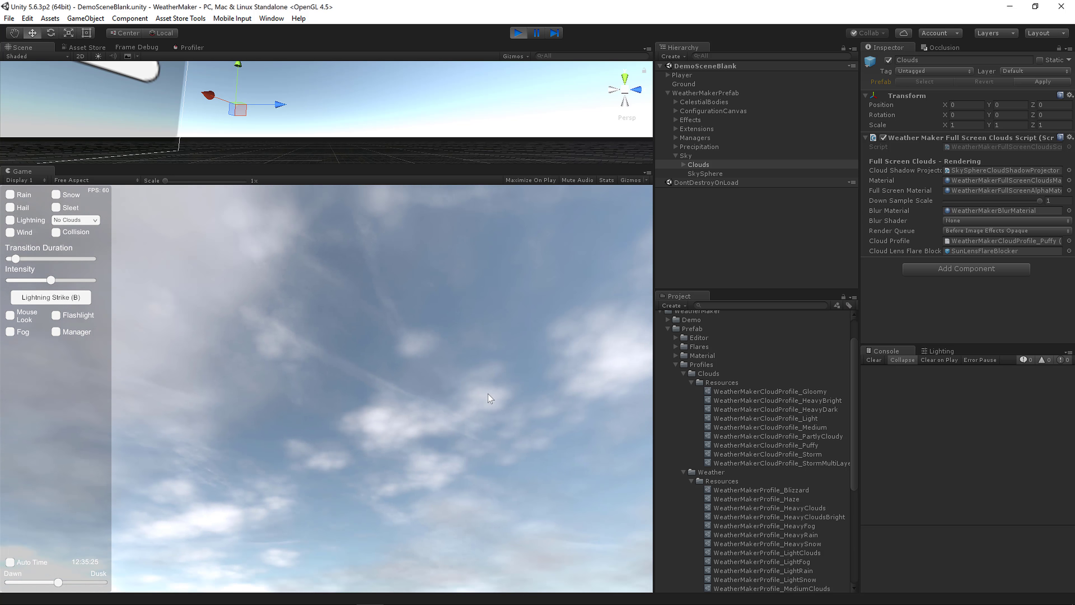
pyautogui.press('m')
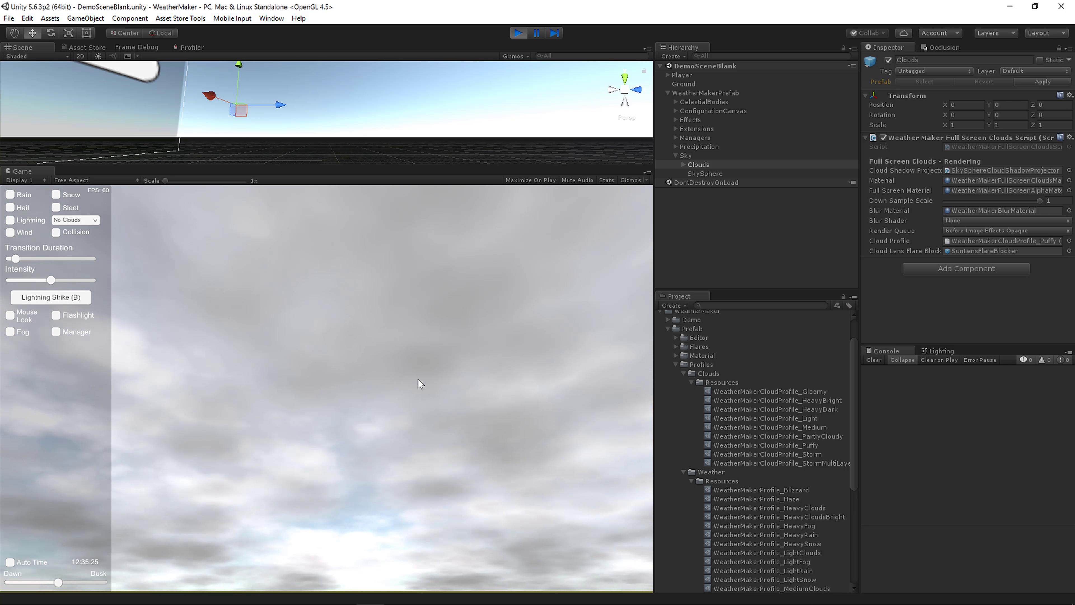
pyautogui.moveTo(550, 443); pyautogui.dragTo(602, 431, button='right')
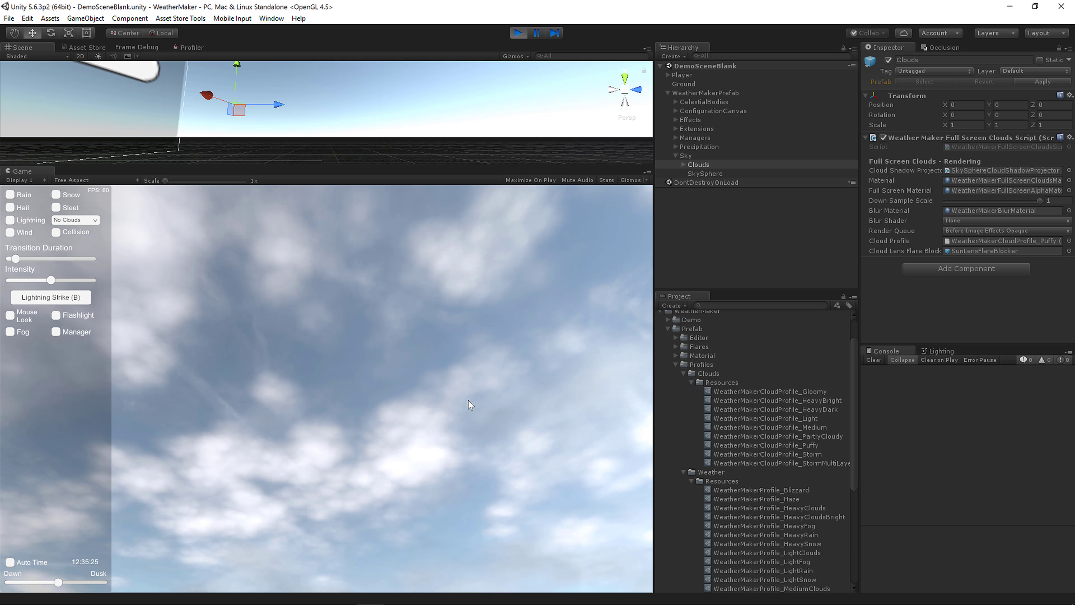
# - Assign WeatherMakerCloudProfile_StormMultiLayer to the Clouds object and view the storm sky
pyautogui.moveTo(809, 466); pyautogui.dragTo(973, 243)
pyautogui.moveTo(504, 401); pyautogui.dragTo(556, 417, button='right')
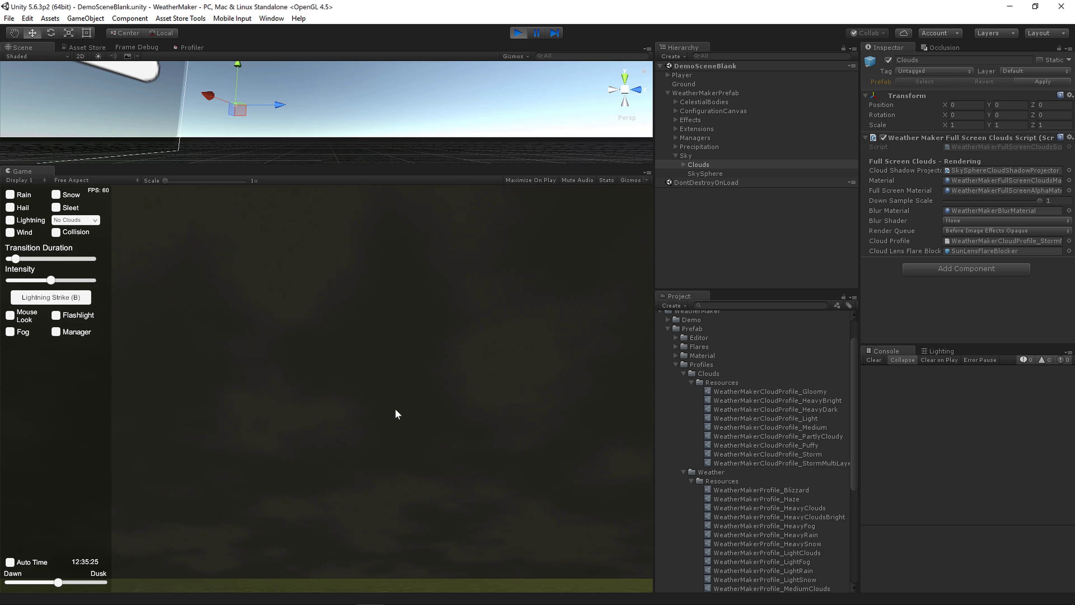
pyautogui.moveTo(491, 442); pyautogui.dragTo(534, 444, button='right')
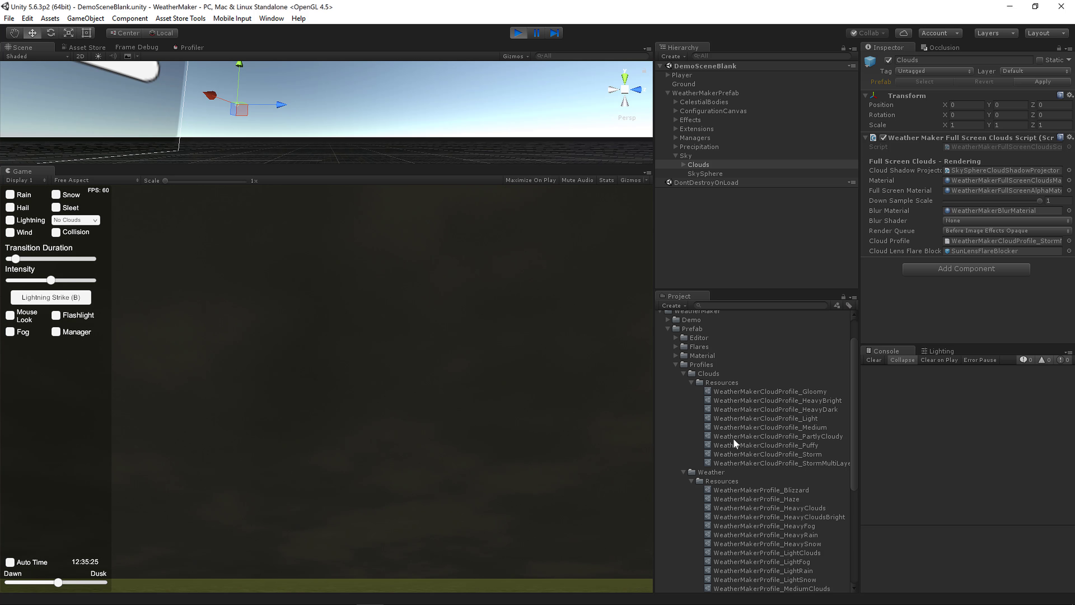
# - Assign WeatherMakerCloudProfile_Light as the cloud profile of the Clouds object
pyautogui.click(800, 392)
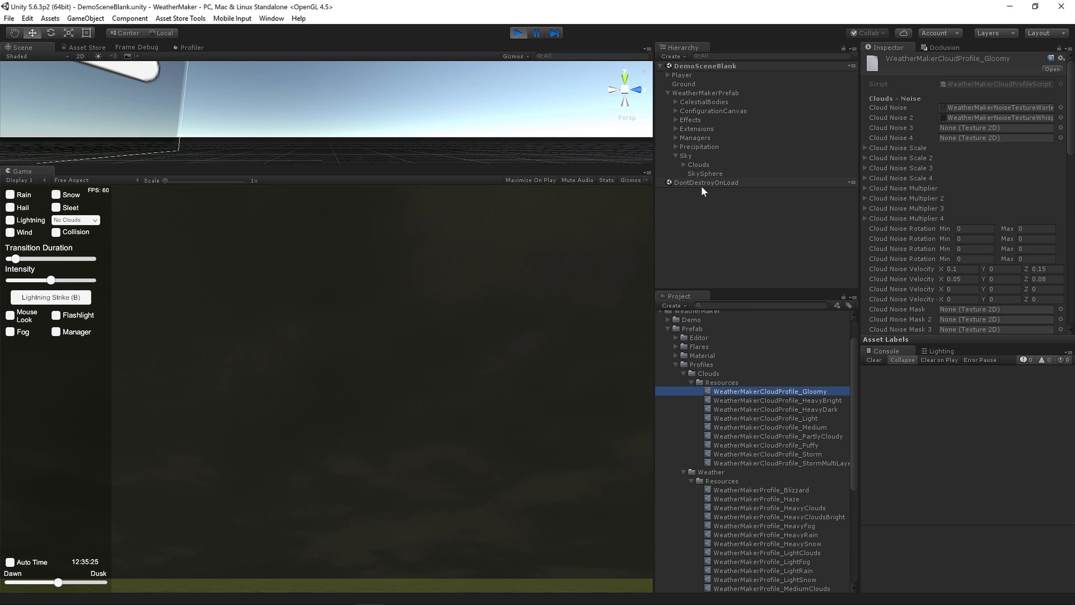
pyautogui.click(698, 164)
pyautogui.moveTo(818, 421); pyautogui.dragTo(1000, 241)
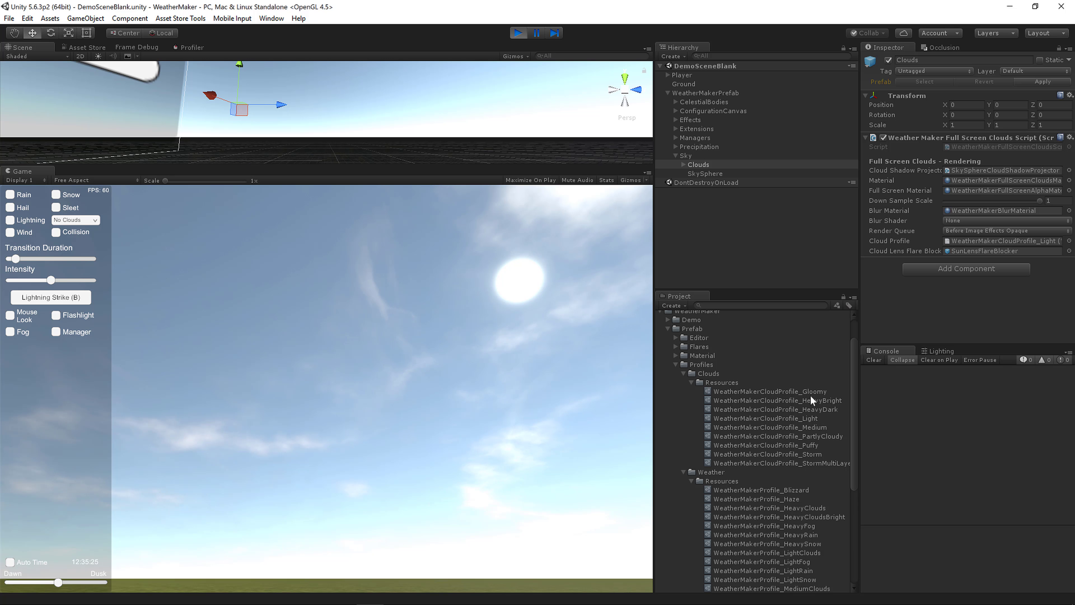
# - Examine the WeatherMakerCloudProfile_Light settings, from the noise textures through cover, density, light absorption, sharpness and shadow values
pyautogui.click(766, 418)
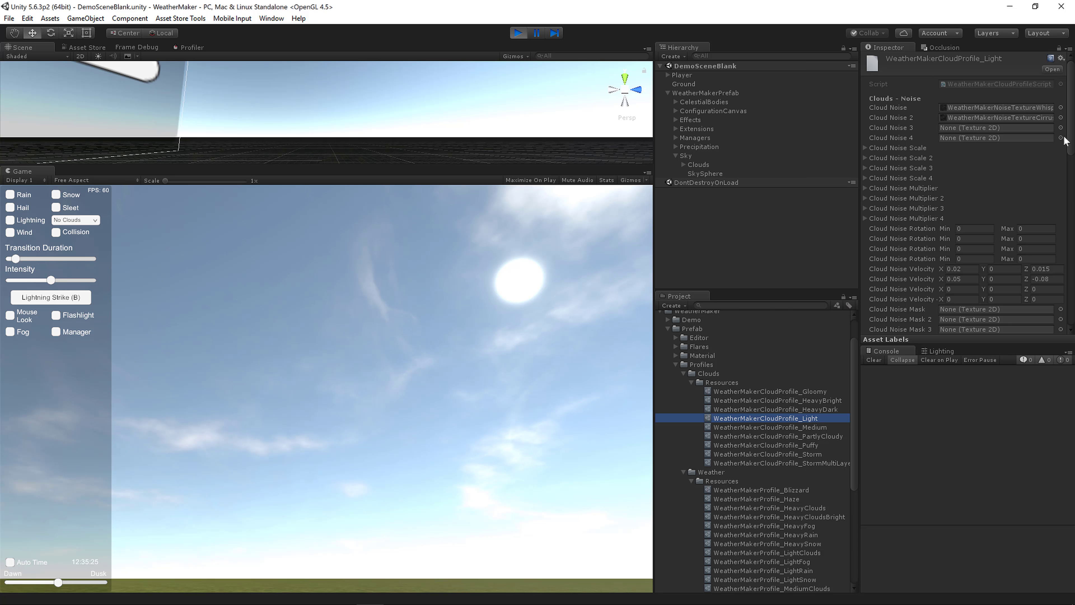
pyautogui.moveTo(1071, 91); pyautogui.dragTo(1062, 304)
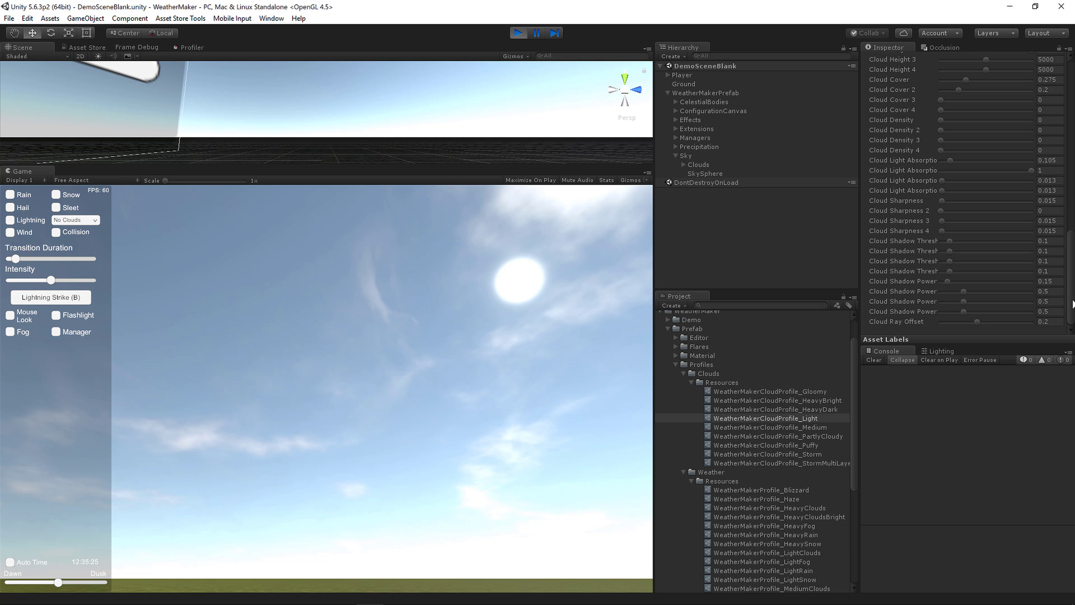
pyautogui.moveTo(1073, 308); pyautogui.dragTo(1068, 79)
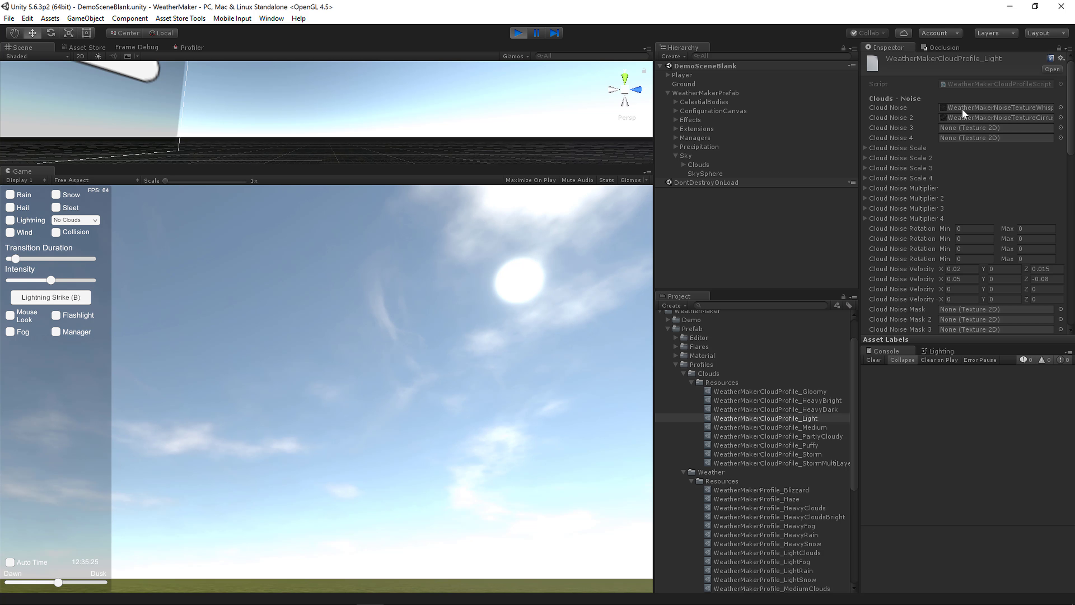
# - Collapse the Profiles folder and expand the prefab's Textures folder to examine the cloud noise textures
pyautogui.scroll(2, 764, 443)
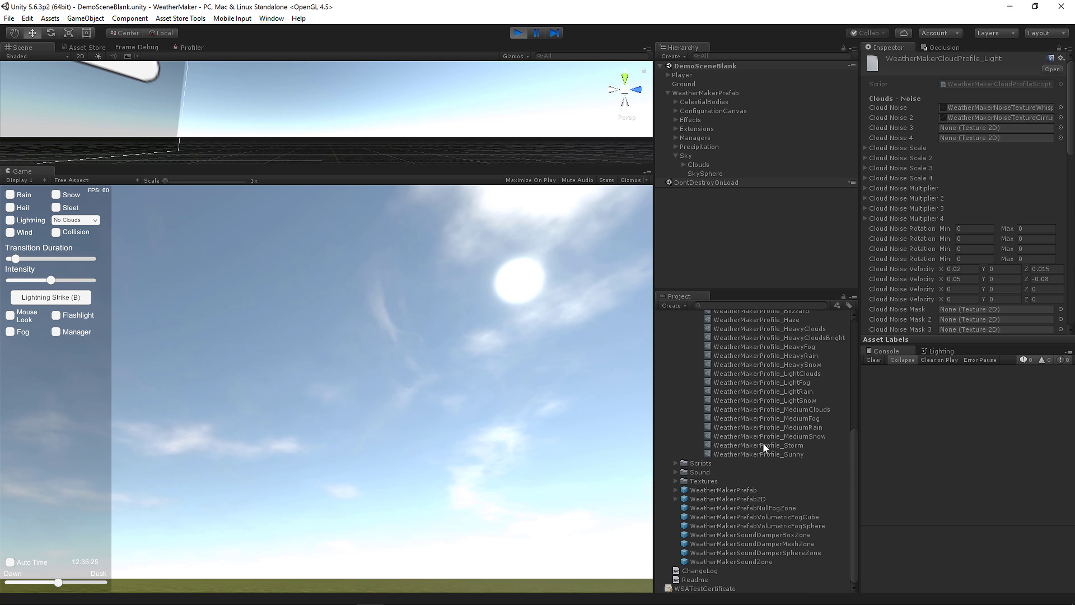
pyautogui.click(677, 398)
pyautogui.click(676, 425)
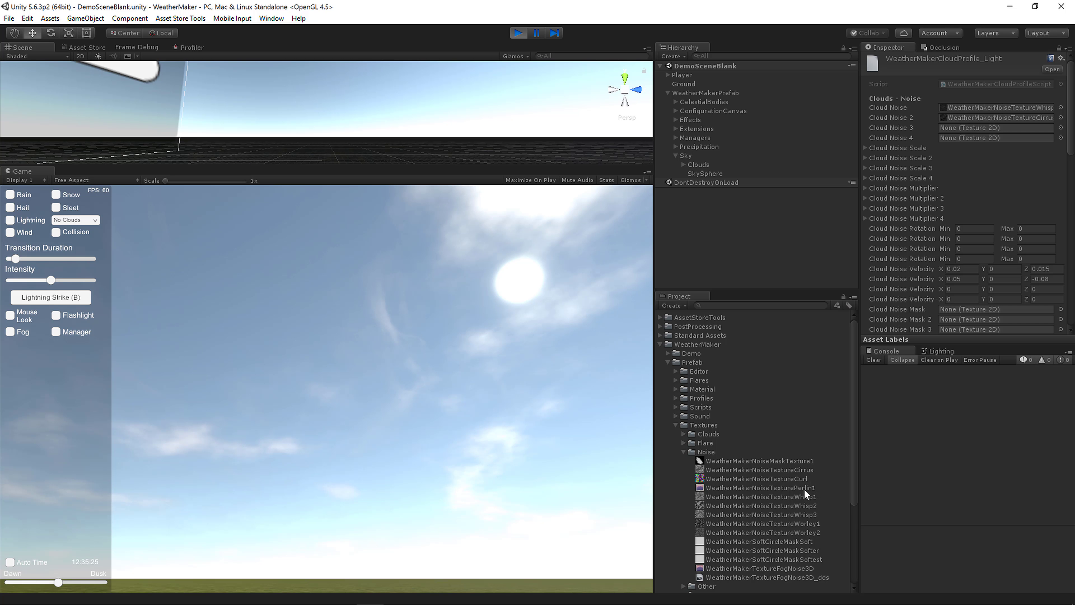
# - Try the Whisp1, Whisp2 and Whisp3 noise textures one after another as the profile's first Cloud Noise texture
pyautogui.moveTo(805, 495); pyautogui.dragTo(983, 108)
pyautogui.scroll(-2, 982, 107)
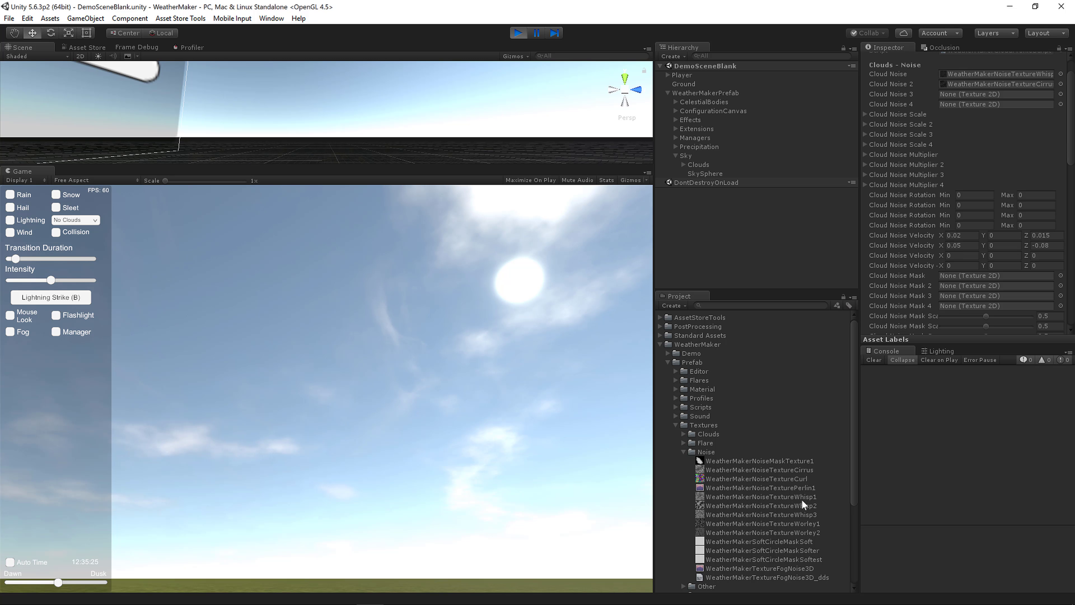
pyautogui.moveTo(806, 504); pyautogui.dragTo(971, 109)
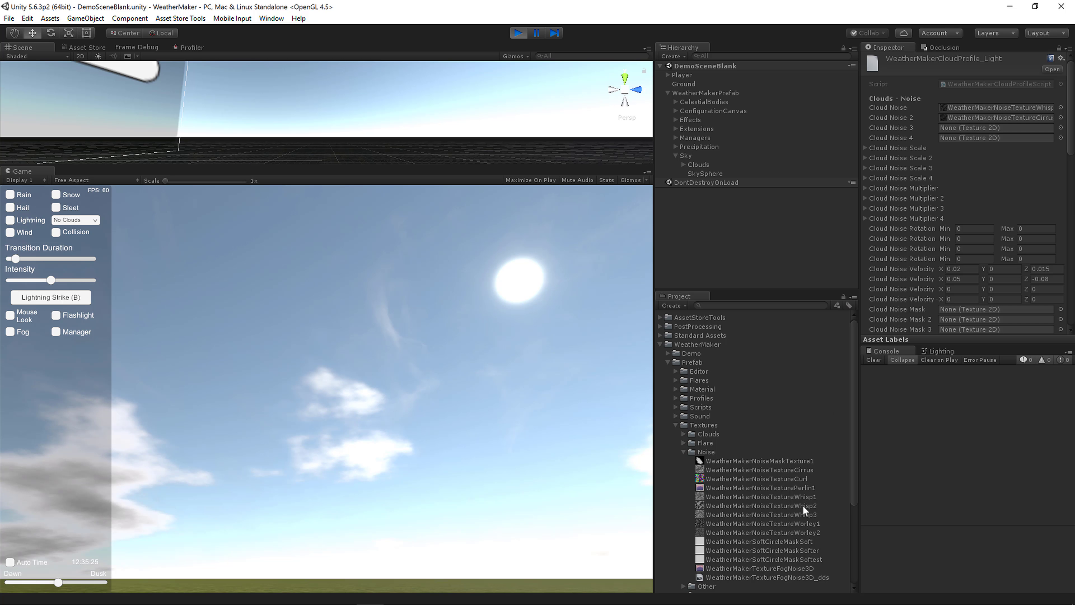
pyautogui.moveTo(803, 513); pyautogui.dragTo(978, 109)
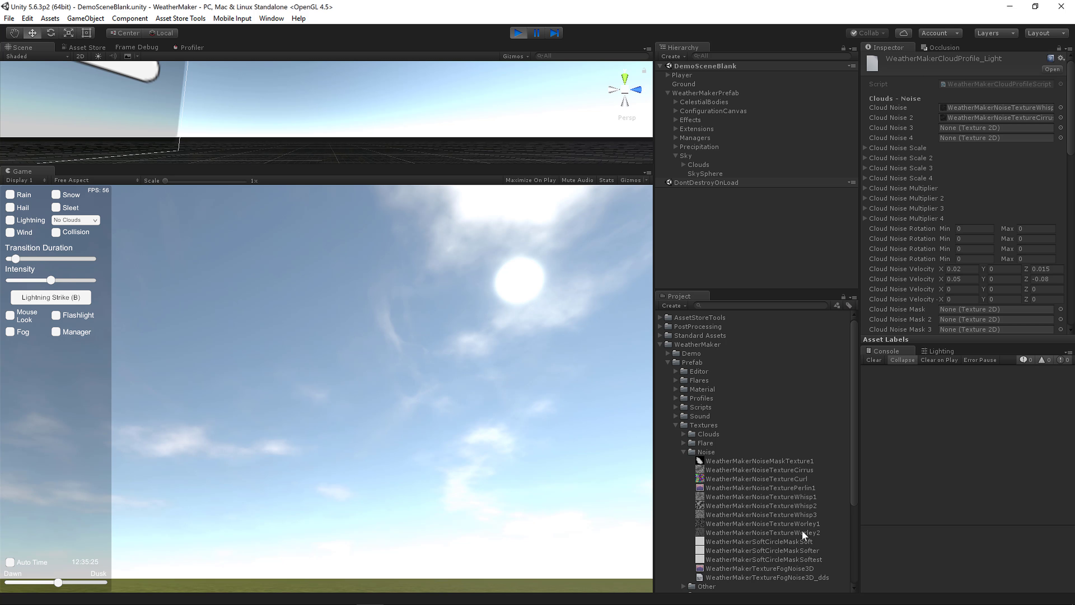
# - Assign a Worley noise texture as Cloud Noise 2 and expand the Cloud Noise Scale and Cloud Noise Scale 2 values
pyautogui.moveTo(801, 523); pyautogui.dragTo(980, 118)
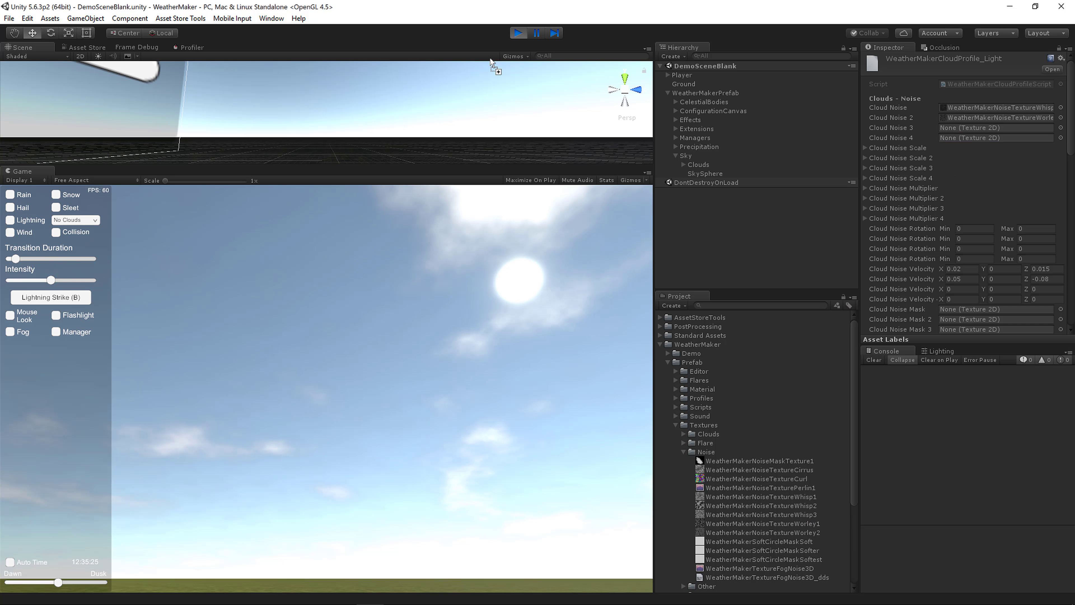
pyautogui.click(866, 148)
pyautogui.click(865, 198)
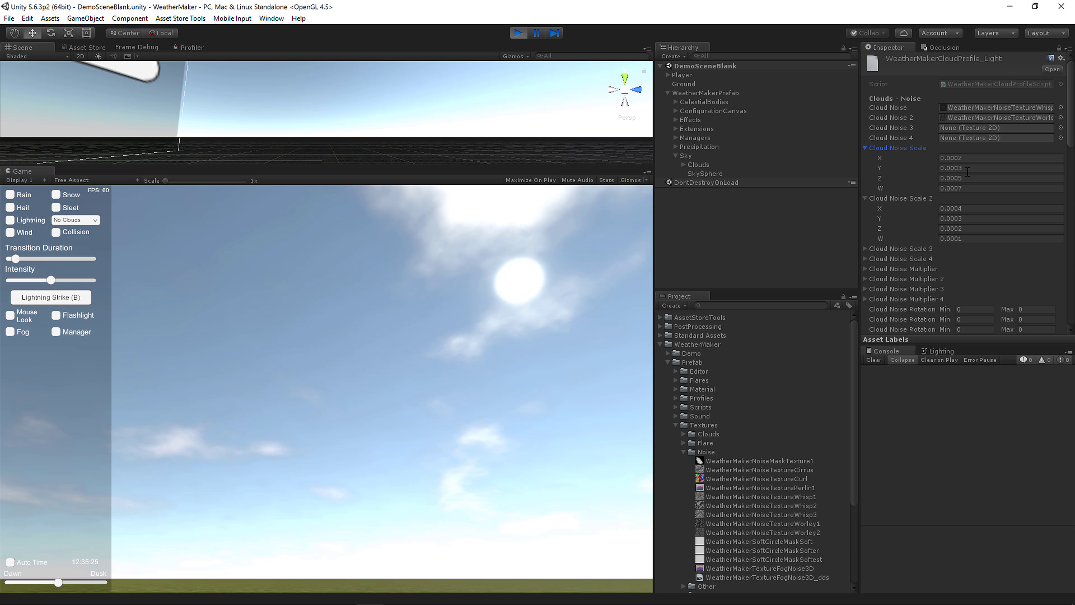
# - Try X values of 0.004 and 0.00001 for Cloud Noise Scale 2, finishing with 0.0004
pyautogui.click(964, 209)
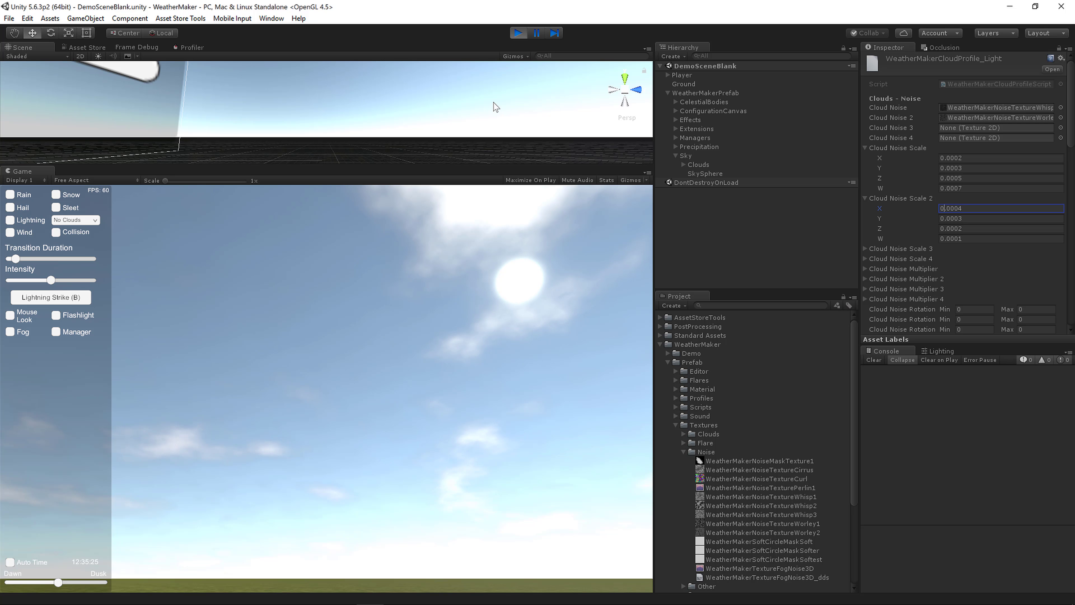
pyautogui.press('BackSpace')
pyautogui.press('BackSpace')
pyautogui.write('4')
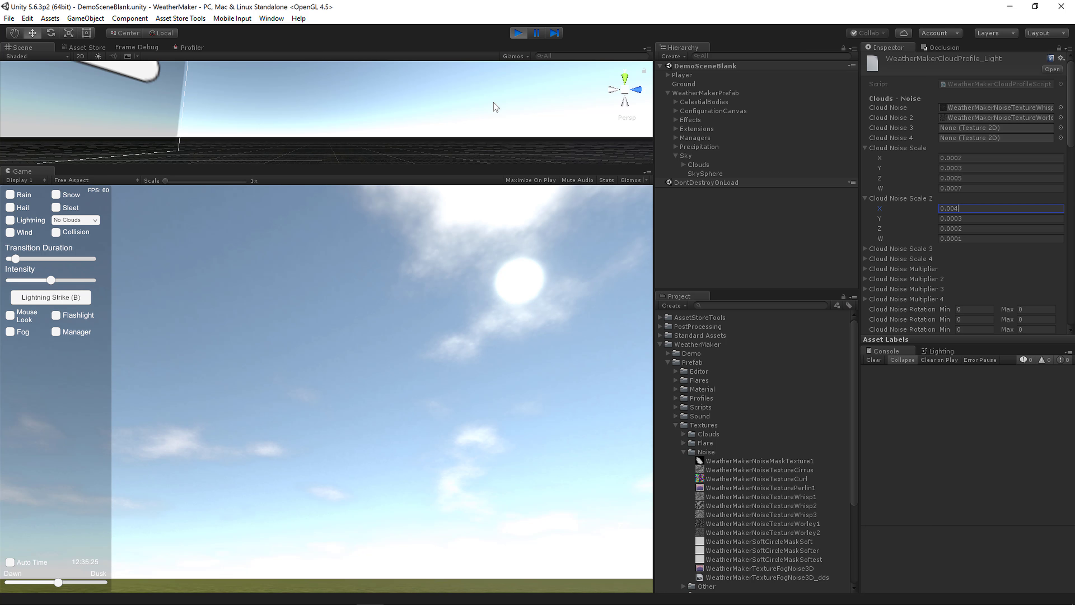
pyautogui.press('BackSpace')
pyautogui.write('001')
pyautogui.press('BackSpace')
pyautogui.press('BackSpace')
pyautogui.write('4')
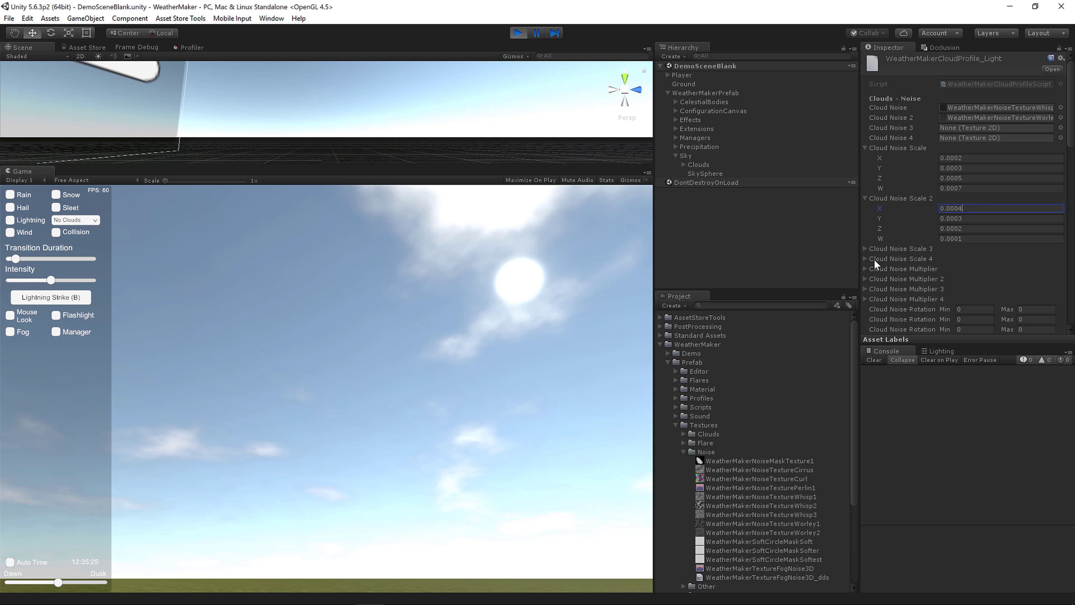
# - Set the X value of Cloud Noise Multiplier 2 to 5
pyautogui.click(398, 415)
pyautogui.press('m')
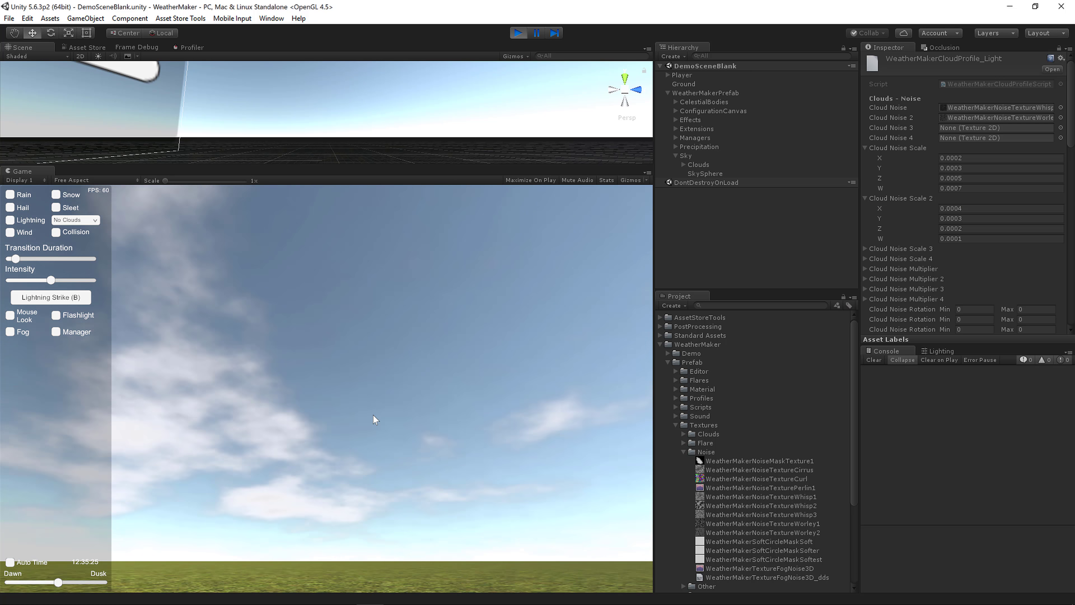
pyautogui.press('m')
pyautogui.click(867, 279)
pyautogui.moveTo(958, 289); pyautogui.dragTo(486, 144)
pyautogui.write('5')
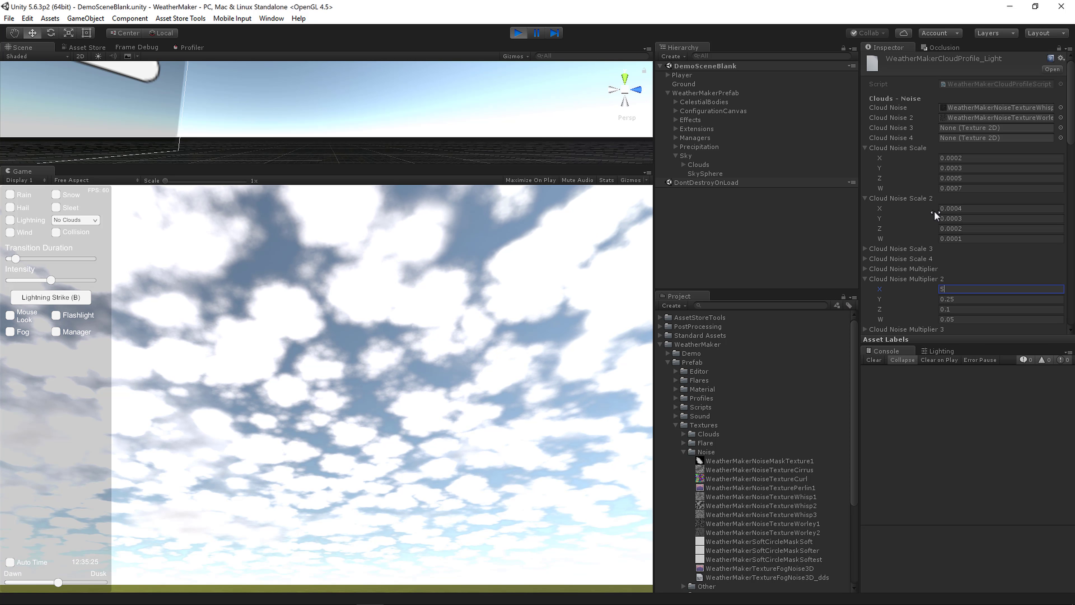
# - Try X values of 0.00004, 0.00003 and 0.00002 for Cloud Noise Scale 2
pyautogui.moveTo(935, 209); pyautogui.dragTo(897, 206)
pyautogui.press('Tab')
pyautogui.click(969, 210)
pyautogui.write('0.0003')
pyautogui.press('BackSpace')
pyautogui.write('04')
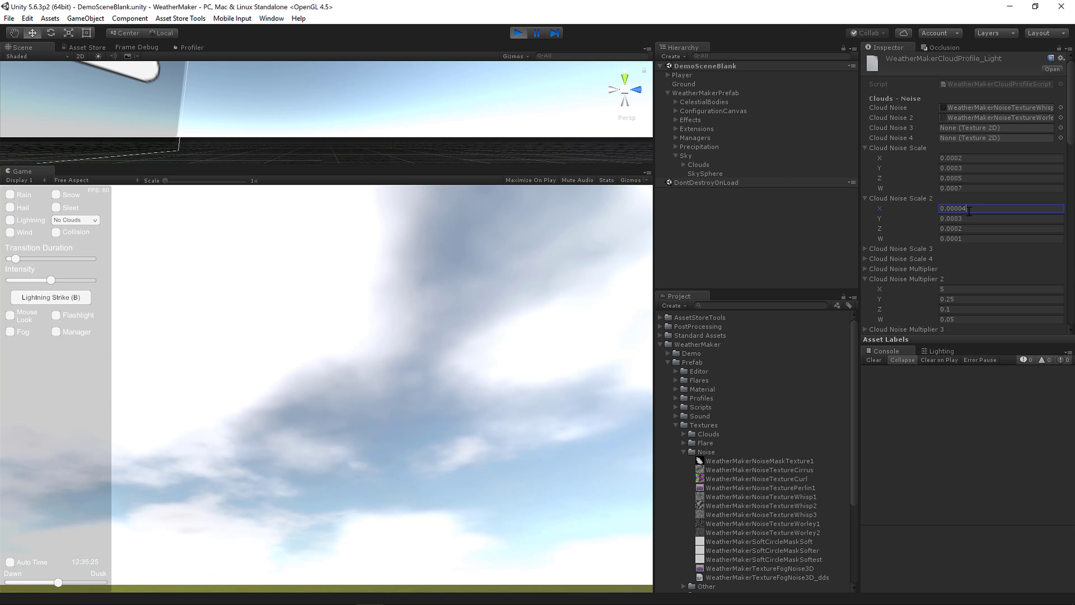
pyautogui.press('BackSpace')
pyautogui.write('3')
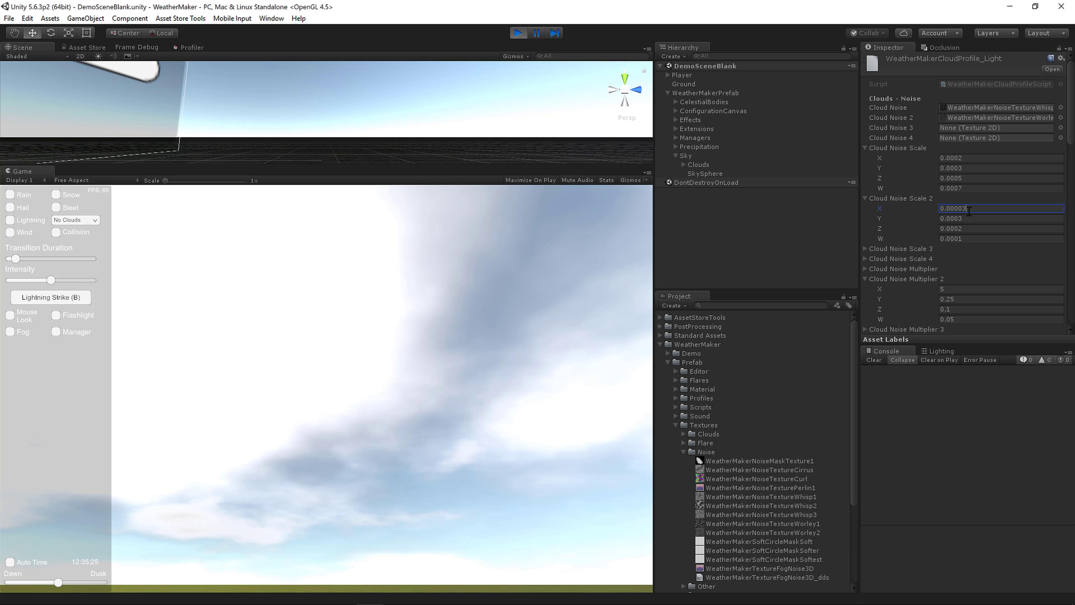
pyautogui.press('BackSpace')
pyautogui.write('2')
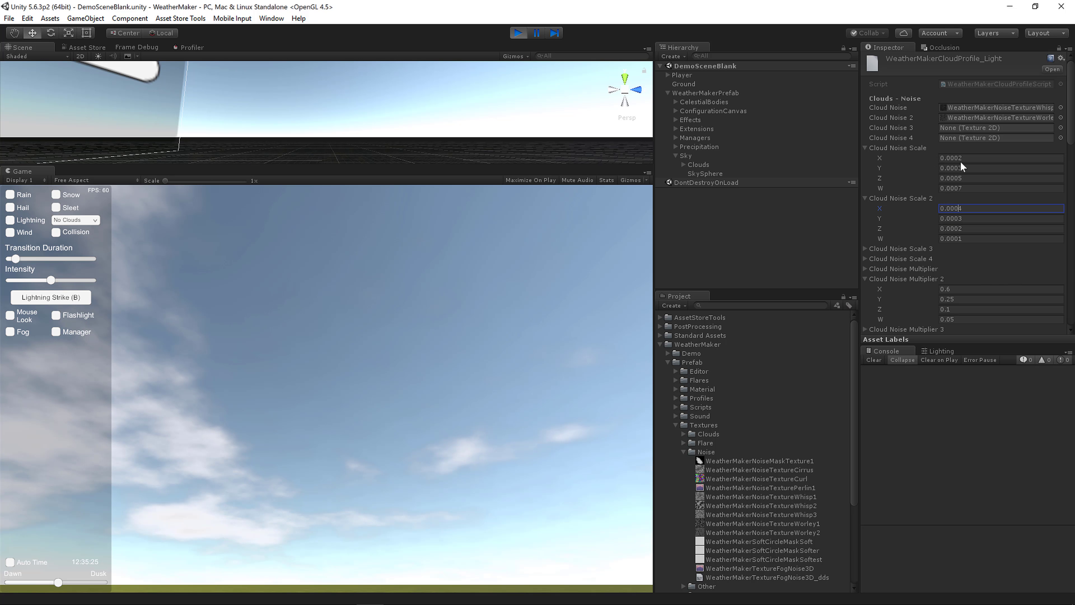
# - Undo the Cloud Noise 2 texture change to bring back the Cirrus texture, and look around the sky in the game view
pyautogui.click(472, 422)
pyautogui.moveTo(434, 429); pyautogui.dragTo(441, 420, button='right')
pyautogui.hotkey('ctrl', 'z')
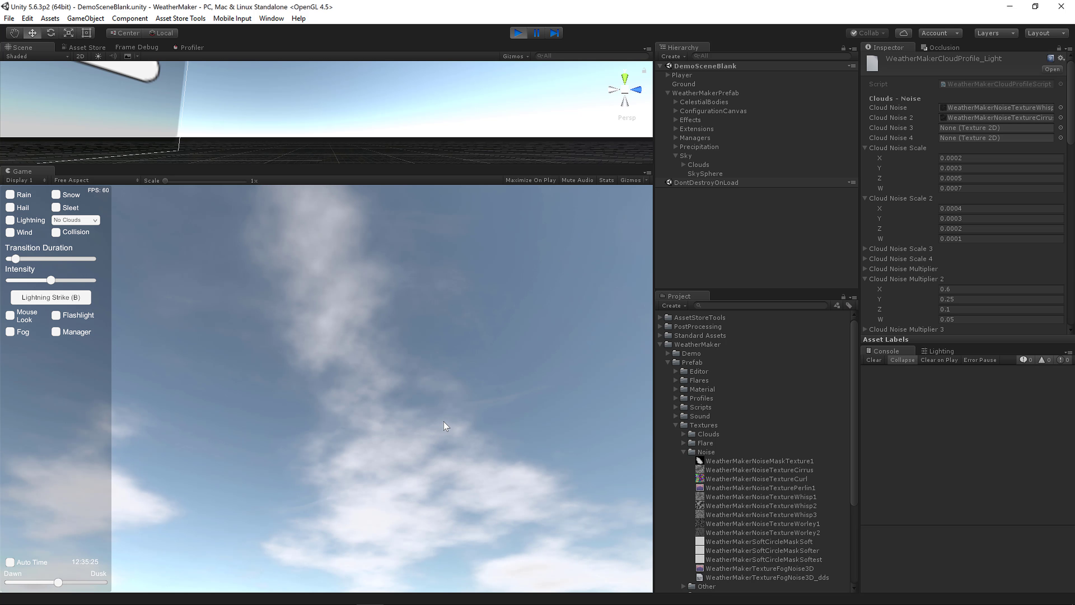
pyautogui.moveTo(492, 429); pyautogui.dragTo(513, 429, button='right')
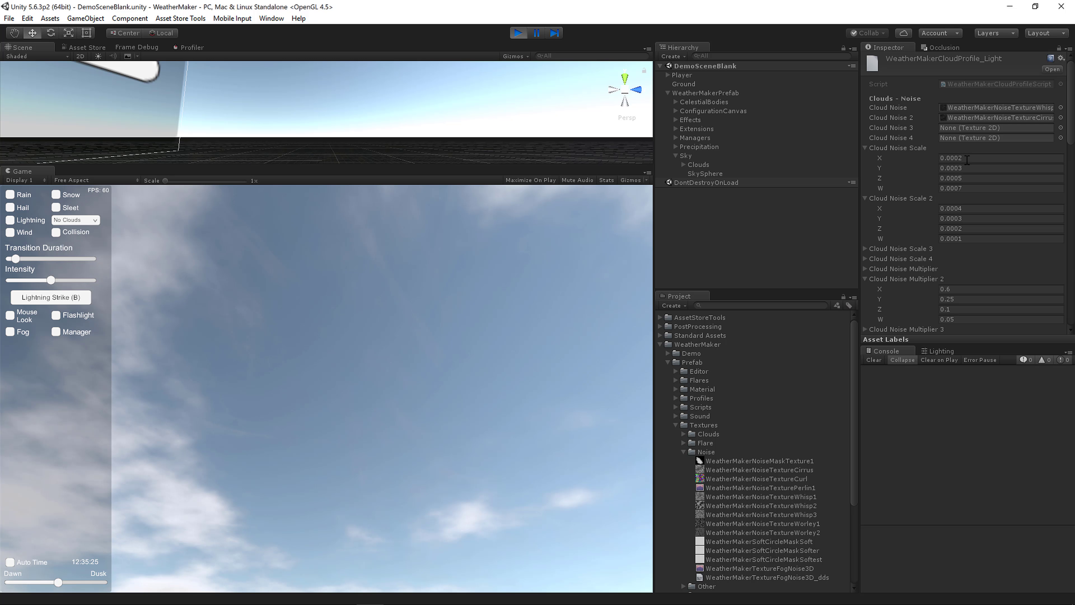
pyautogui.moveTo(280, 196); pyautogui.dragTo(531, 398, button='right')
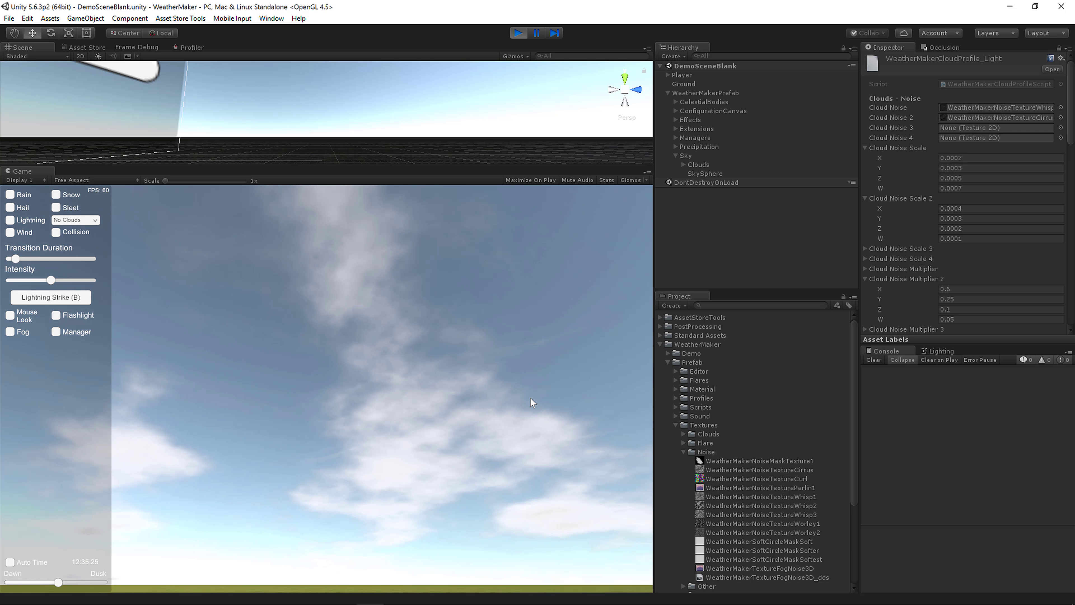
# - Try X values of 0.00002, 0.001 and 0.01 for the first Cloud Noise Scale, finishing with 0.0002
pyautogui.click(981, 158)
pyautogui.press('BackSpace')
pyautogui.write('02')
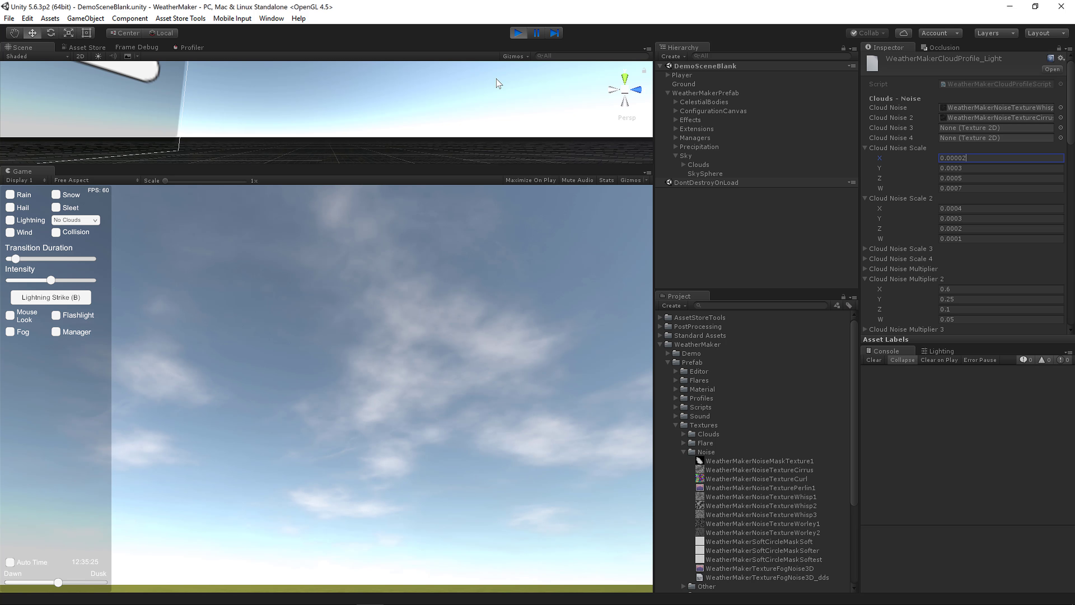
pyautogui.hotkey('ctrl', 'a')
pyautogui.write('0.001')
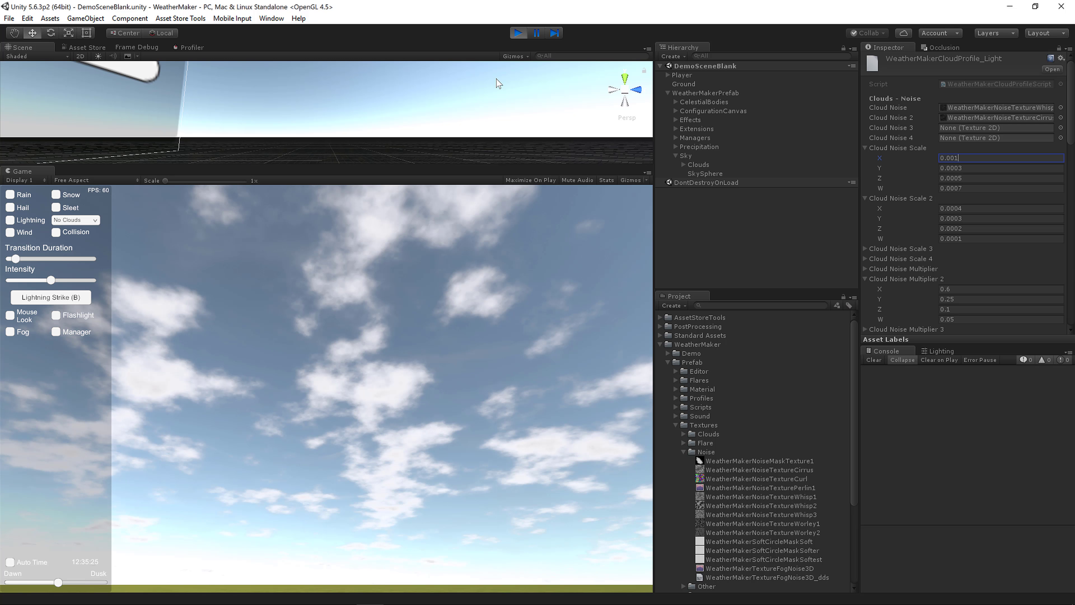
pyautogui.hotkey('ctrl', 'a')
pyautogui.write('0.01')
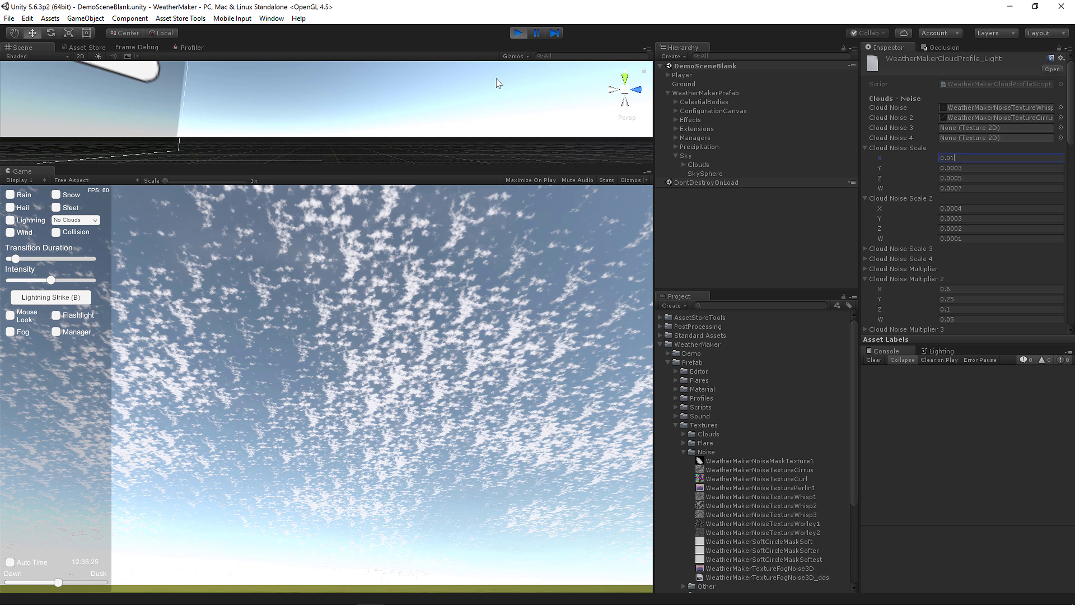
pyautogui.hotkey('ctrl', 'a')
pyautogui.write('0.0002')
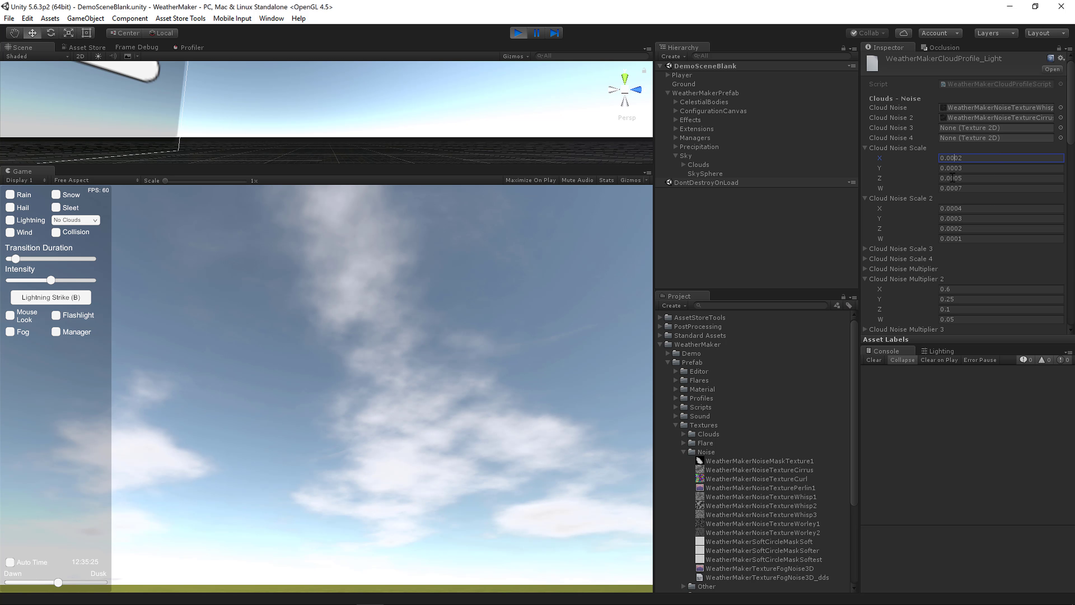
# - Set the first Cloud Noise Multiplier to 1 for X and 0 for Y, Z and W
pyautogui.click(873, 279)
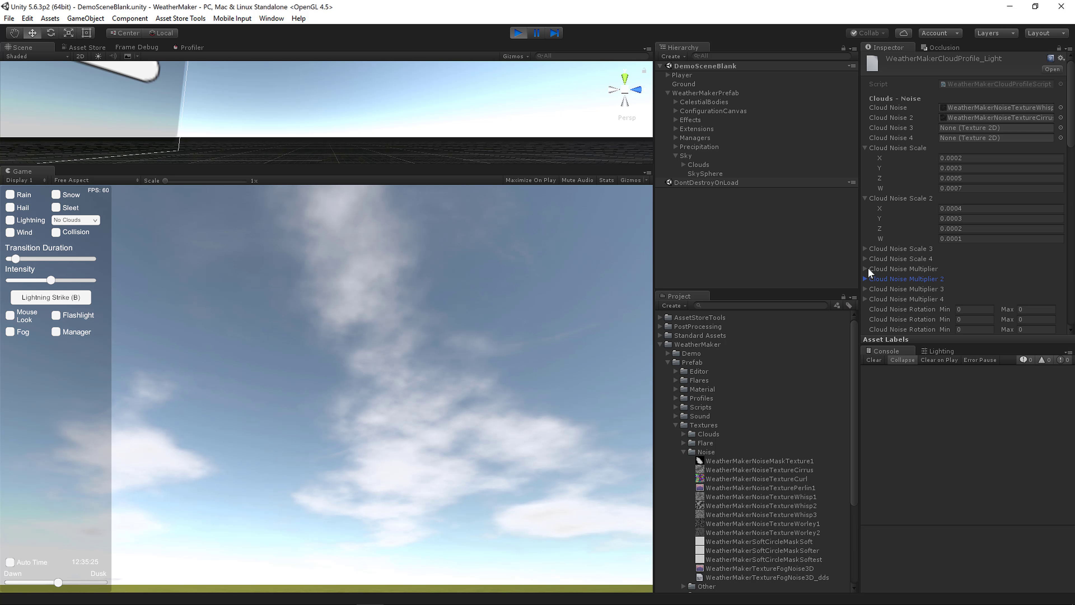
pyautogui.click(869, 268)
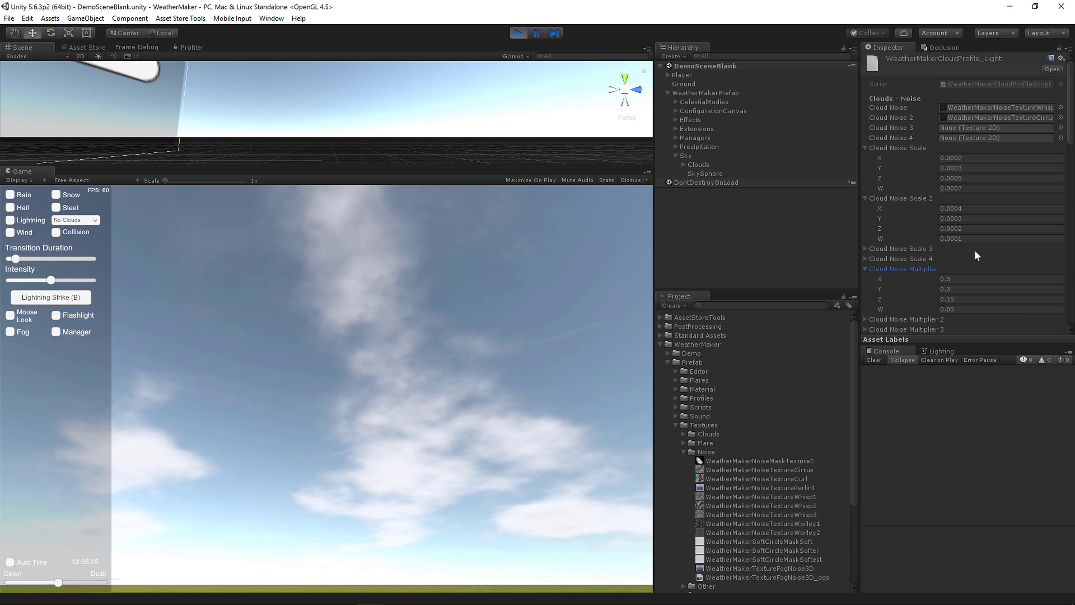
pyautogui.click(958, 278)
pyautogui.write('1')
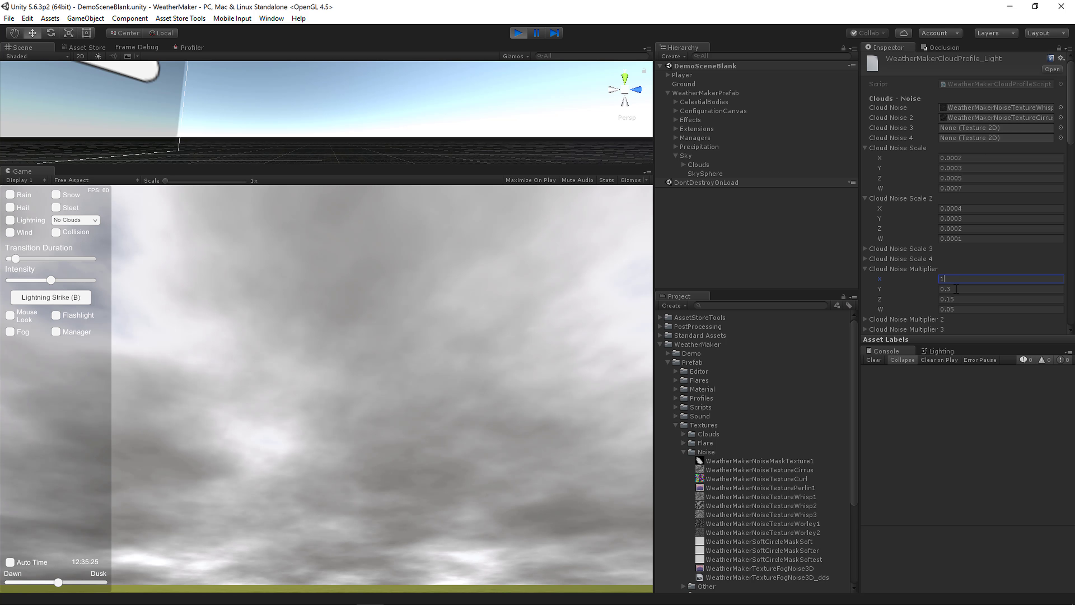
pyautogui.press('Tab')
pyautogui.write('0')
pyautogui.press('Tab')
pyautogui.write('0')
pyautogui.press('Tab')
pyautogui.write('0')
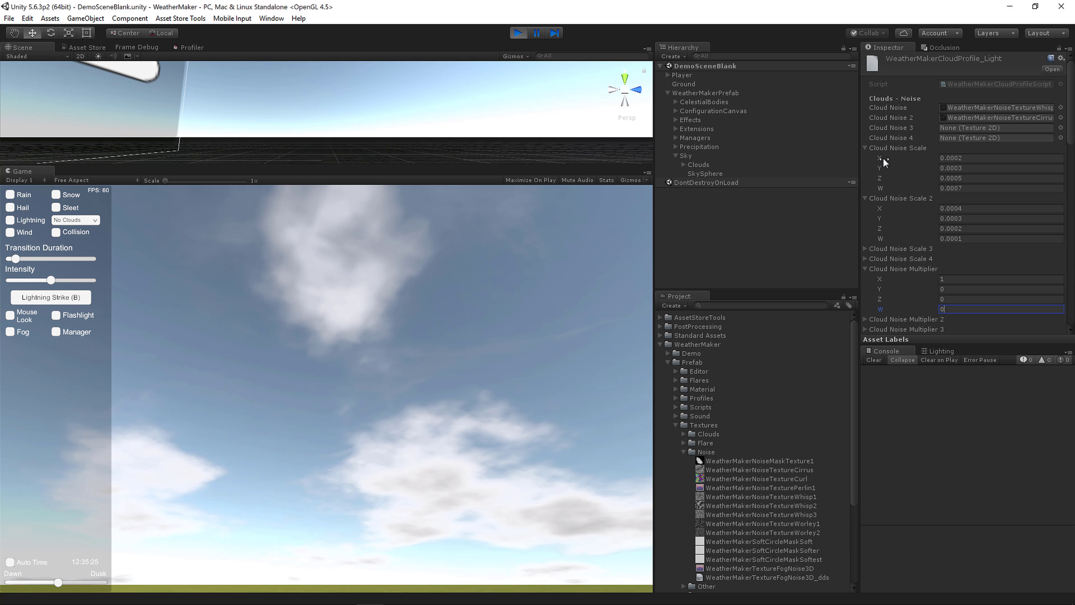
# - Try 0.0001 and 0.001 as the X value of the first Cloud Noise Scale, finishing with 0.0002
pyautogui.click(964, 158)
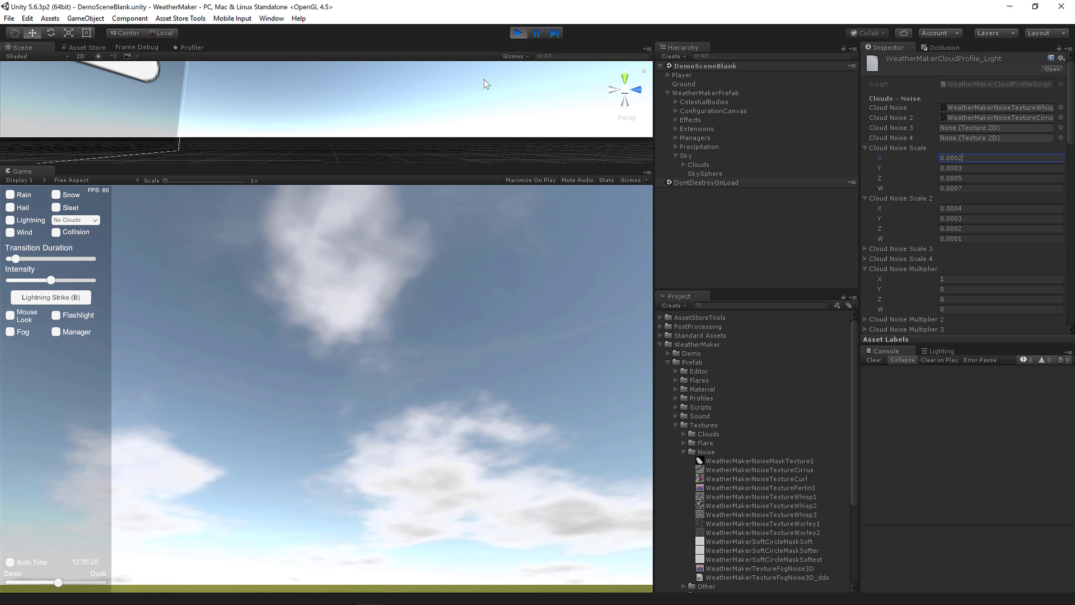
pyautogui.press('BackSpace')
pyautogui.write('1')
pyautogui.press('BackSpace')
pyautogui.press('BackSpace')
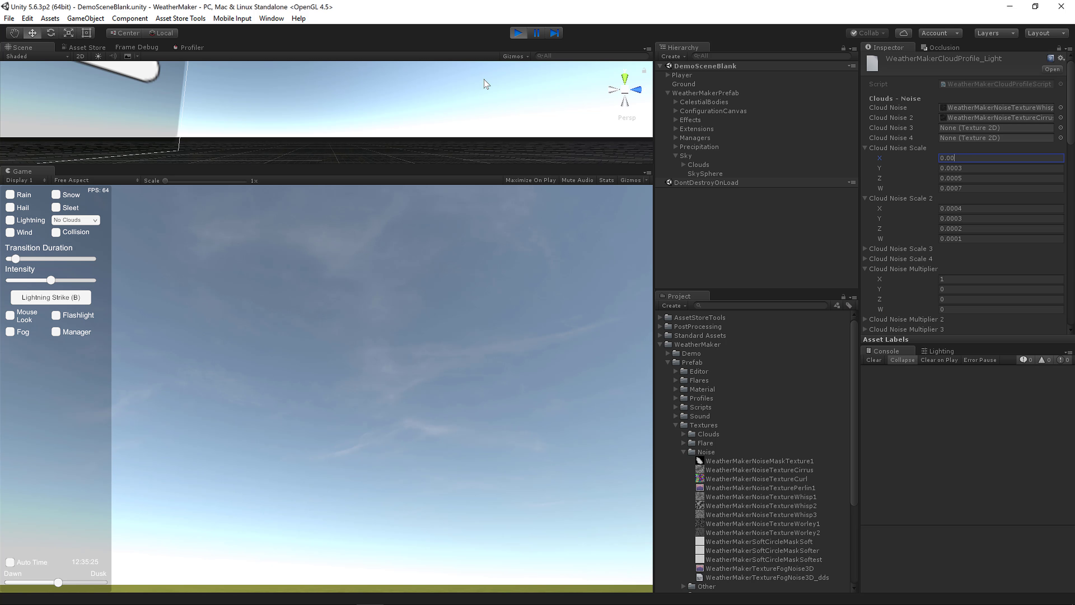
pyautogui.write('1')
pyautogui.press('BackSpace')
pyautogui.write('02')
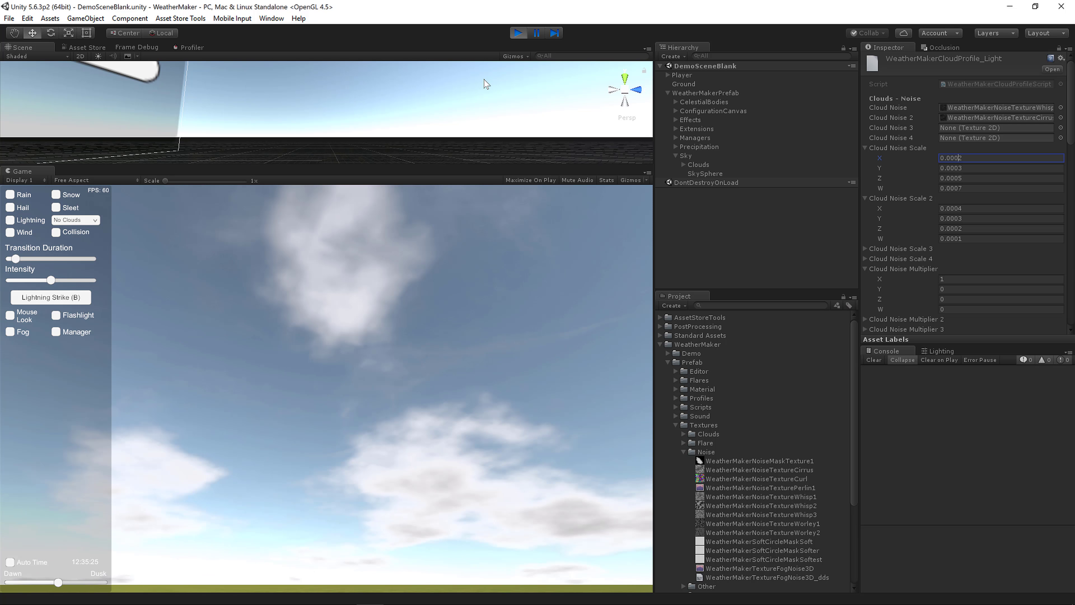
# - Set both the X and Y values of the first Cloud Noise Multiplier to 0.5
pyautogui.click(958, 279)
pyautogui.write('0.5')
pyautogui.press('Tab')
pyautogui.write('0.5')
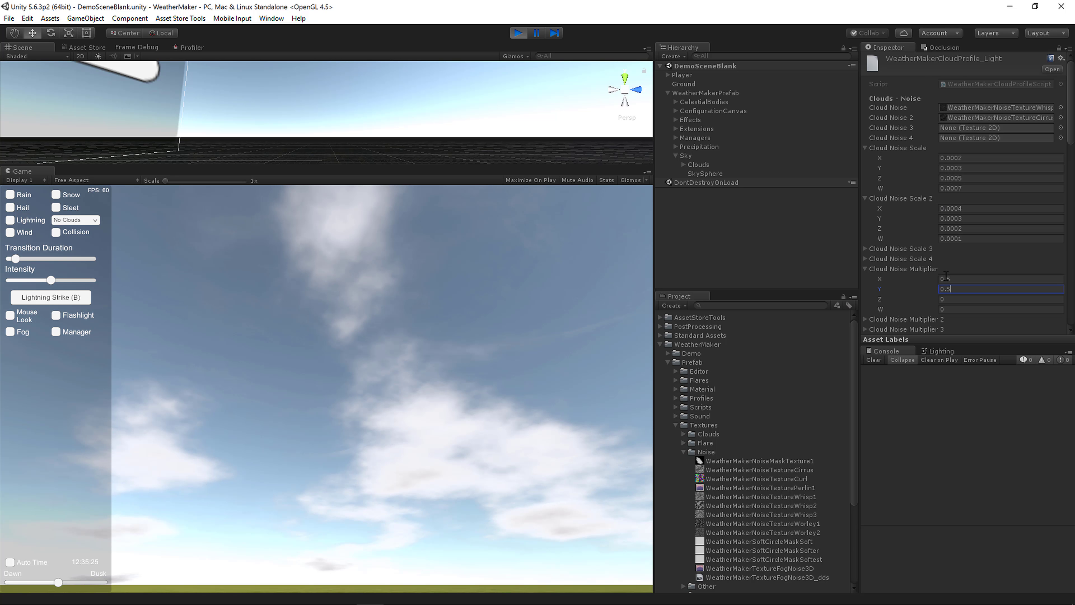
# - Set the first Cloud Noise Velocity to 0.5 on X and 0.5 on Z
pyautogui.scroll(-5, 947, 275)
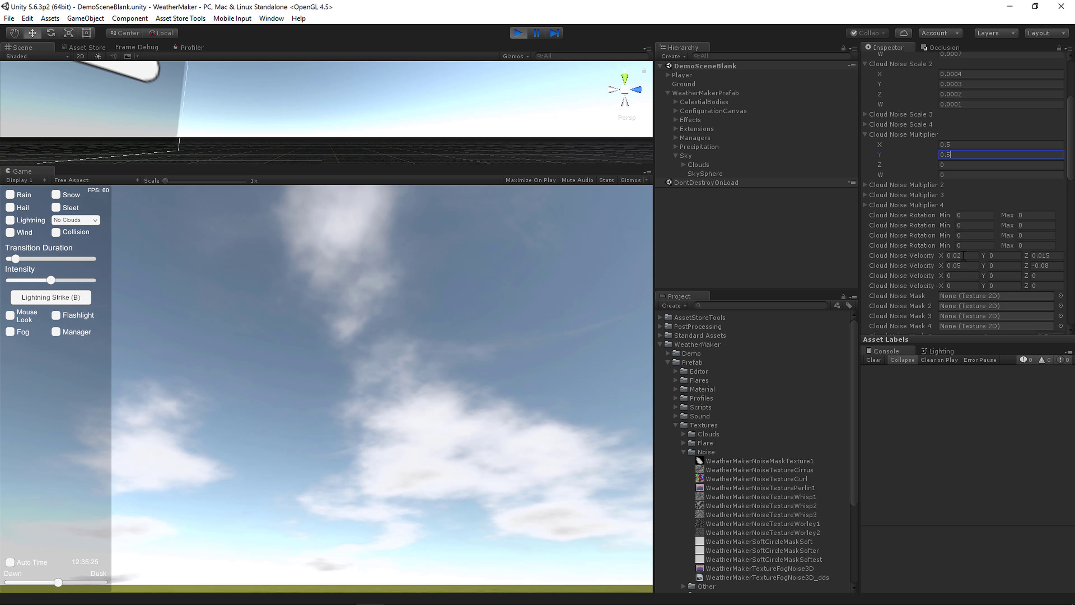
pyautogui.click(965, 256)
pyautogui.write('0.5')
pyautogui.press('Tab')
pyautogui.press('Tab')
pyautogui.write('0.5')
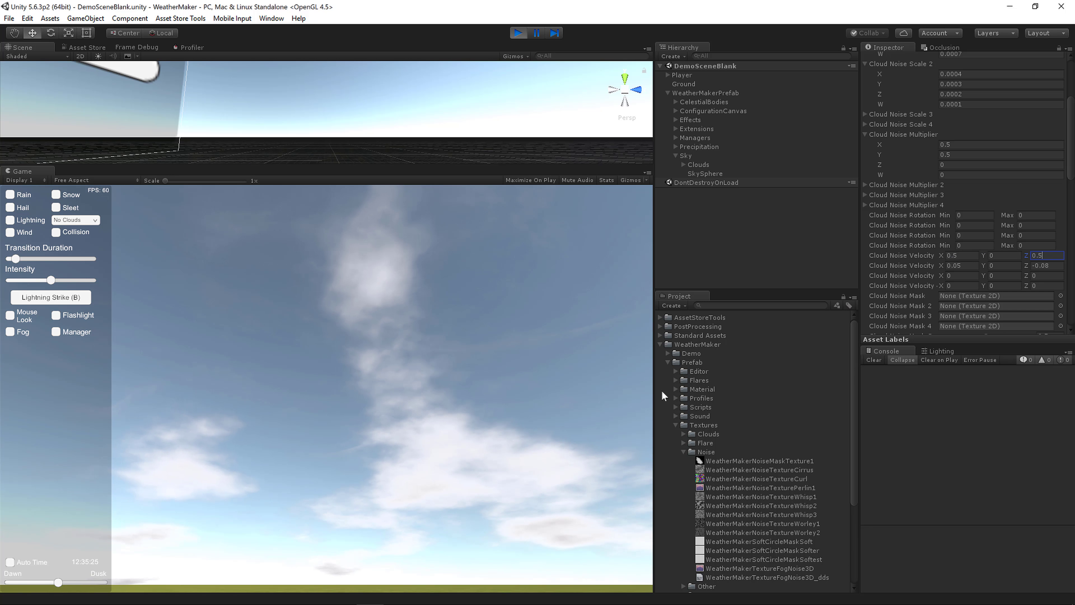
# - Set the first Cloud Noise Velocity to 1 on X and 2 on Z
pyautogui.click(963, 256)
pyautogui.write('1')
pyautogui.click(1042, 255)
pyautogui.write('2')
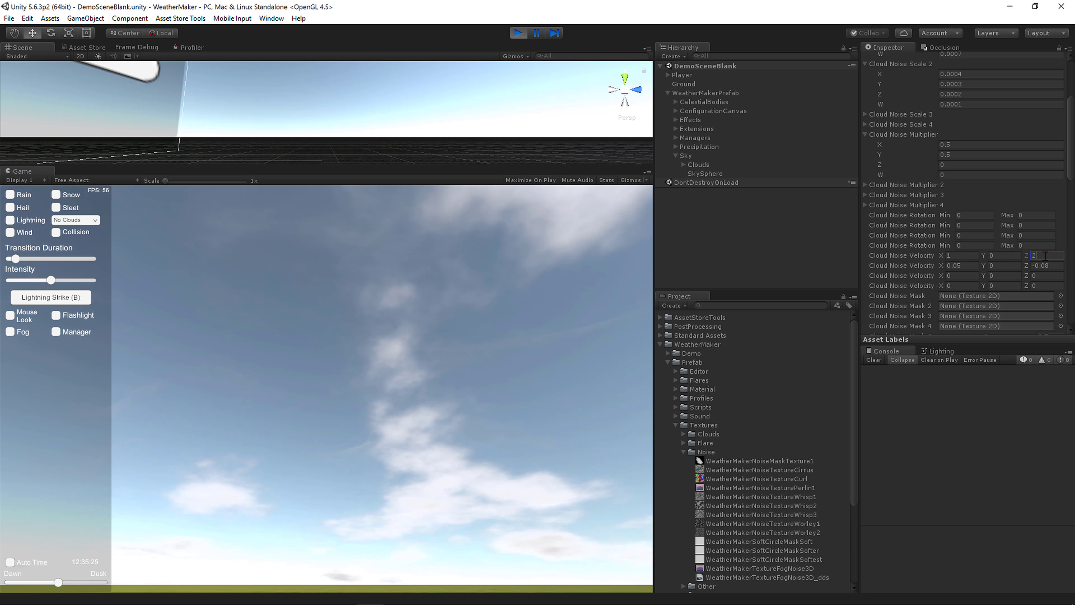
# - Set the Y value of the first Cloud Noise Scale to 0.0005 and look around at the resulting clouds
pyautogui.scroll(4, 970, 212)
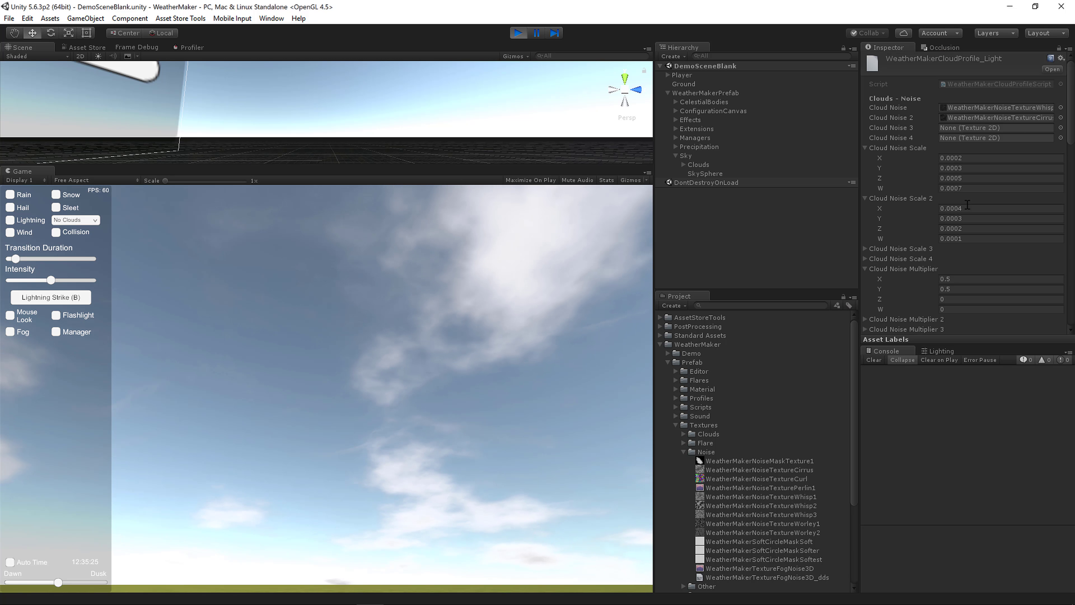
pyautogui.click(969, 168)
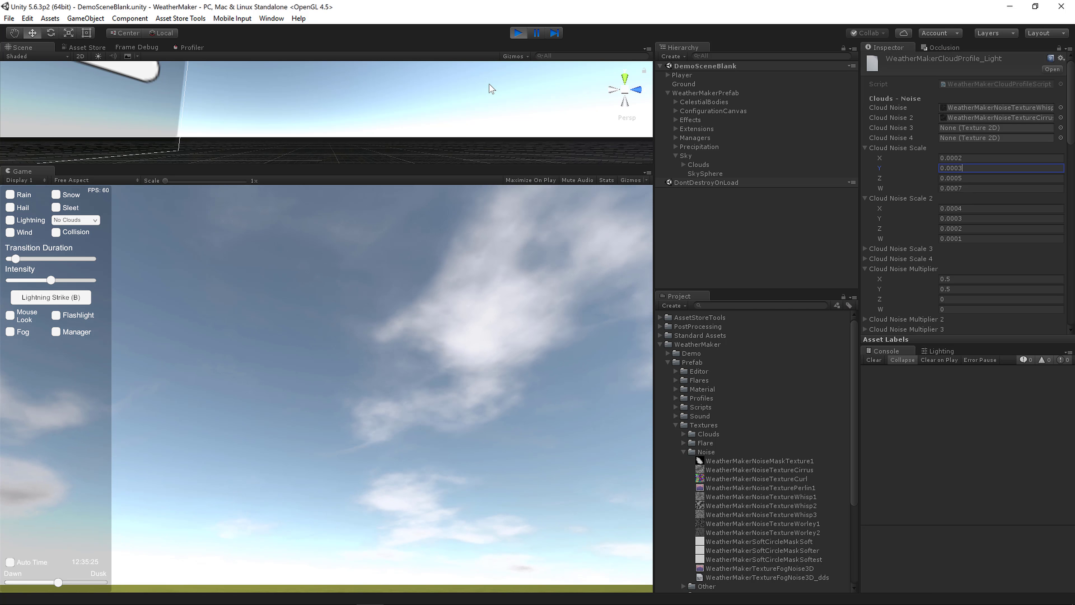
pyautogui.press('BackSpace')
pyautogui.write('5')
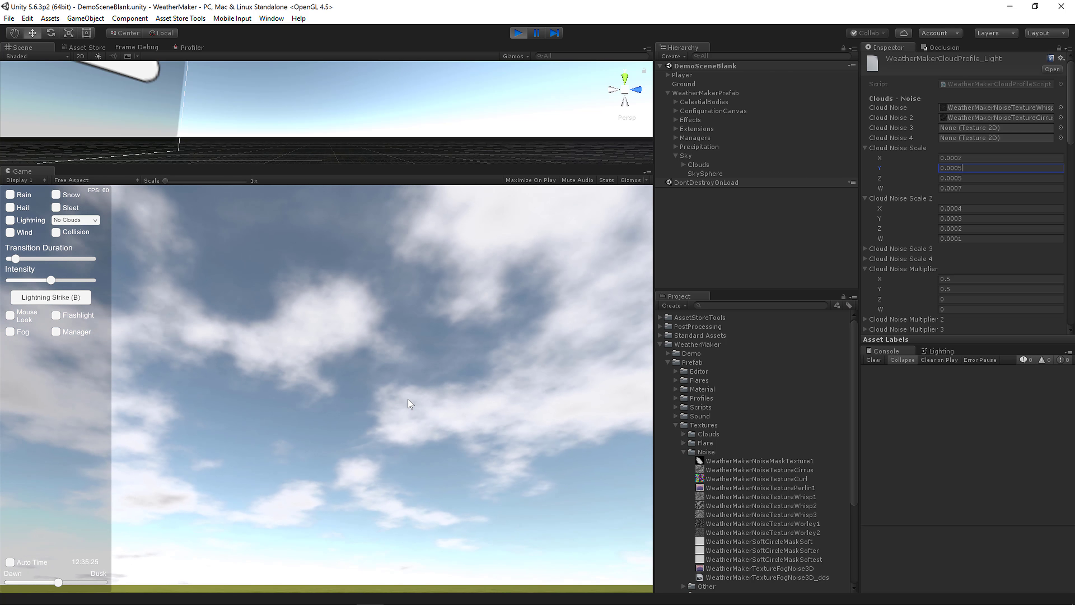
pyautogui.moveTo(408, 400); pyautogui.dragTo(382, 400, button='right')
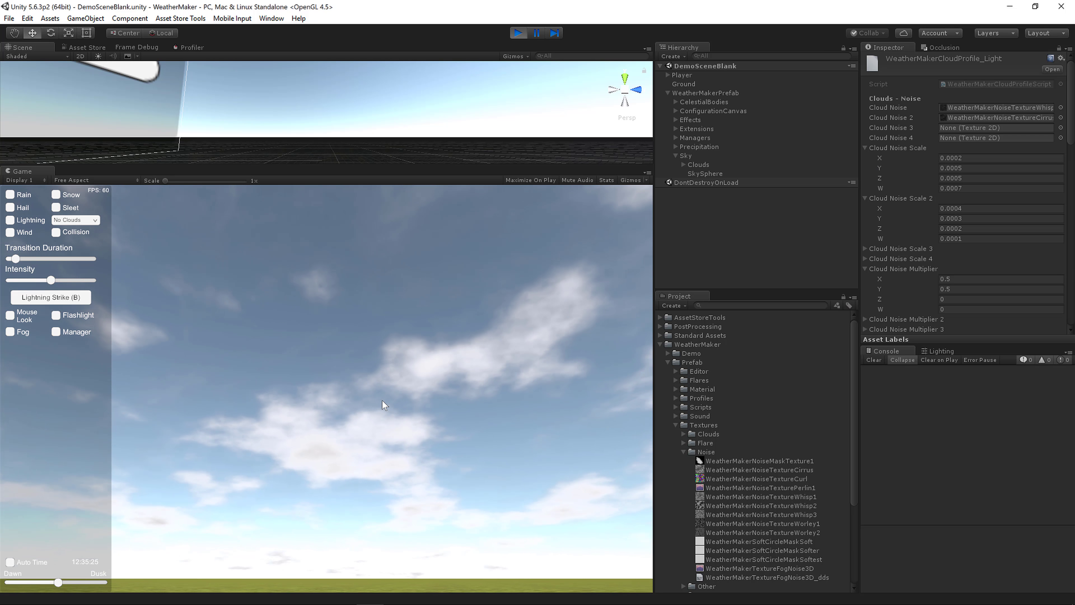
# - Set the first Cloud Noise Multiplier to 0.7 on X and 0.3 on Y, and look around at the clouds
pyautogui.click(981, 279)
pyautogui.write('0.7')
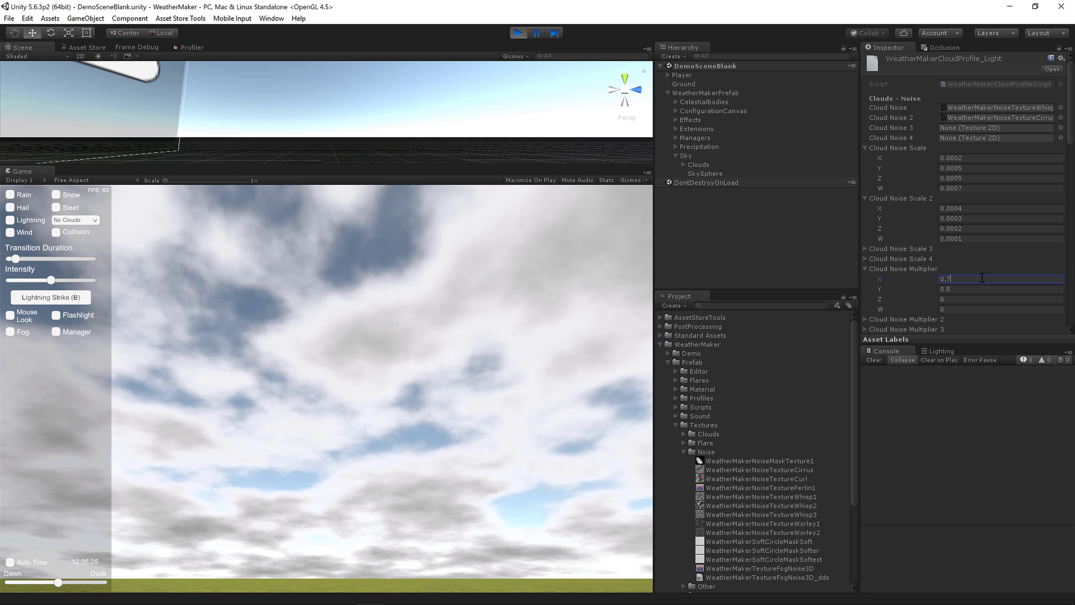
pyautogui.press('Tab')
pyautogui.write('0.3')
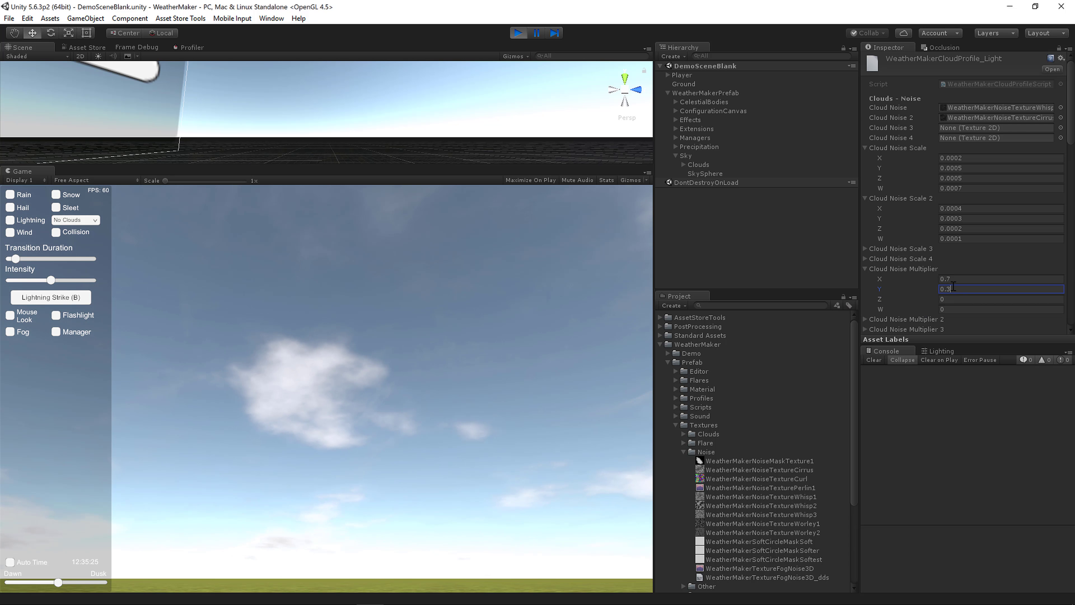
pyautogui.moveTo(469, 445); pyautogui.dragTo(499, 432, button='right')
# - Set the first Cloud Noise Multiplier to 0.1 on Y and 0.9 on X, and look around the sky
pyautogui.click(971, 290)
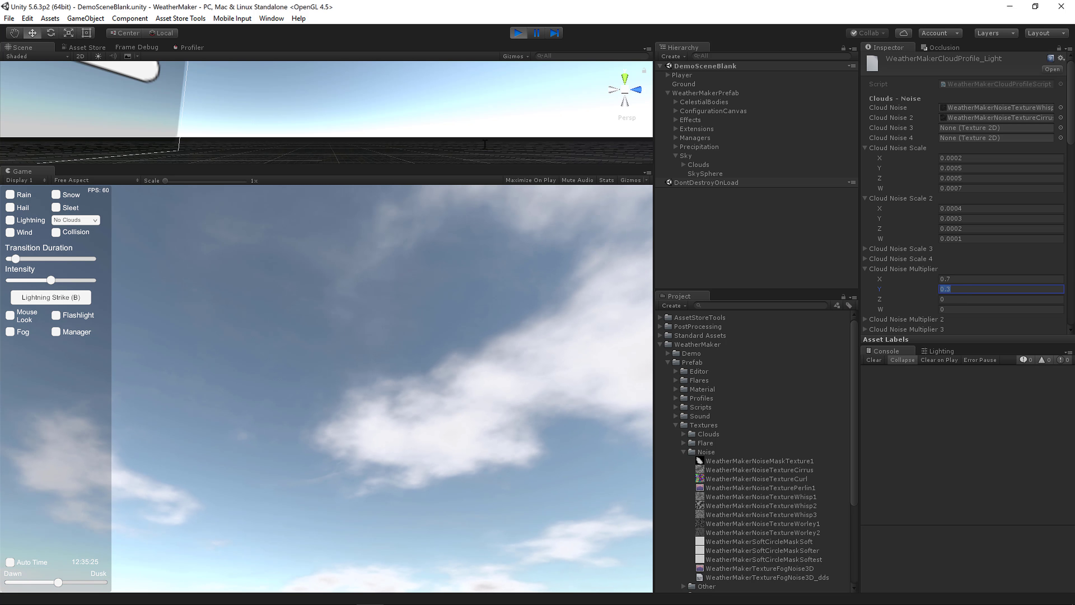
pyautogui.press('BackSpace')
pyautogui.write('1')
pyautogui.hotkey('shift', 'Tab')
pyautogui.write('0.9')
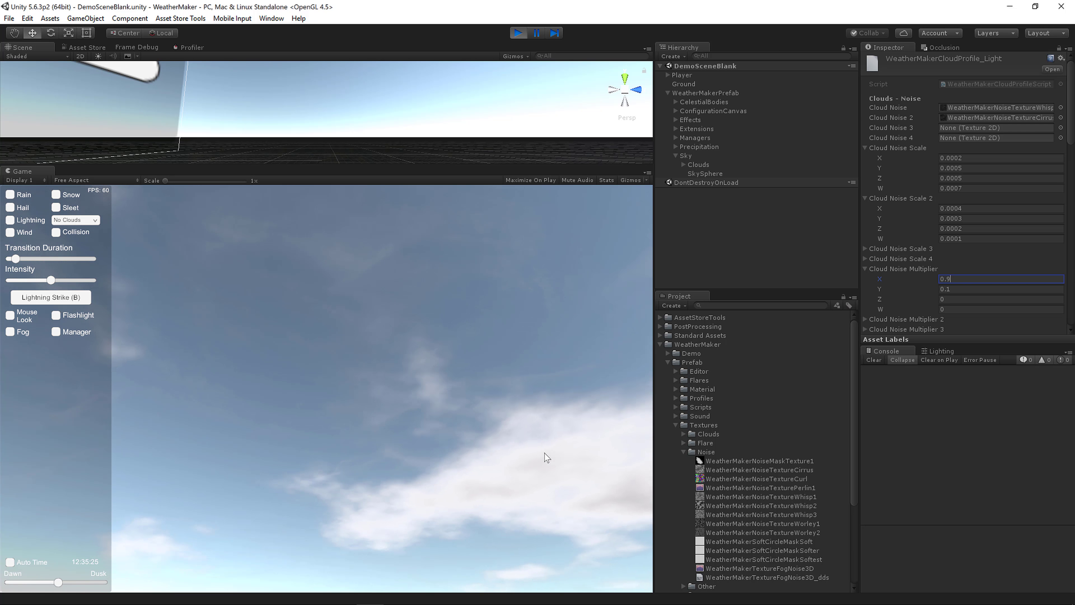
pyautogui.moveTo(515, 466); pyautogui.dragTo(553, 464, button='right')
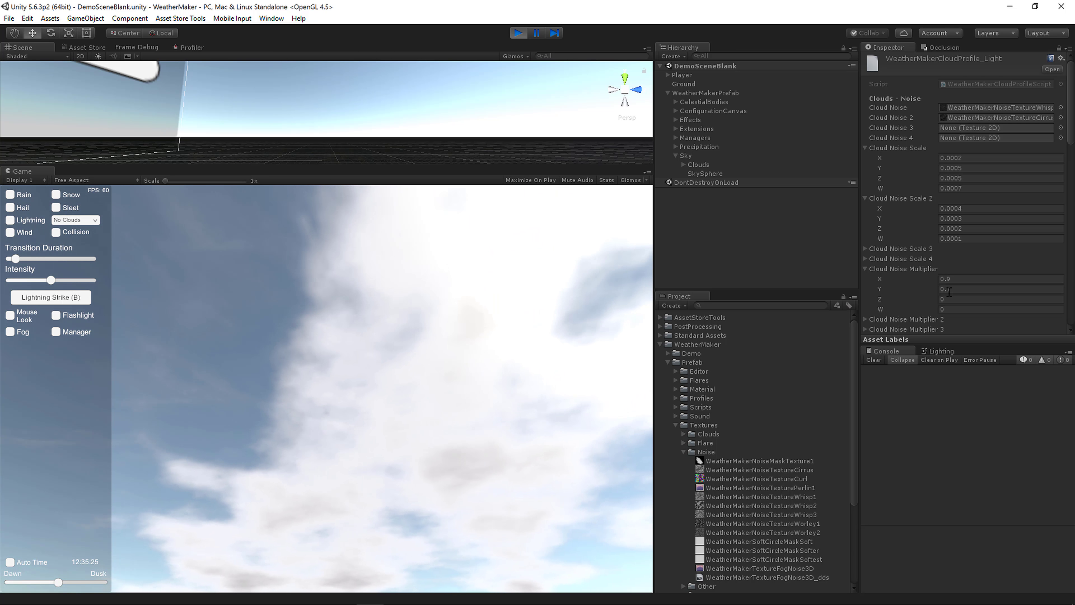
# - Set the X, Y, Z and W values of the first Cloud Noise Multiplier to 0.25 each and look around the sky
pyautogui.click(968, 279)
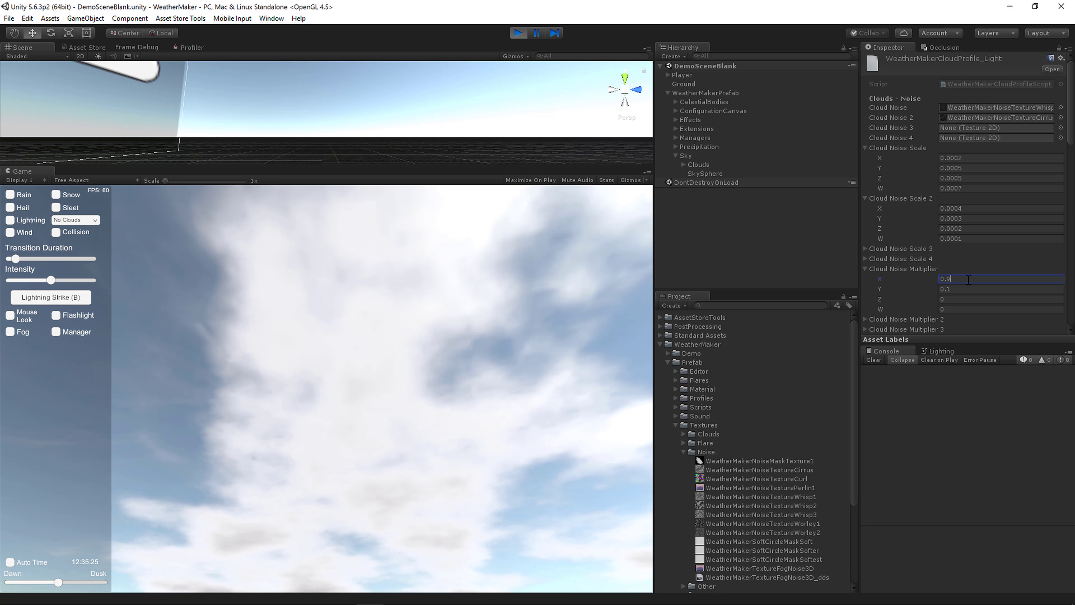
pyautogui.press('BackSpace')
pyautogui.write('25')
pyautogui.press('Tab')
pyautogui.press('BackSpace')
pyautogui.write('25')
pyautogui.press('Tab')
pyautogui.press('Tab')
pyautogui.write('.25')
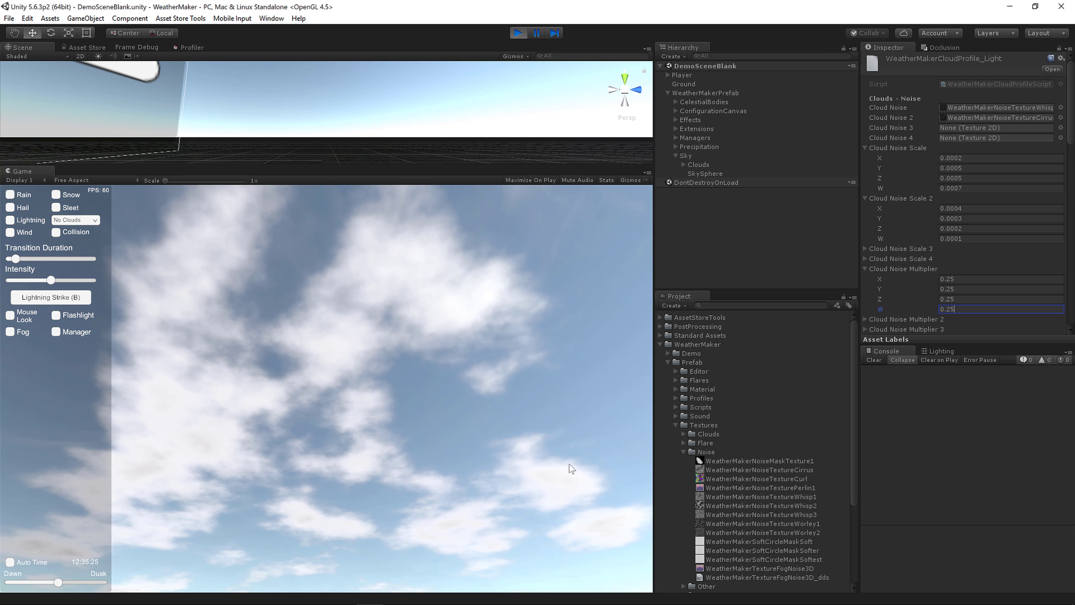
pyautogui.moveTo(575, 452); pyautogui.dragTo(552, 445, button='right')
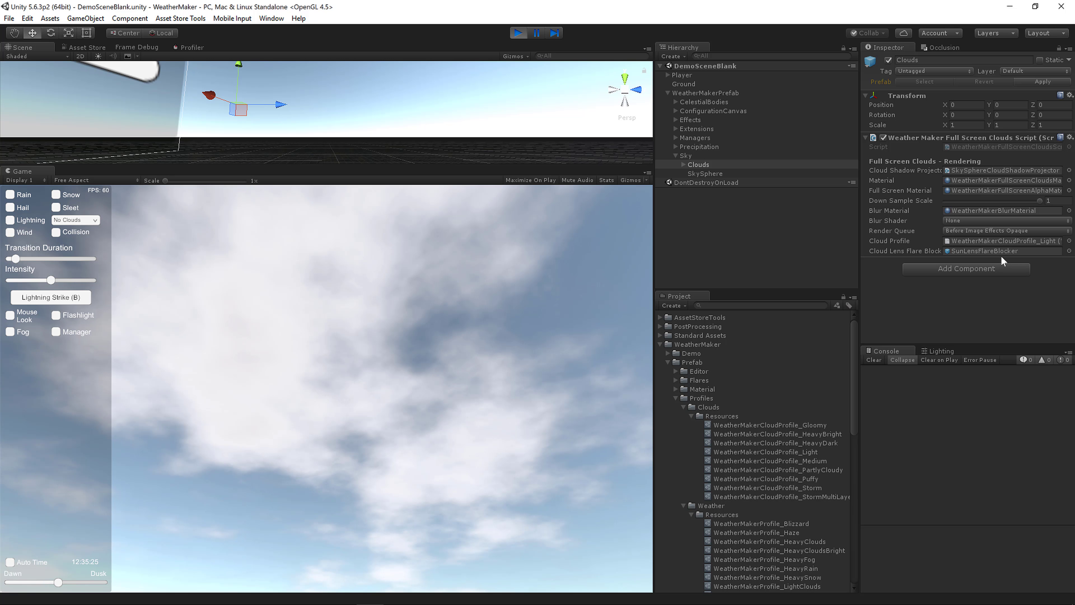
# - Open the Light cloud profile assigned to the Clouds object and go through its noise settings down to Cloud Noise Rotation
pyautogui.click(994, 241)
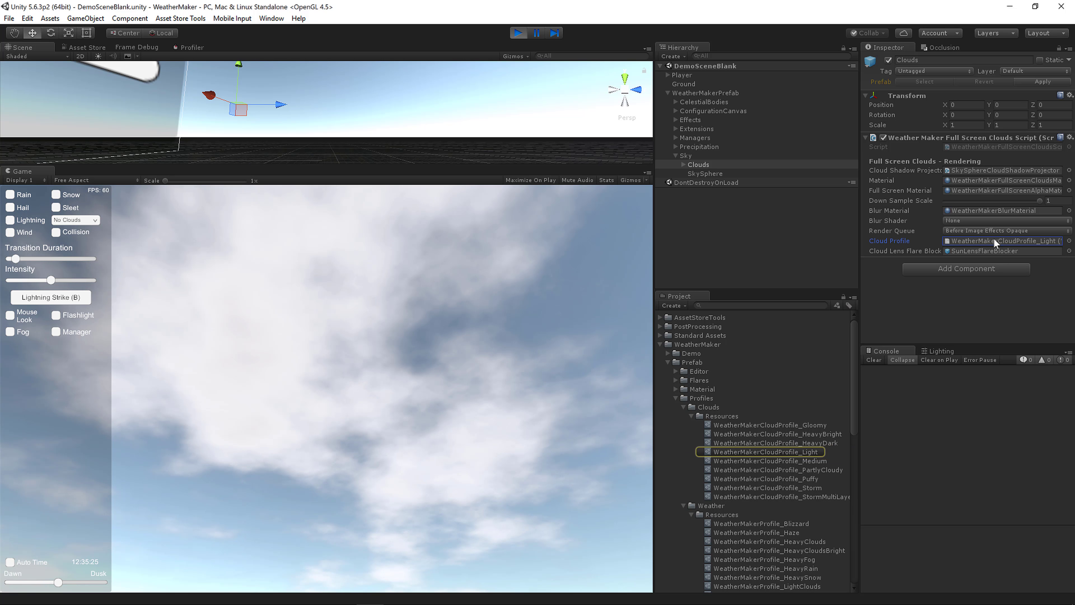
pyautogui.doubleClick(994, 241)
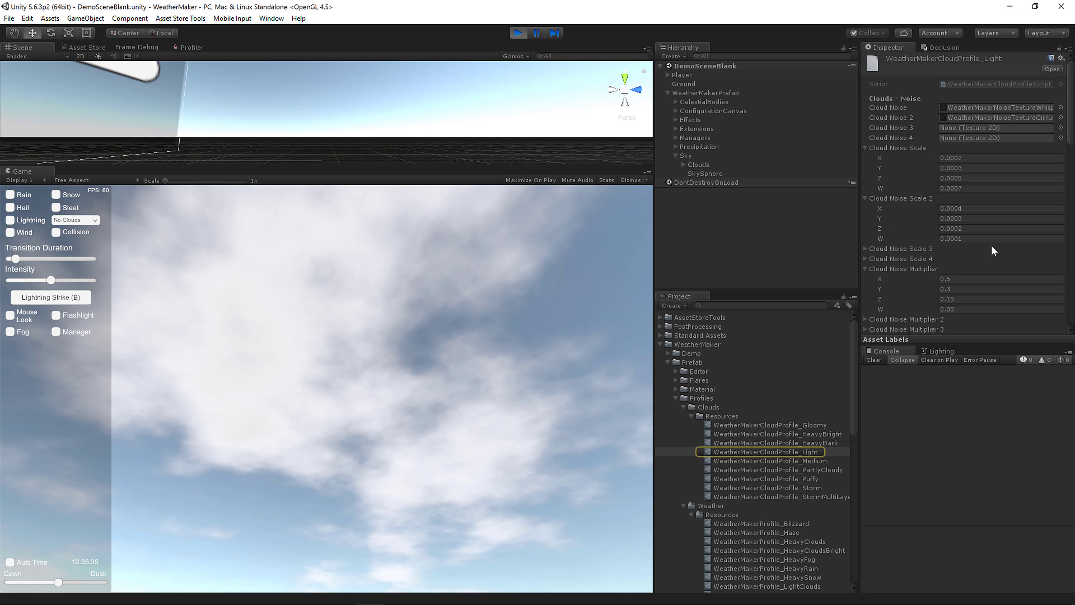
pyautogui.scroll(-2, 992, 247)
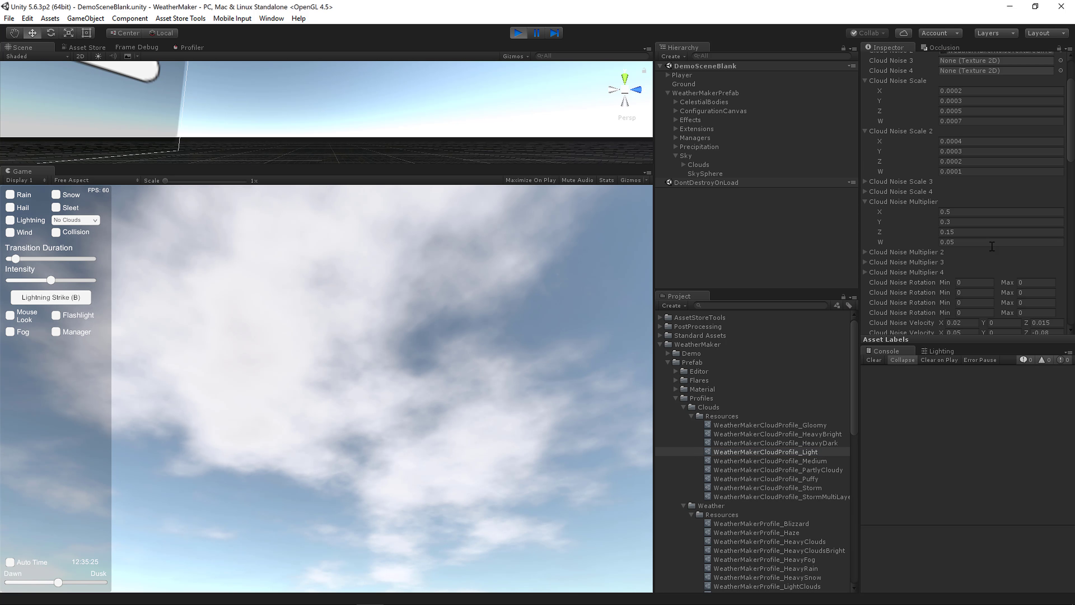
pyautogui.scroll(2, 901, 171)
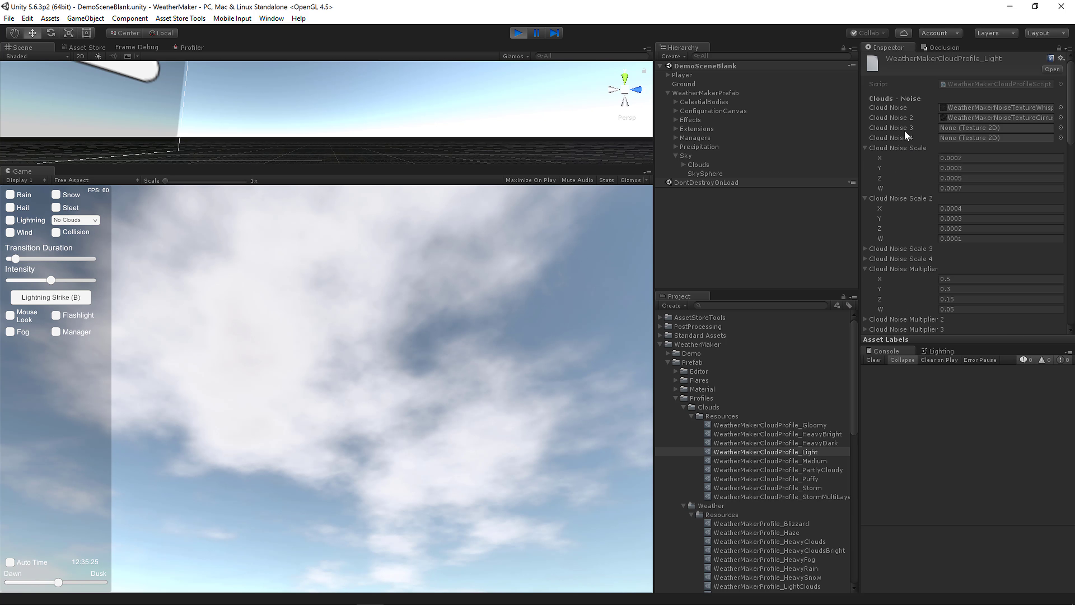
pyautogui.scroll(-2, 913, 273)
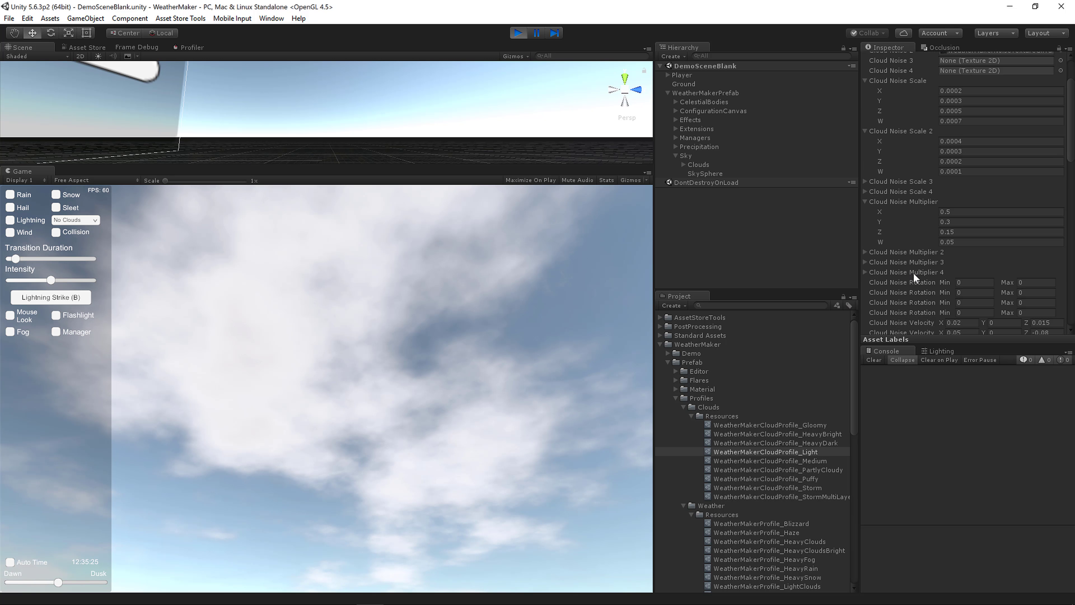
pyautogui.scroll(-2, 913, 273)
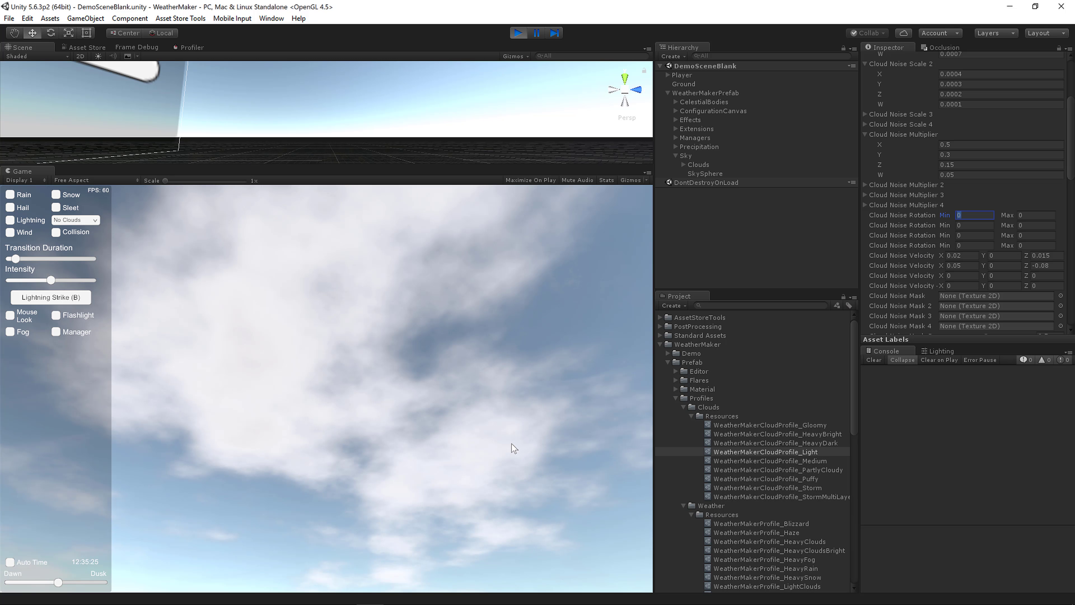
# - Set both the Min and Max of the first Cloud Noise Rotation to 45
pyautogui.moveTo(515, 445); pyautogui.dragTo(478, 445, button='right')
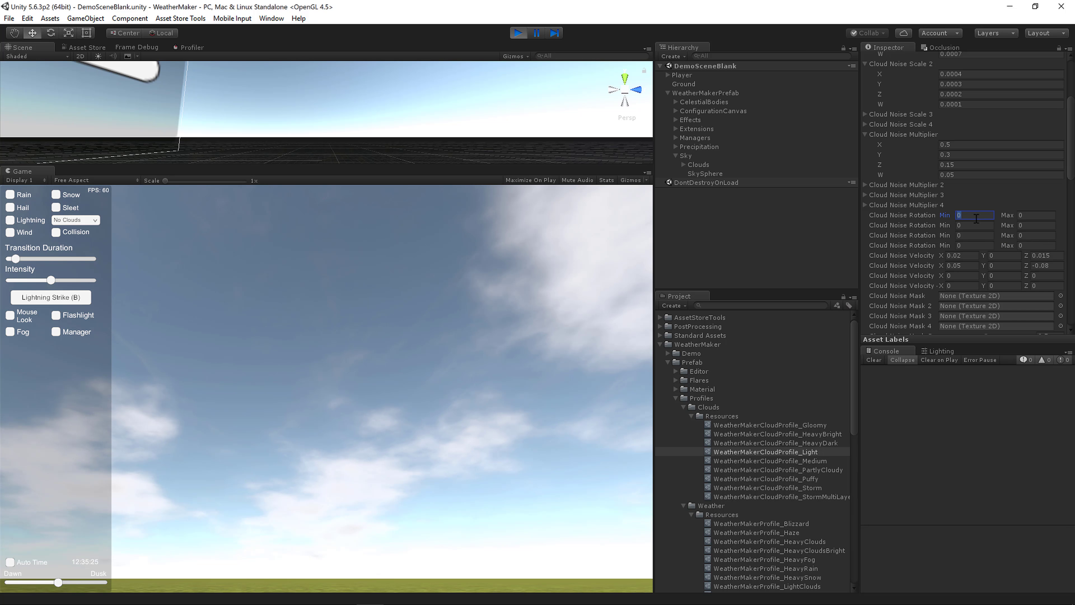
pyautogui.write('45')
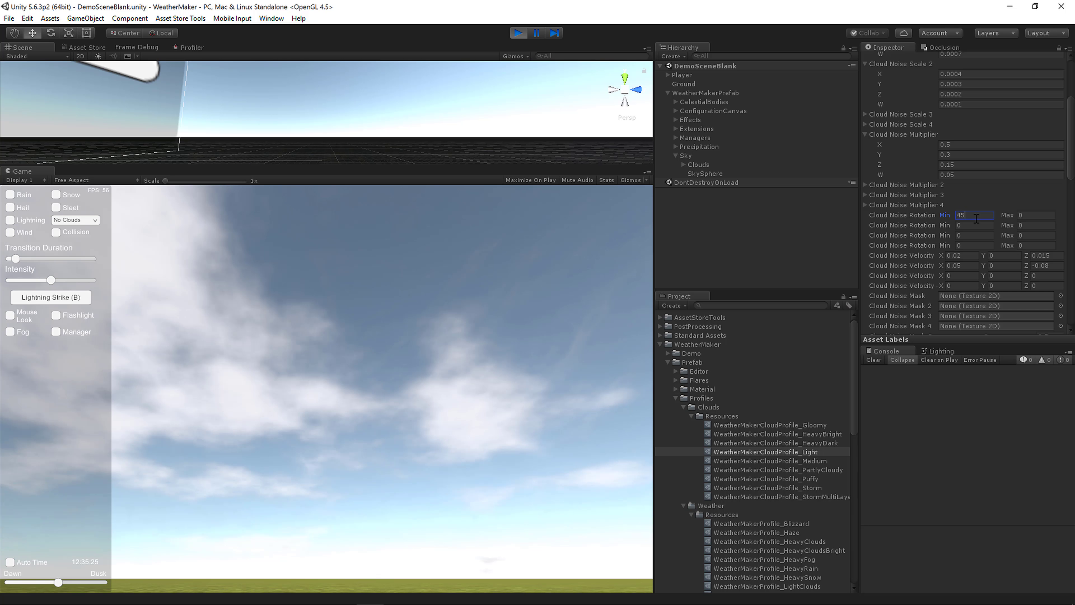
pyautogui.press('Tab')
pyautogui.write('45')
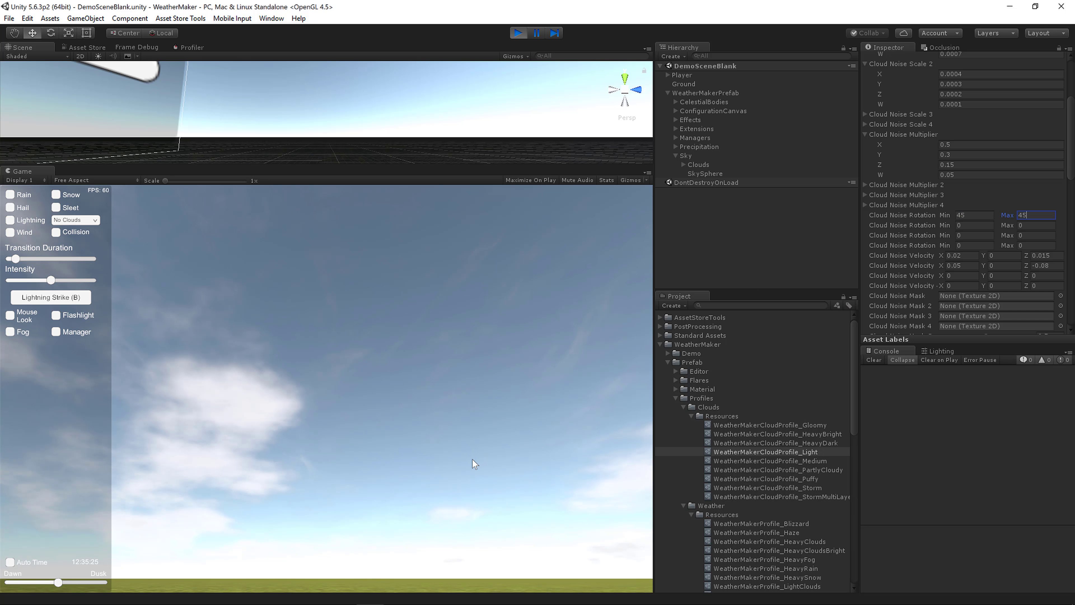
pyautogui.press('Return')
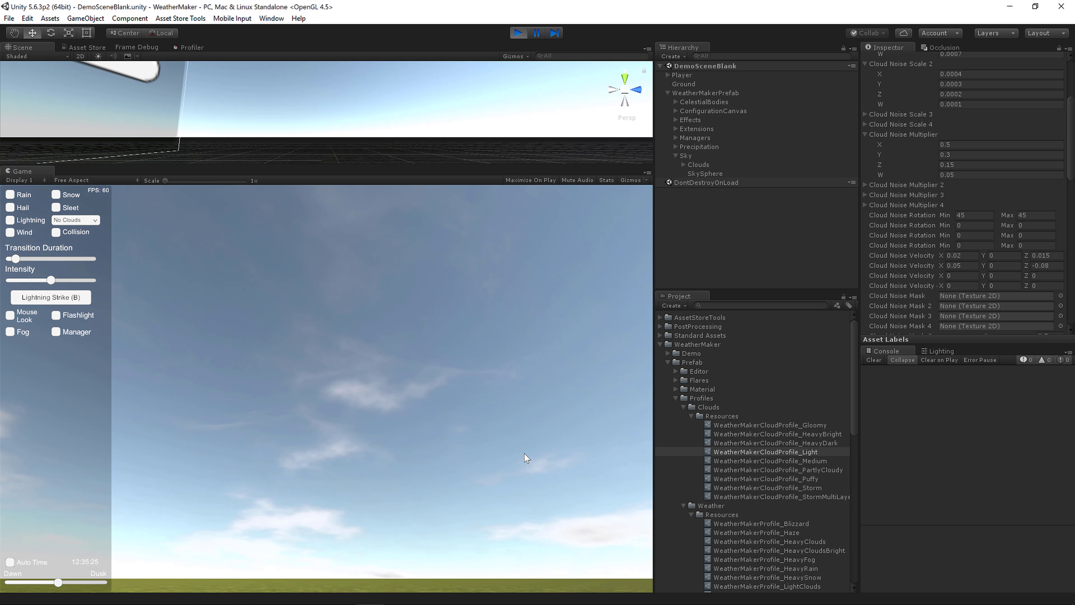
# - Try 90, 91, 93 and finally 97 as the Max of the first Cloud Noise Rotation, and look around at the clouds
pyautogui.click(1015, 215)
pyautogui.write('90')
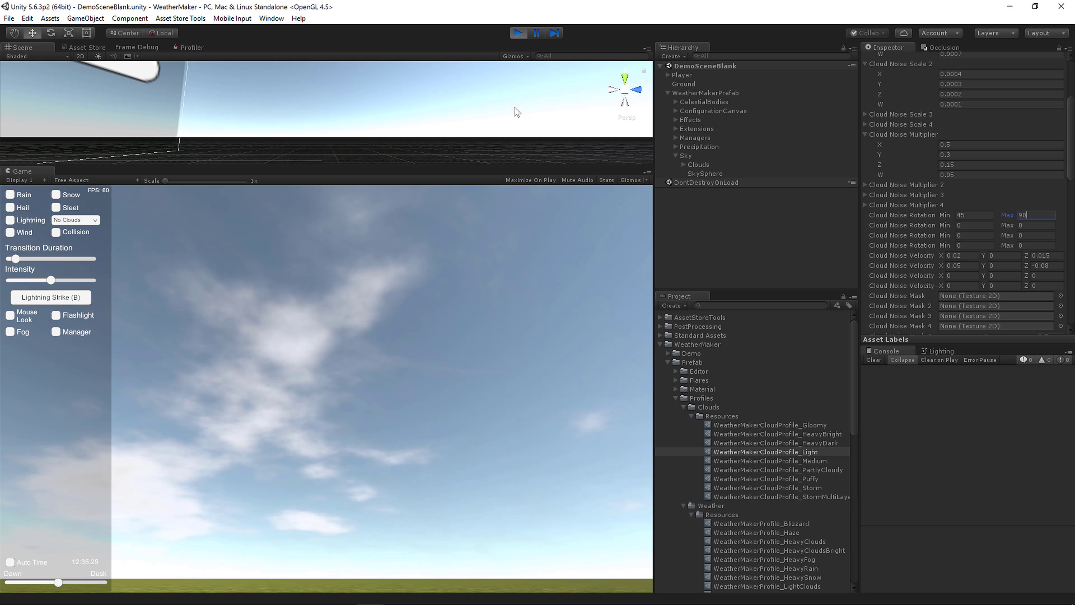
pyautogui.press('BackSpace')
pyautogui.write('1')
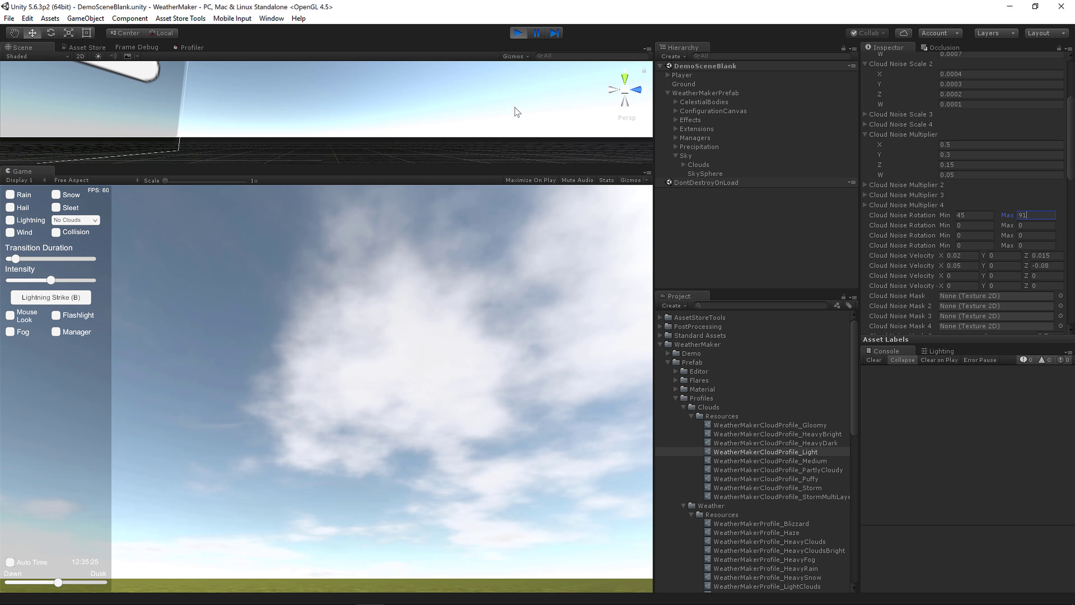
pyautogui.press('BackSpace')
pyautogui.write('5')
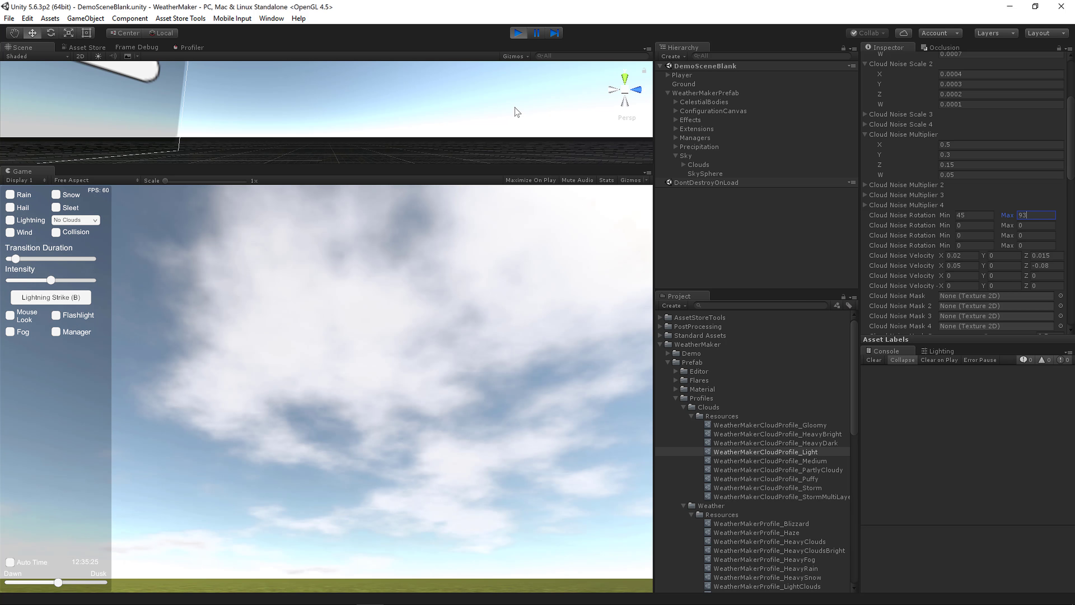
pyautogui.press('BackSpace')
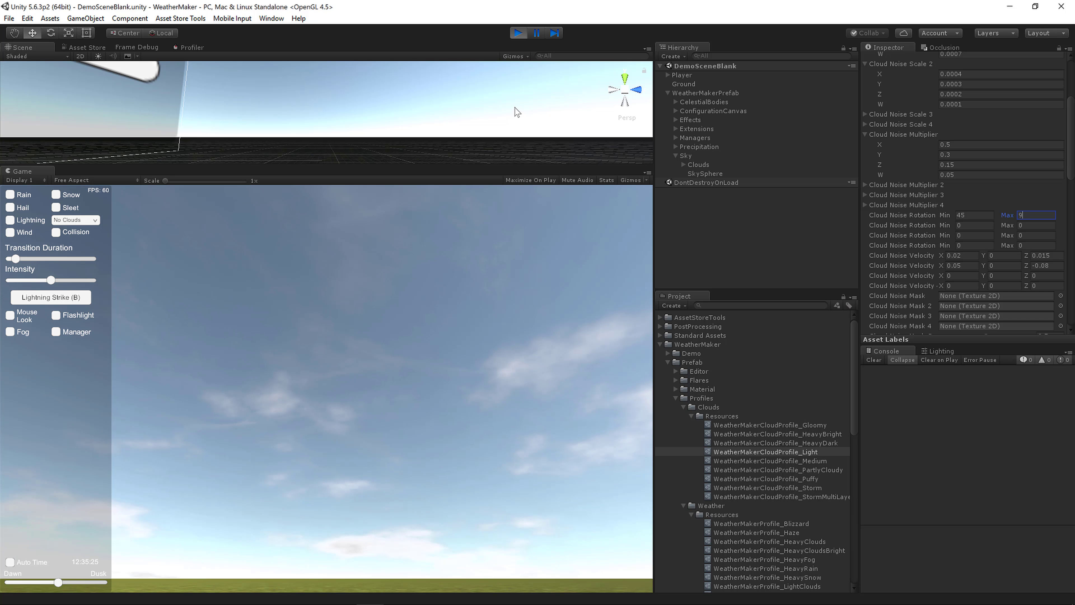
pyautogui.write('6')
pyautogui.press('BackSpace')
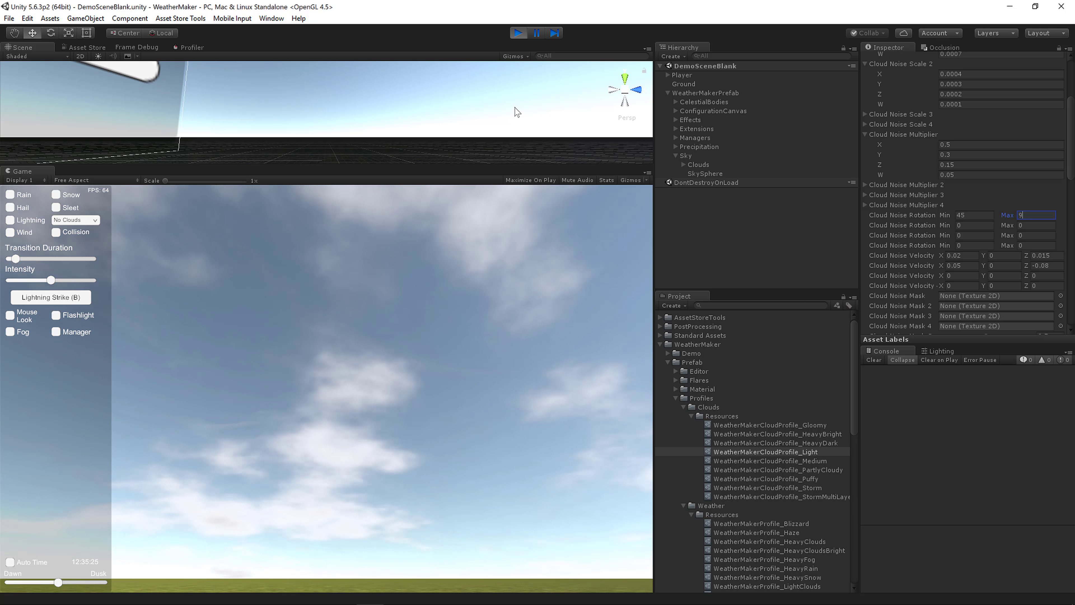
pyautogui.write('7')
pyautogui.moveTo(432, 425); pyautogui.dragTo(540, 402, button='right')
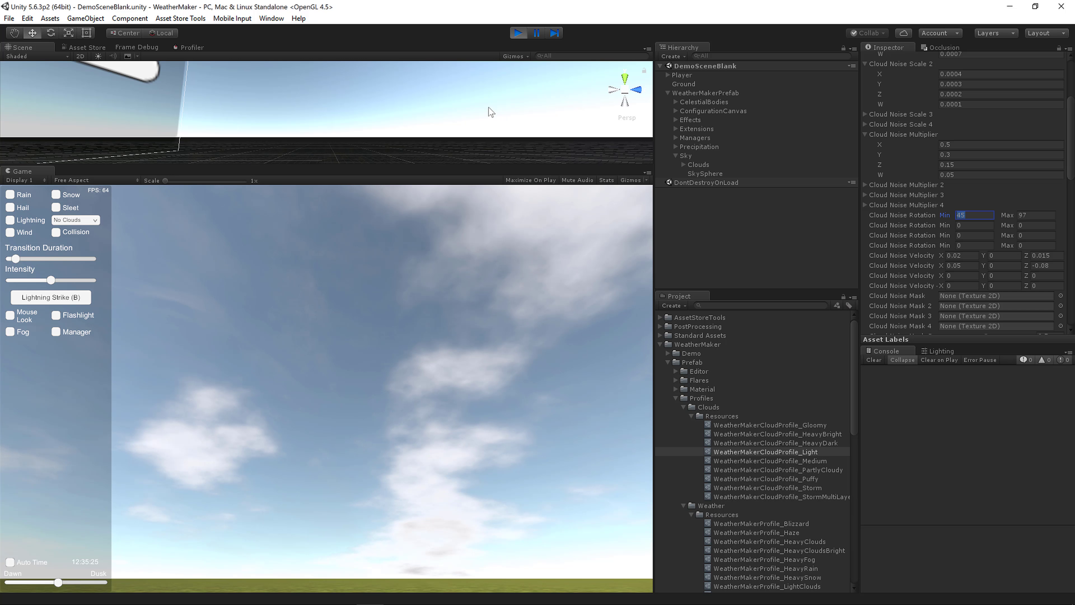
# - Reset both the Min and Max of the first Cloud Noise Rotation to 0
pyautogui.write('0')
pyautogui.press('Tab')
pyautogui.write('0')
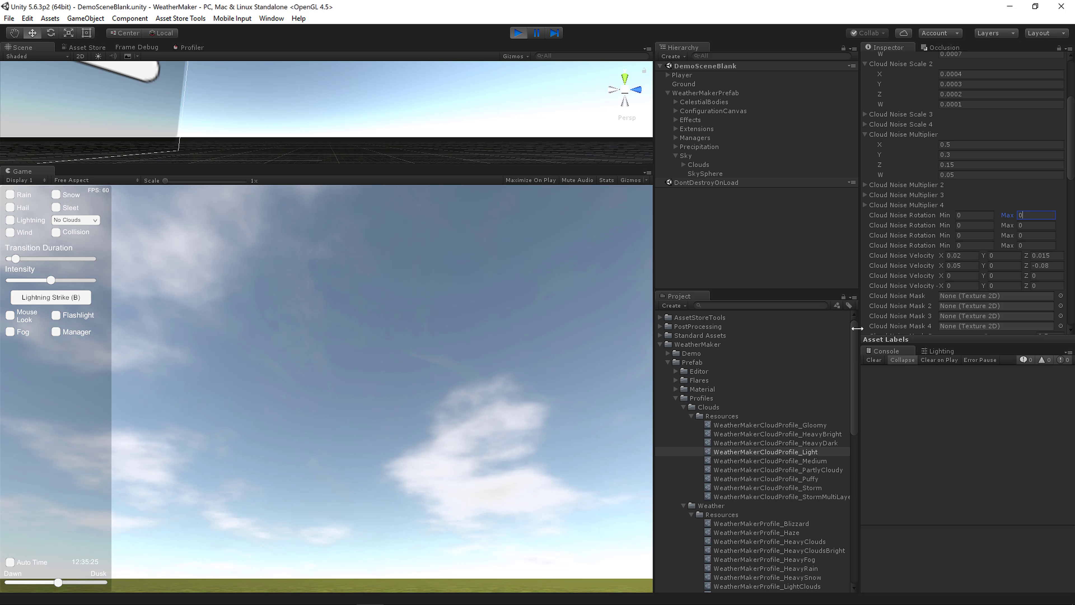
# - Reopen the Light cloud profile from the Clouds object's Cloud Profile reference and go to its velocity settings
pyautogui.click(698, 165)
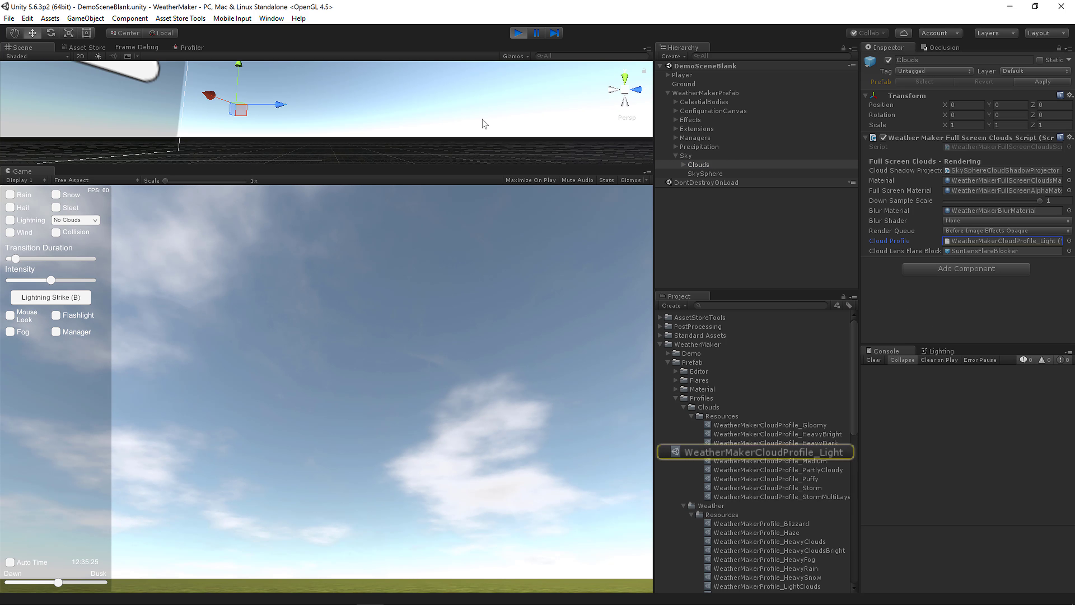
pyautogui.doubleClick(976, 240)
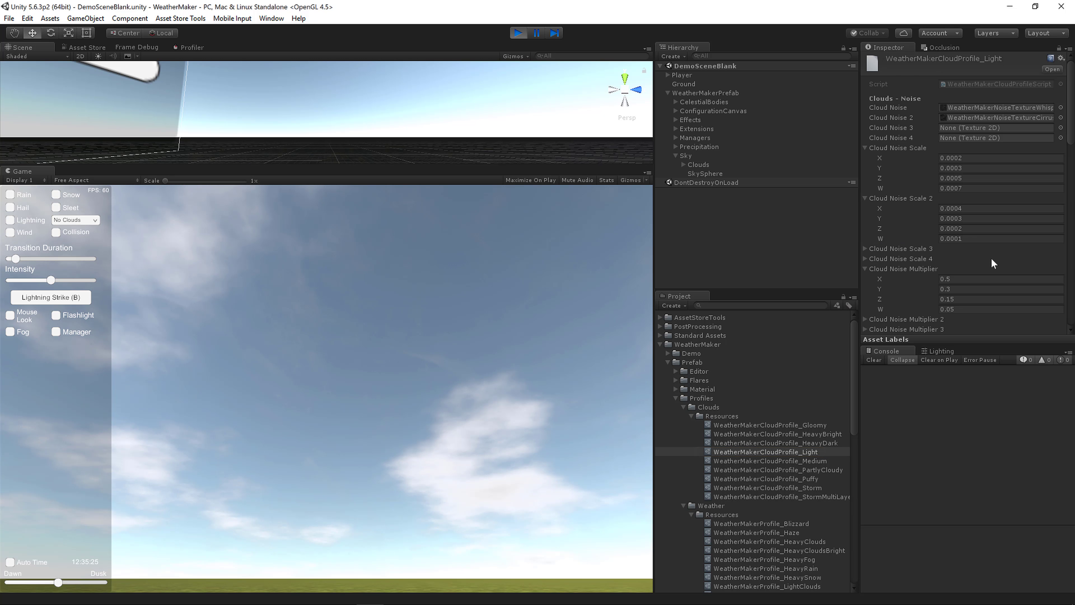
pyautogui.scroll(-5, 993, 258)
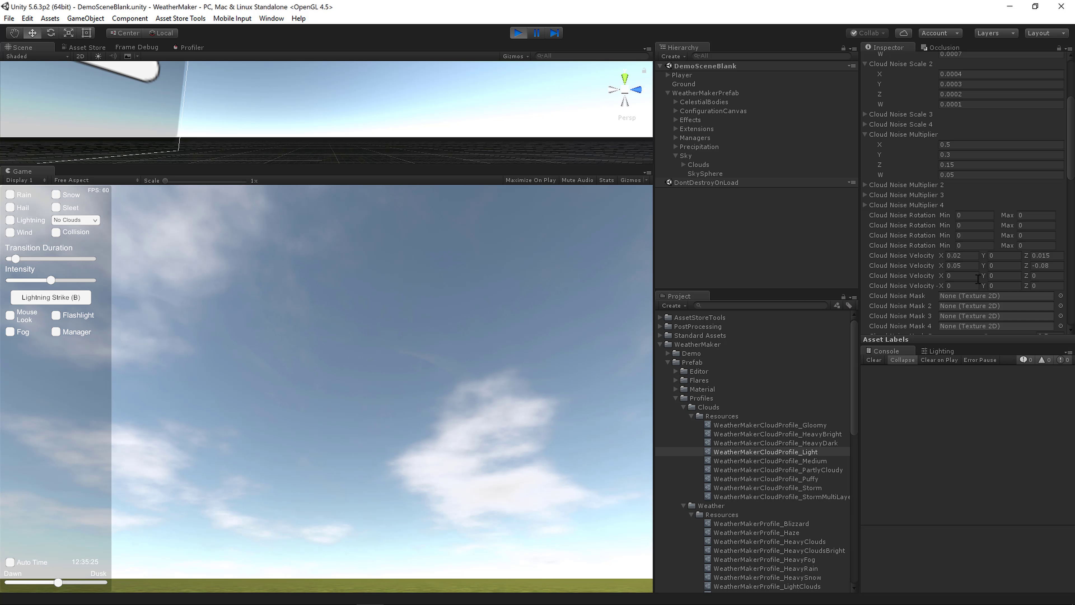
# - Set the first Cloud Noise Velocity to 1 on X, 0 on Y and 2 on Z
pyautogui.press('Tab')
pyautogui.press('Tab')
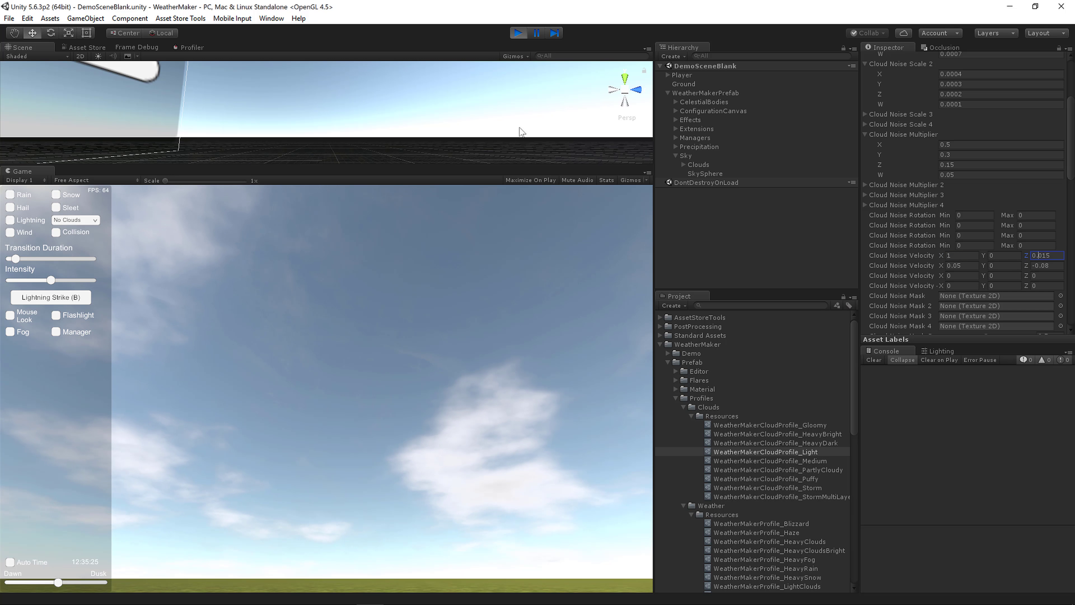
pyautogui.write('2')
pyautogui.click(1000, 256)
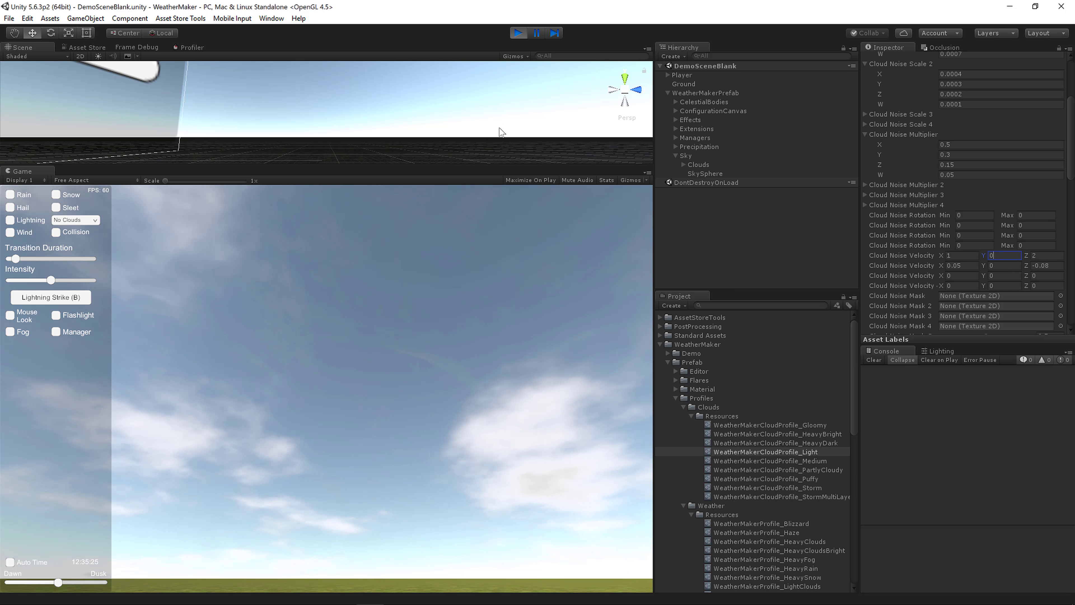
pyautogui.press('BackSpace')
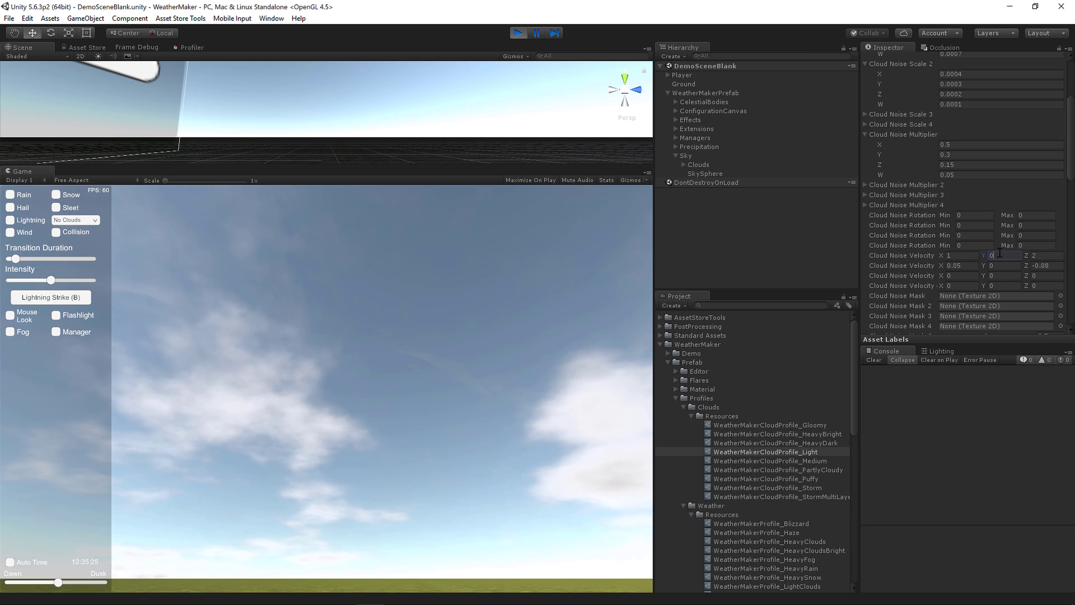
pyautogui.write('0')
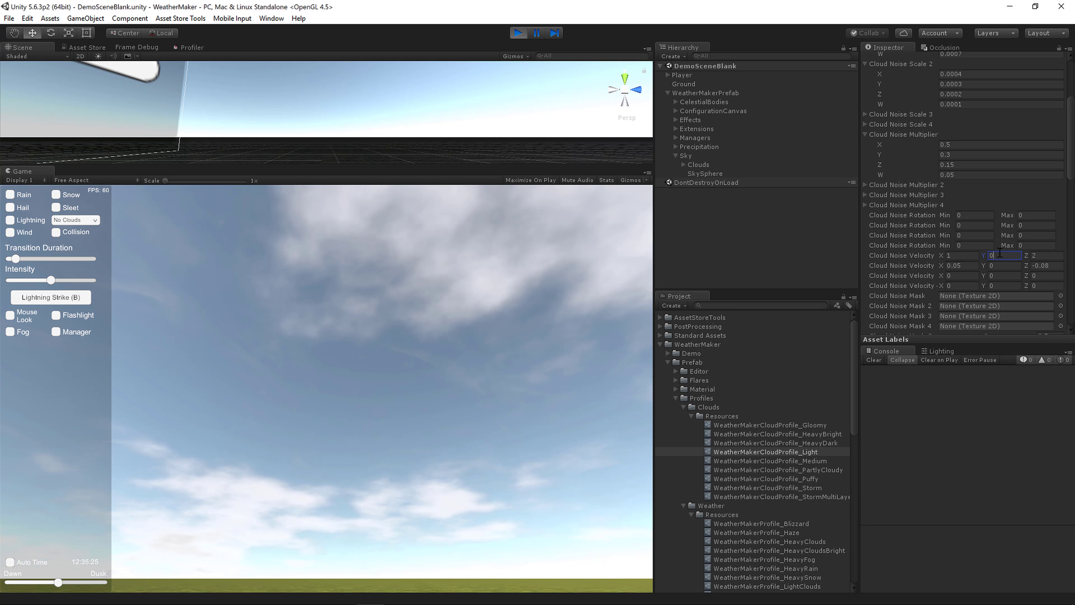
# - Assign the WeatherMakerNoiseMaskTexture1 texture from the Noise textures folder as the first Cloud Noise Mask of the Light profile
pyautogui.scroll(-3, 967, 256)
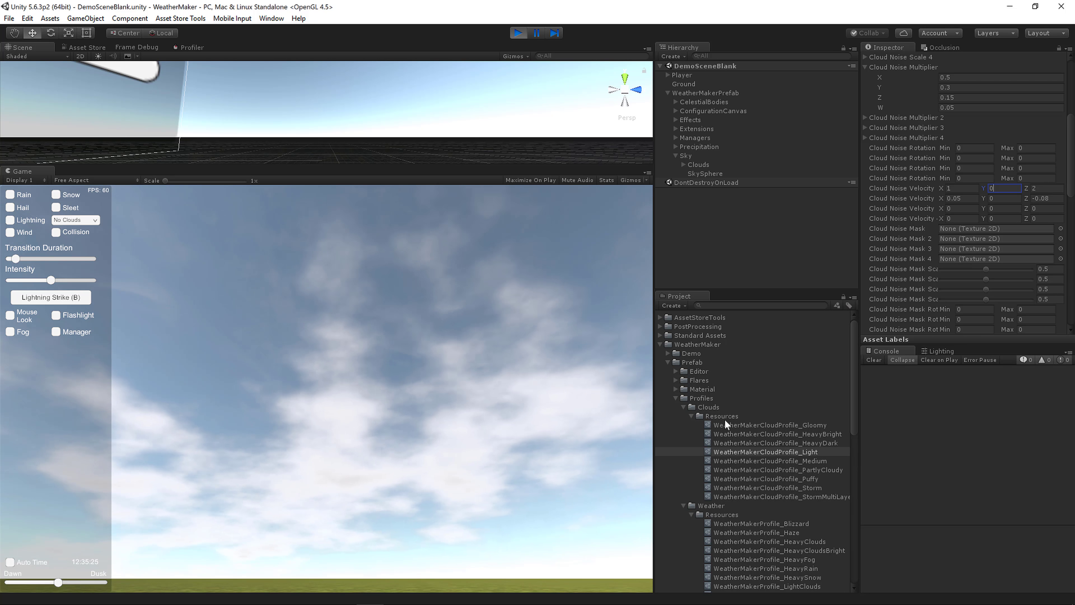
pyautogui.click(675, 397)
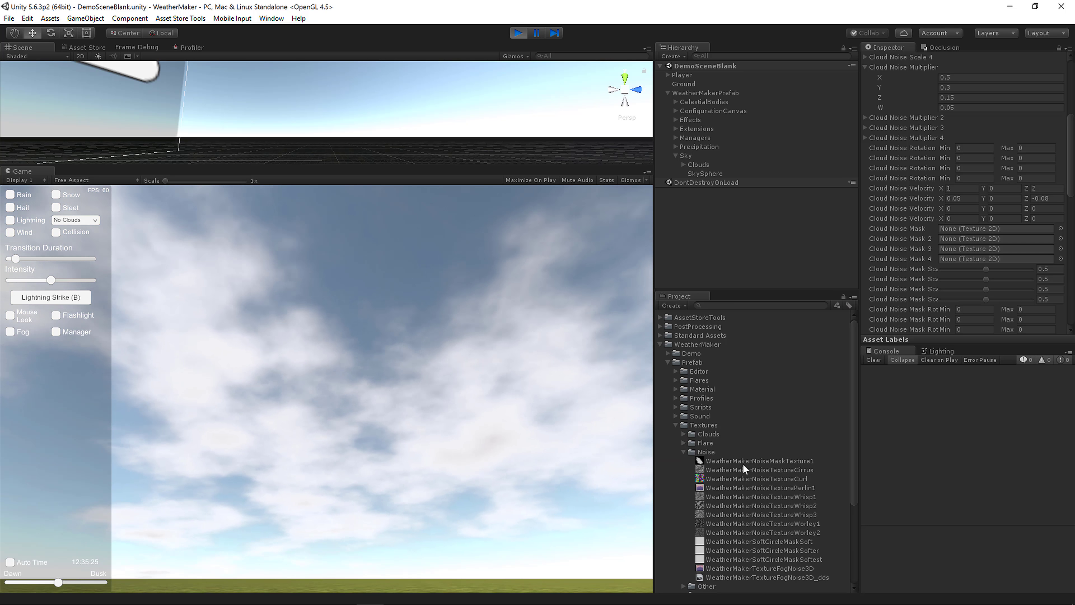
pyautogui.scroll(-2, 758, 470)
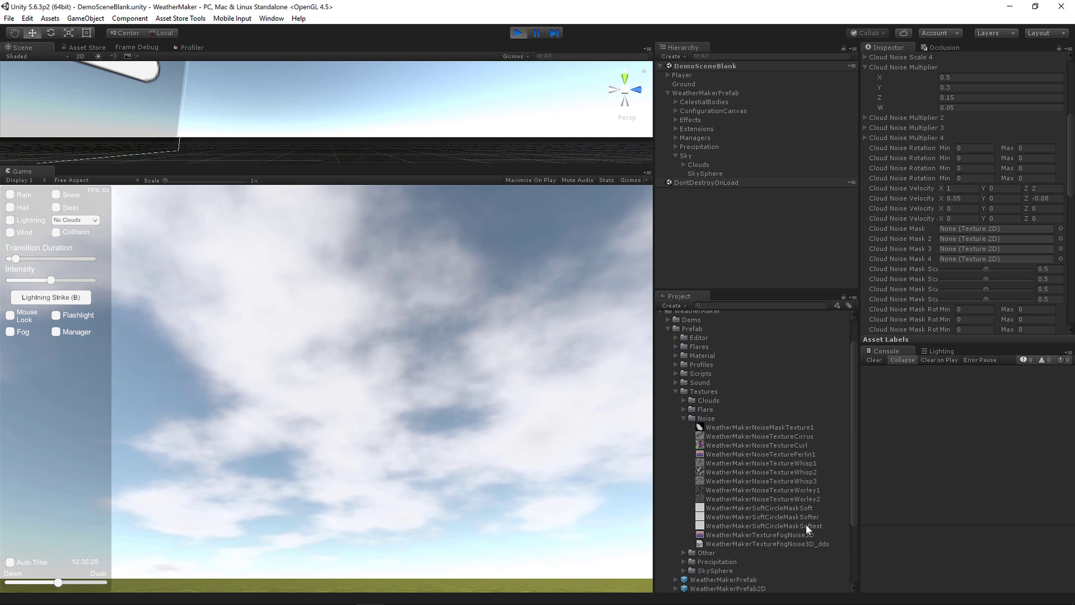
pyautogui.moveTo(759, 425); pyautogui.dragTo(975, 231)
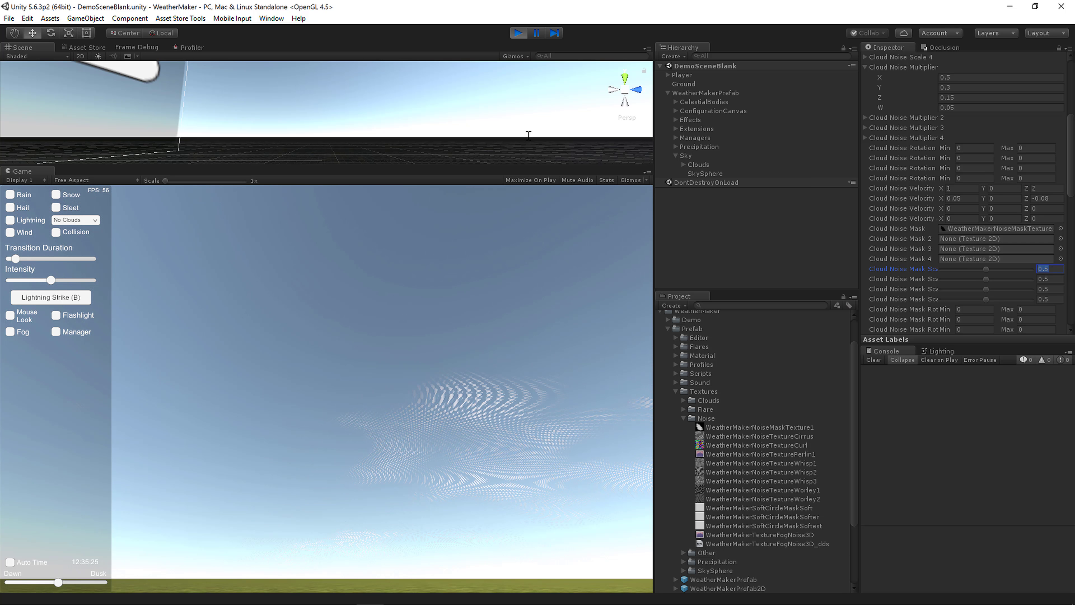
# - Try 0.01, 0.001 and 0.0001 as the first Cloud Noise Mask Scale, looking around the sky after each value
pyautogui.press('BackSpace')
pyautogui.write('01')
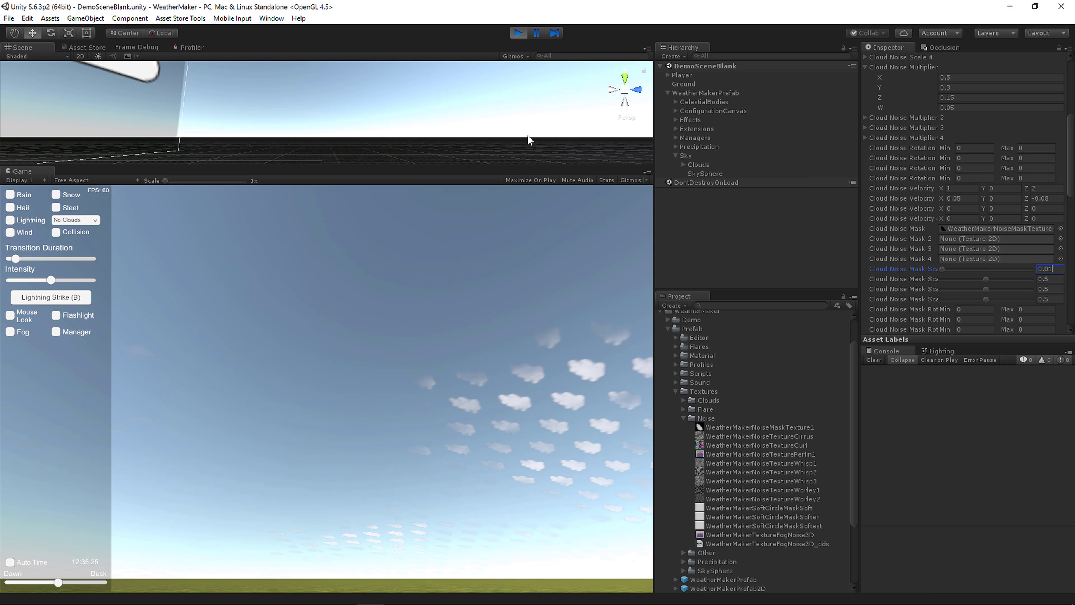
pyautogui.moveTo(419, 423); pyautogui.dragTo(470, 427, button='right')
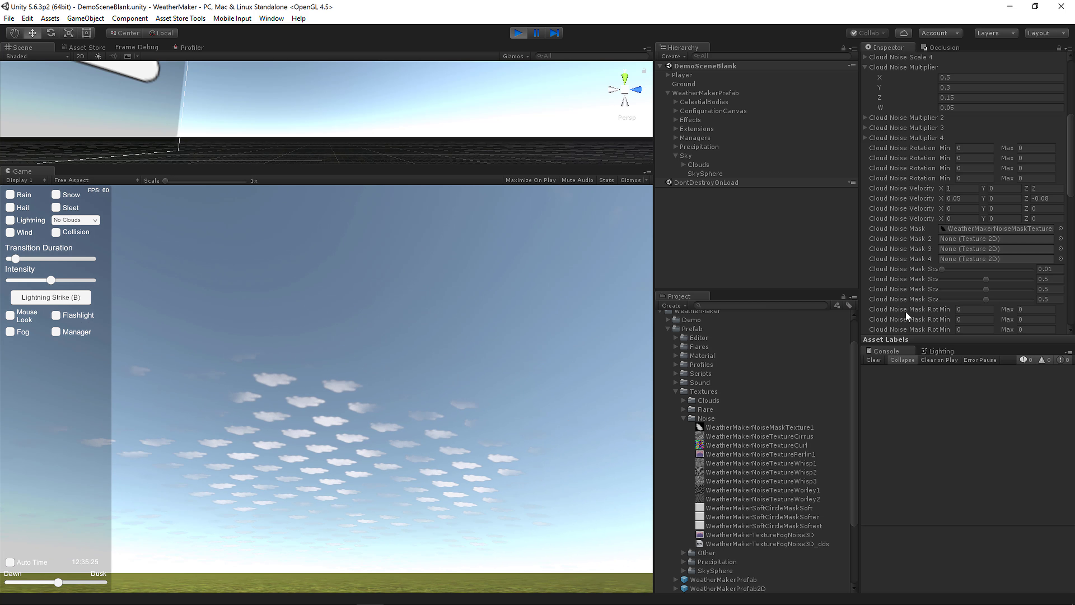
pyautogui.click(1051, 269)
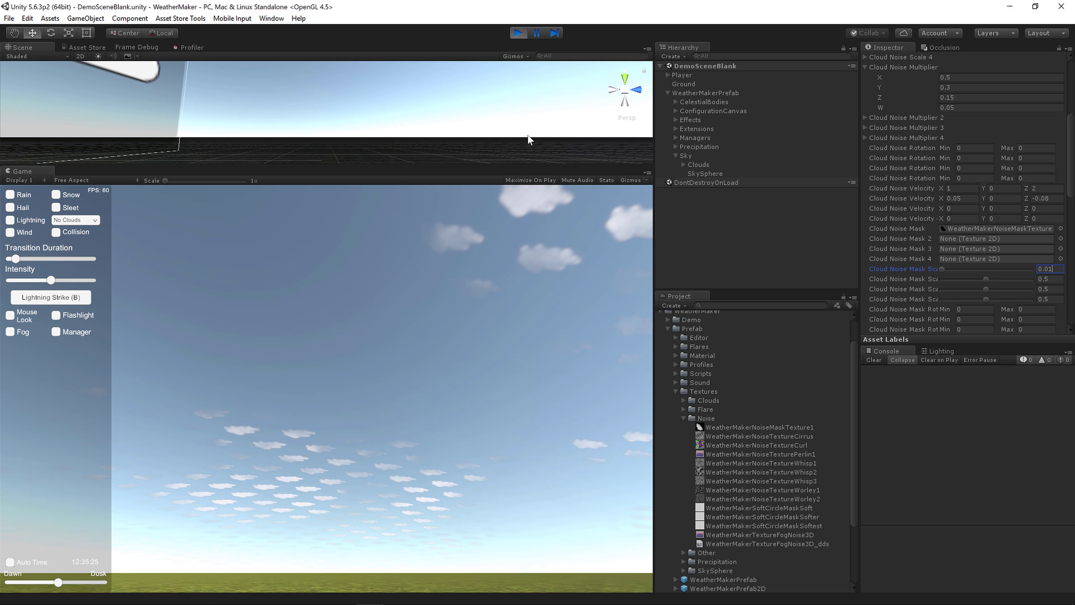
pyautogui.write('0.001')
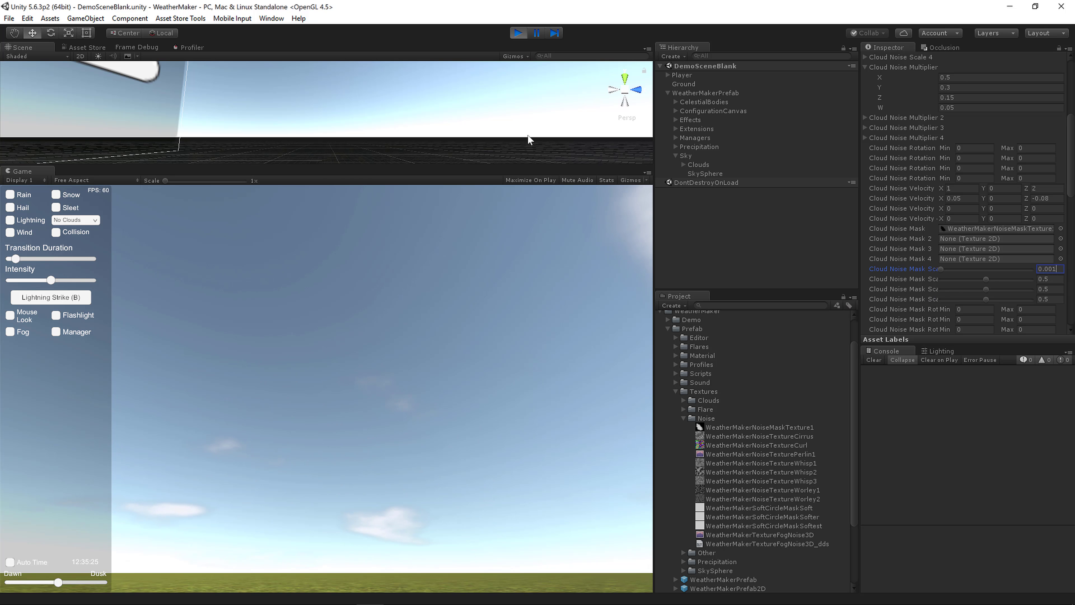
pyautogui.moveTo(430, 483); pyautogui.dragTo(517, 467, button='right')
pyautogui.click(1049, 269)
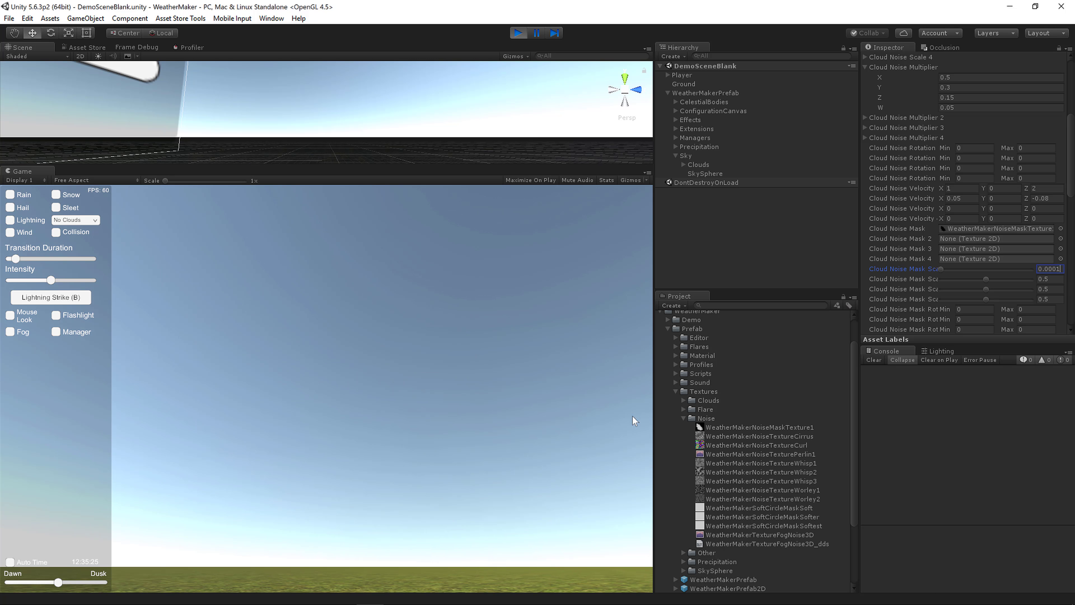
pyautogui.moveTo(515, 500); pyautogui.dragTo(336, 495, button='right')
# - Set the first Cloud Noise Mask Velocity to 2 on X and 2 on Z, and look around the sky
pyautogui.scroll(-4, 1000, 276)
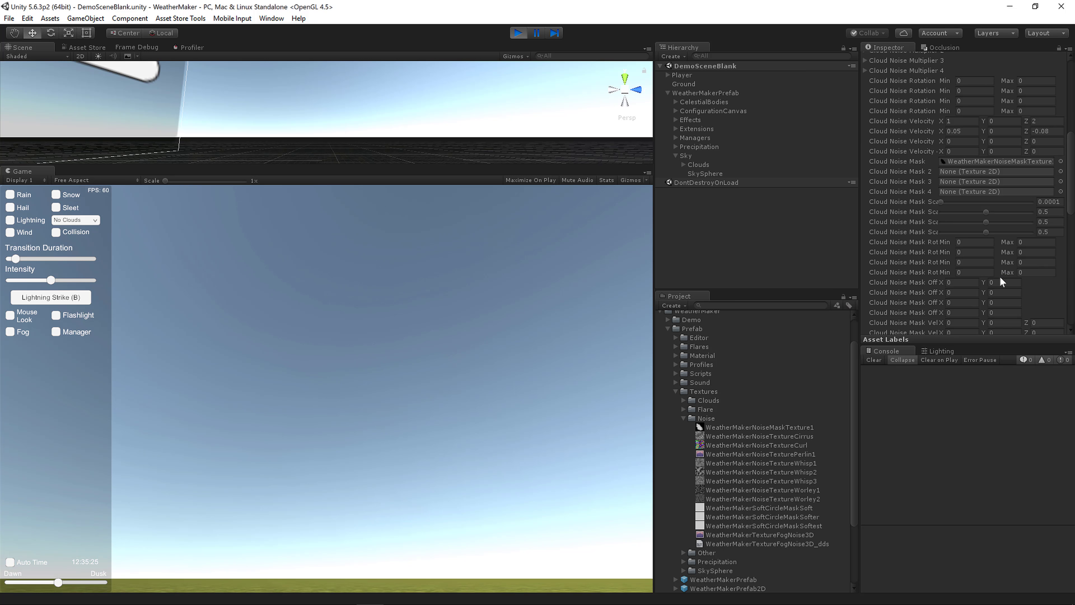
pyautogui.scroll(-2, 999, 275)
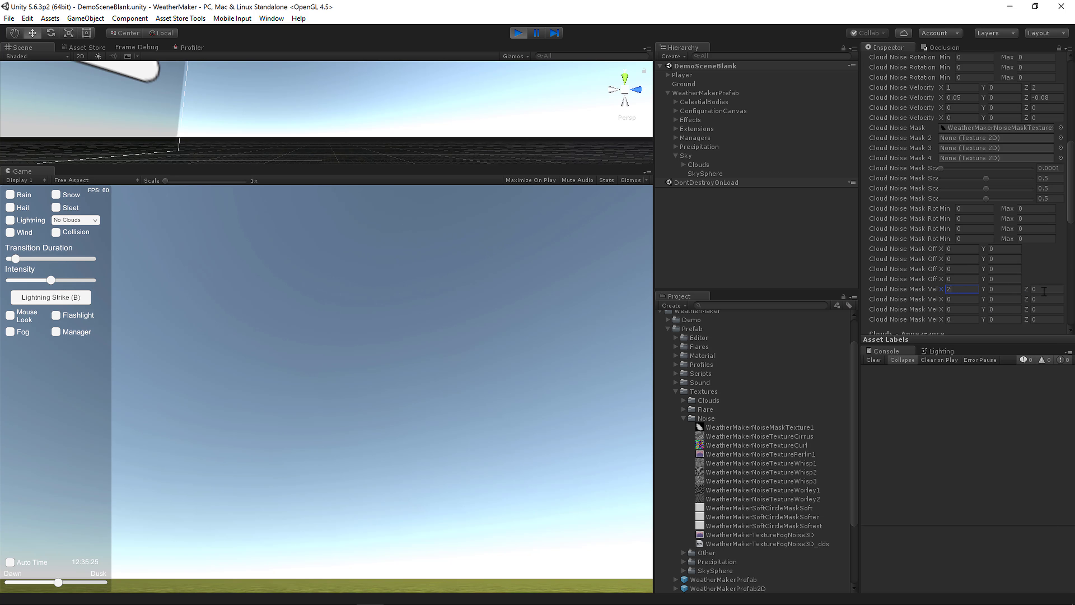
pyautogui.moveTo(411, 450); pyautogui.dragTo(548, 450, button='right')
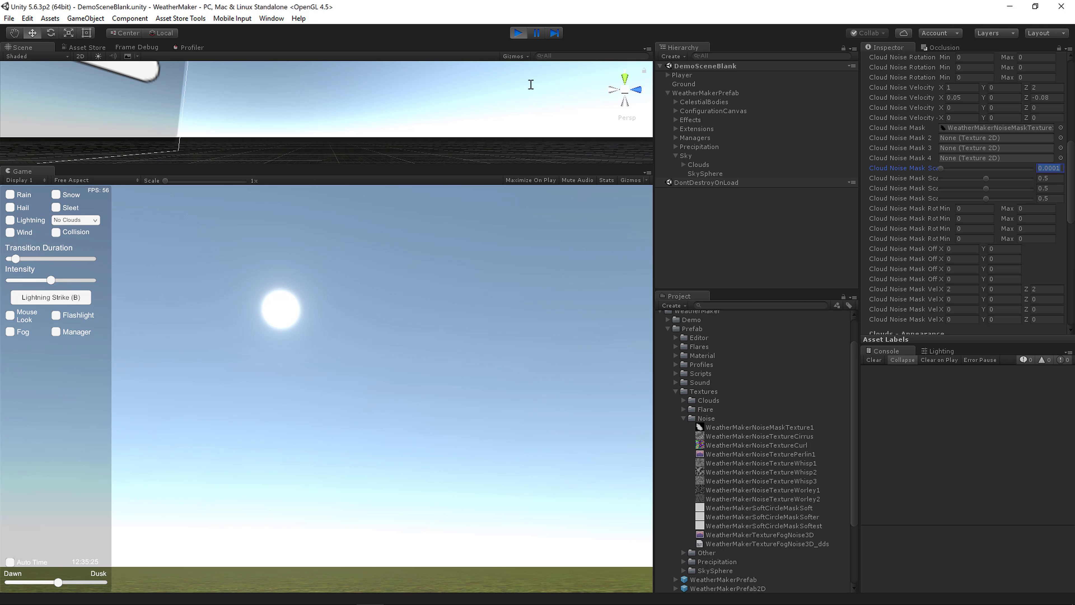
# - Set the first Cloud Noise Mask Scale to 0.0005 and look around at the masked clouds
pyautogui.write('0.0001')
pyautogui.press('BackSpace')
pyautogui.write('5')
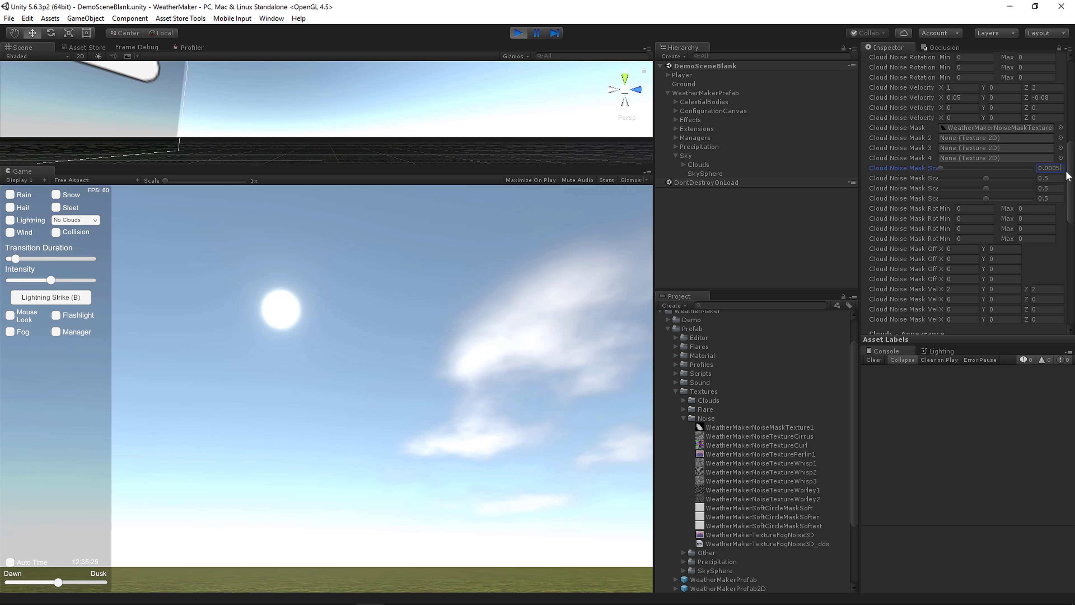
pyautogui.press('Return')
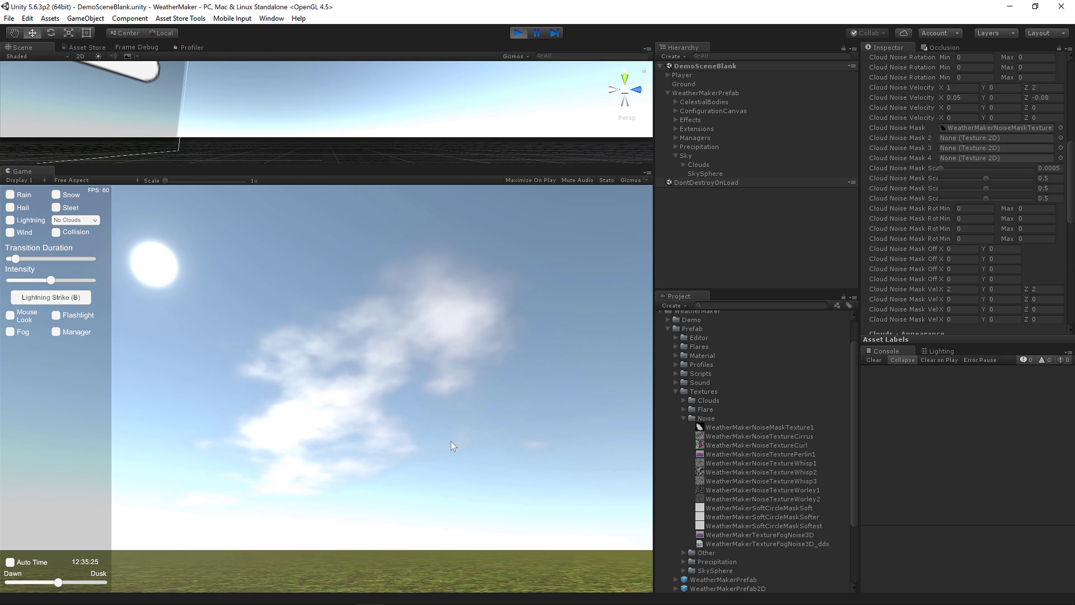
pyautogui.moveTo(451, 441); pyautogui.dragTo(552, 441, button='right')
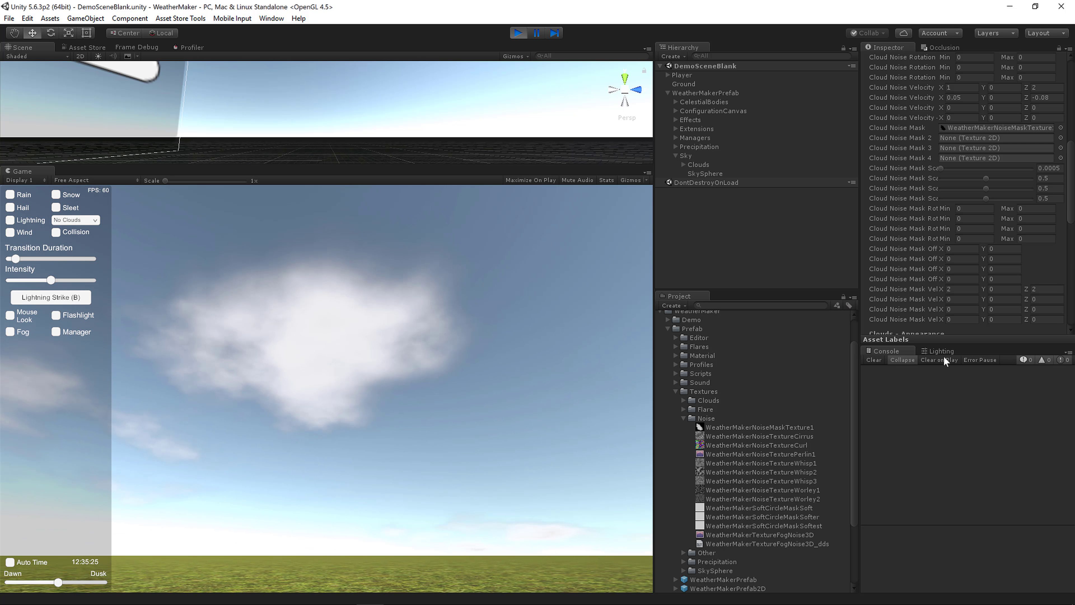
# - Try faster first Cloud Noise Mask Velocity values, 5 and 55 on X and 55 on Z, and watch the clouds
pyautogui.click(969, 290)
pyautogui.write('5')
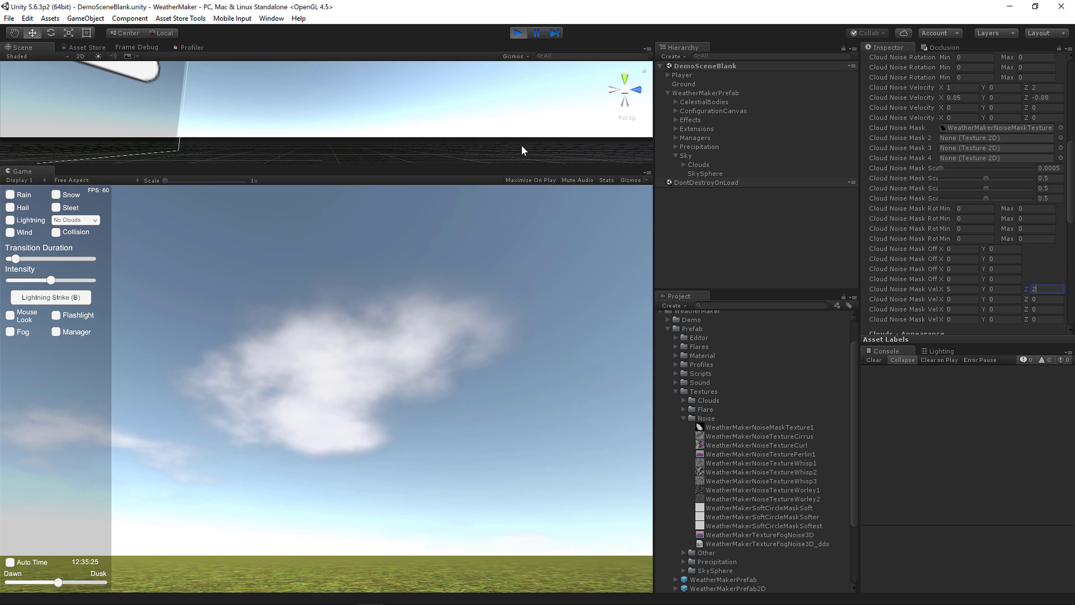
pyautogui.click(1046, 289)
pyautogui.write('55')
pyautogui.click(963, 290)
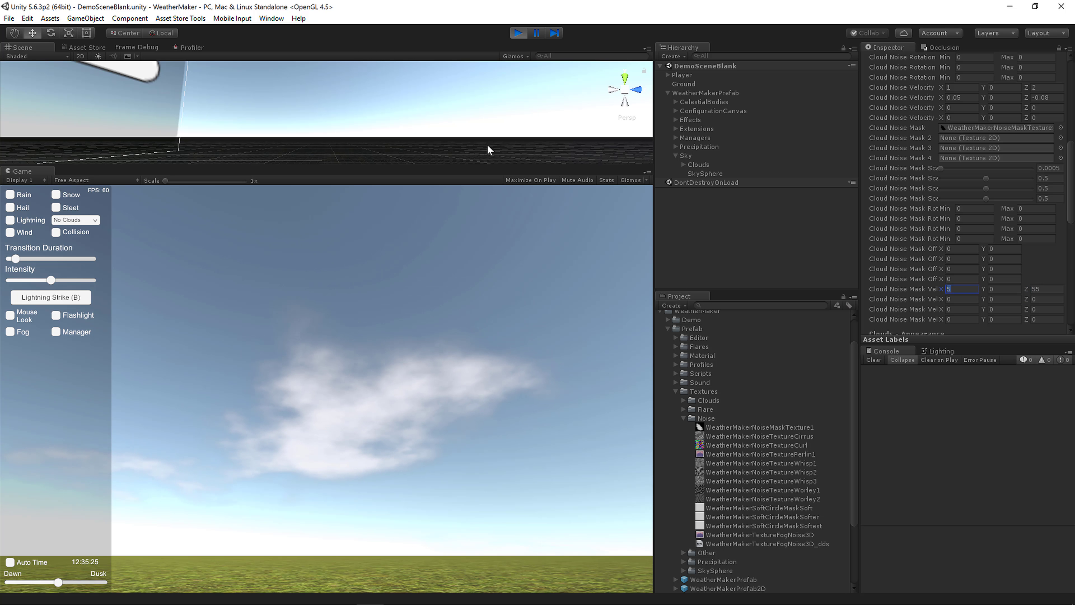
pyautogui.write('55')
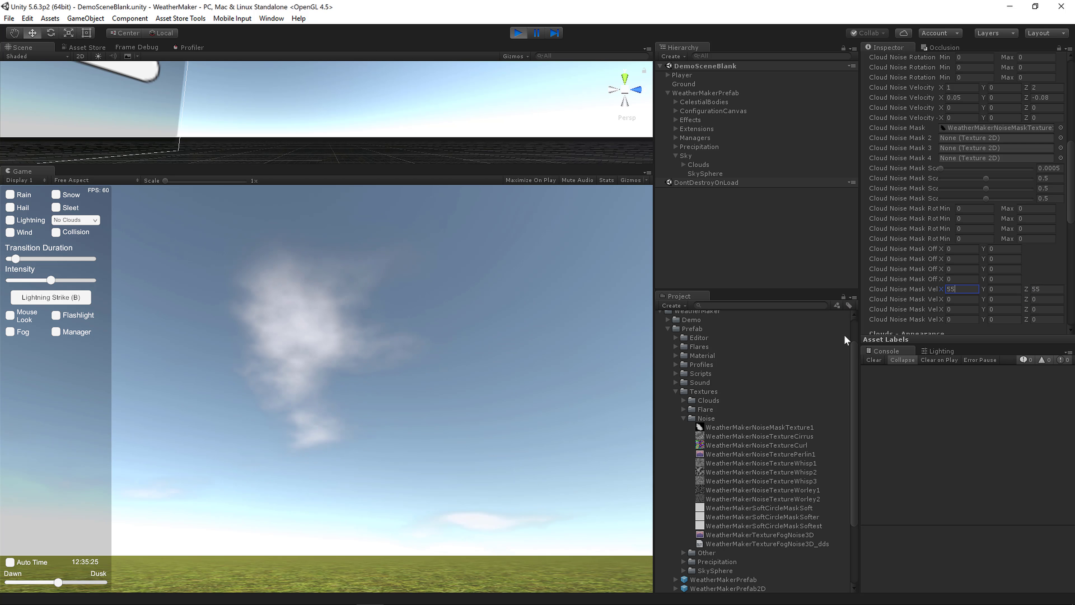
pyautogui.moveTo(470, 467); pyautogui.dragTo(371, 463, button='right')
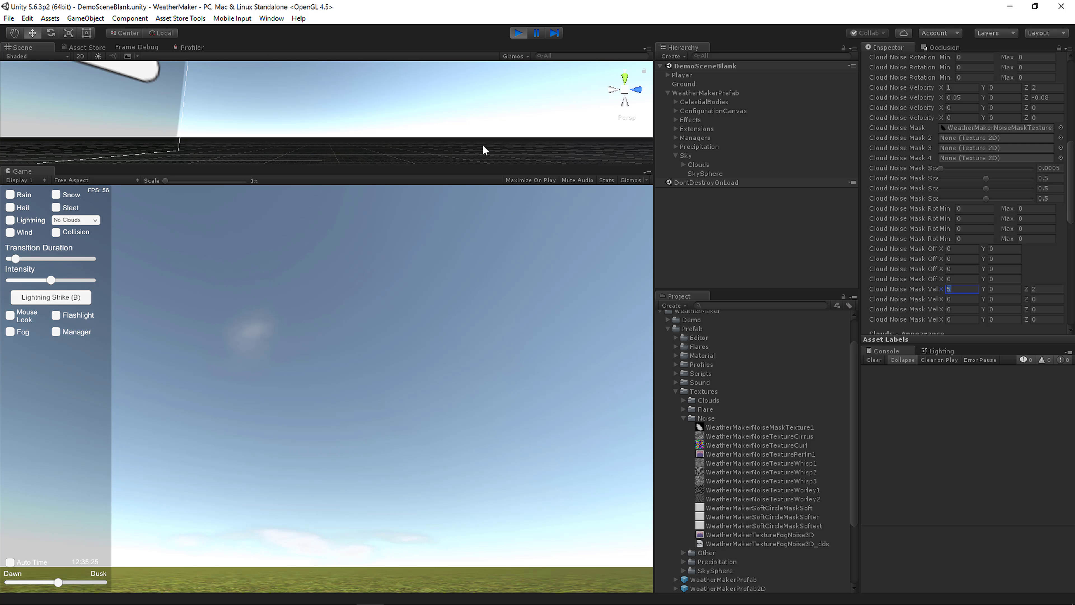
# - Reset the first Cloud Noise Mask Velocity to 0 on X and Z, and look around the sky
pyautogui.click(518, 466)
pyautogui.press('m')
pyautogui.press('m')
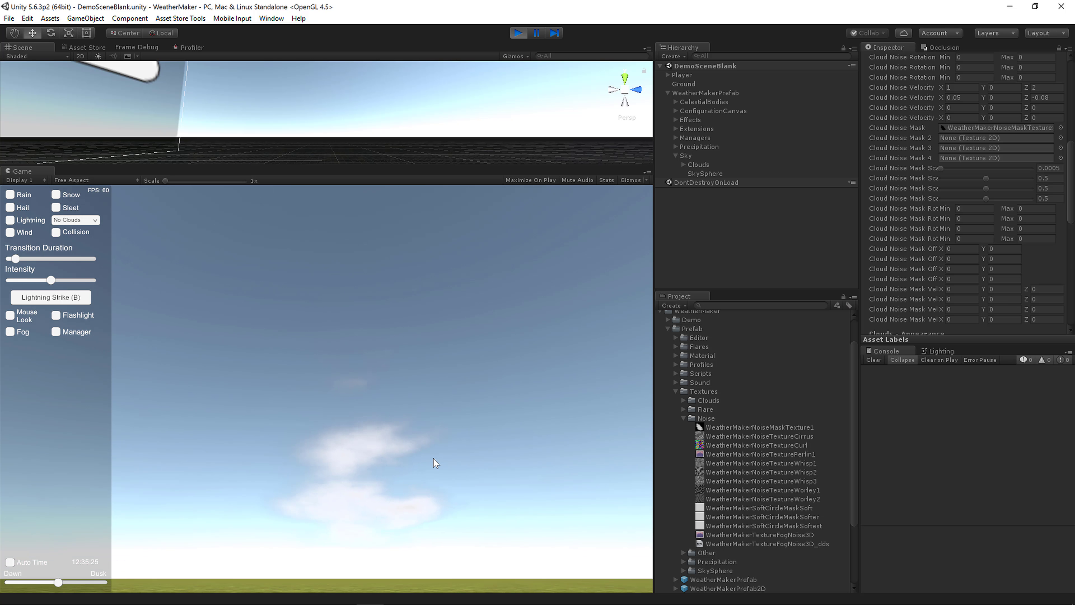
# - Try 1 on X and Y, and 0.1 on X with 0.2 on Y, as the first Cloud Noise Mask Offset, and reset it to 0
pyautogui.click(962, 249)
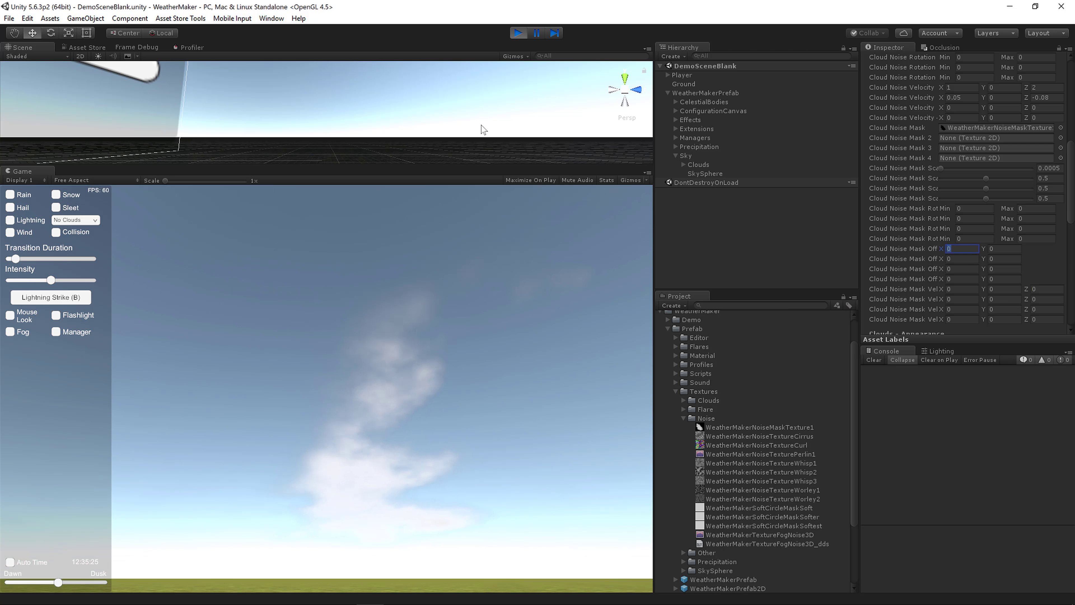
pyautogui.write('1')
pyautogui.press('Tab')
pyautogui.write('1')
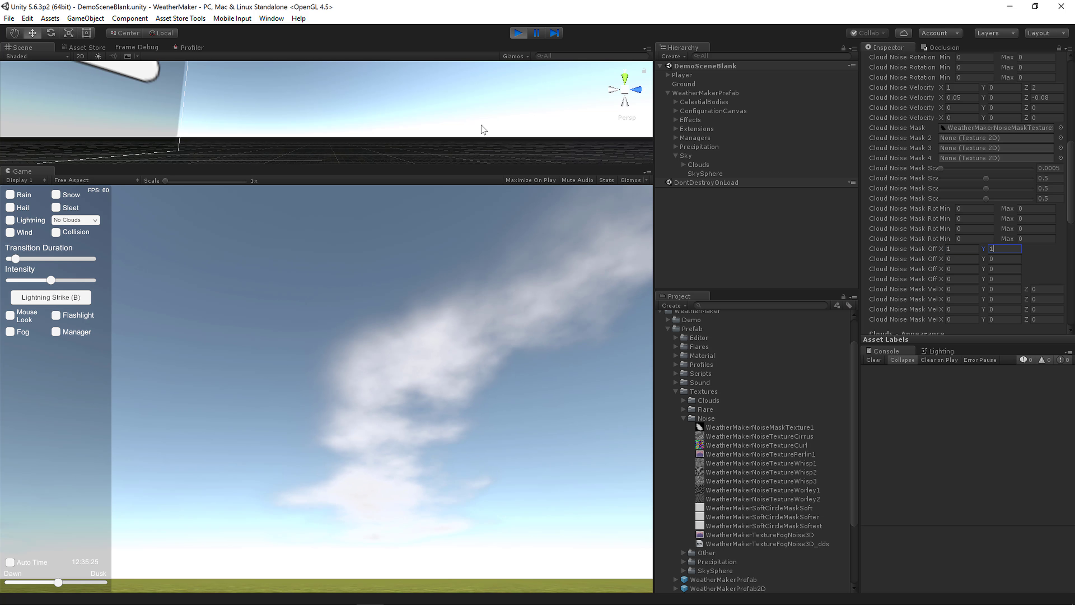
pyautogui.hotkey('shift', 'Tab')
pyautogui.write('0.1')
pyautogui.press('Tab')
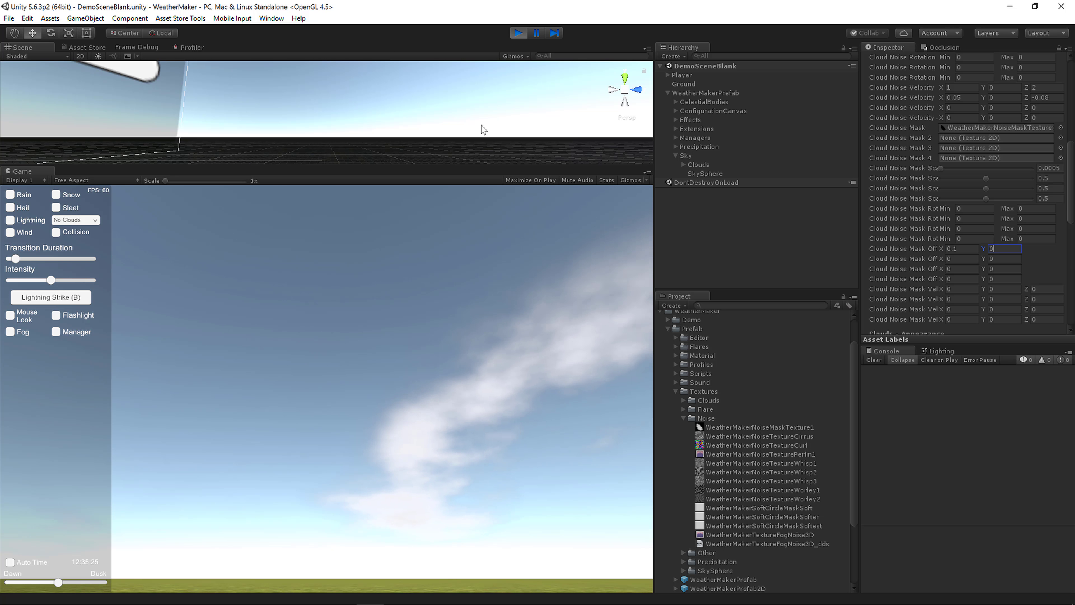
pyautogui.write('0.2')
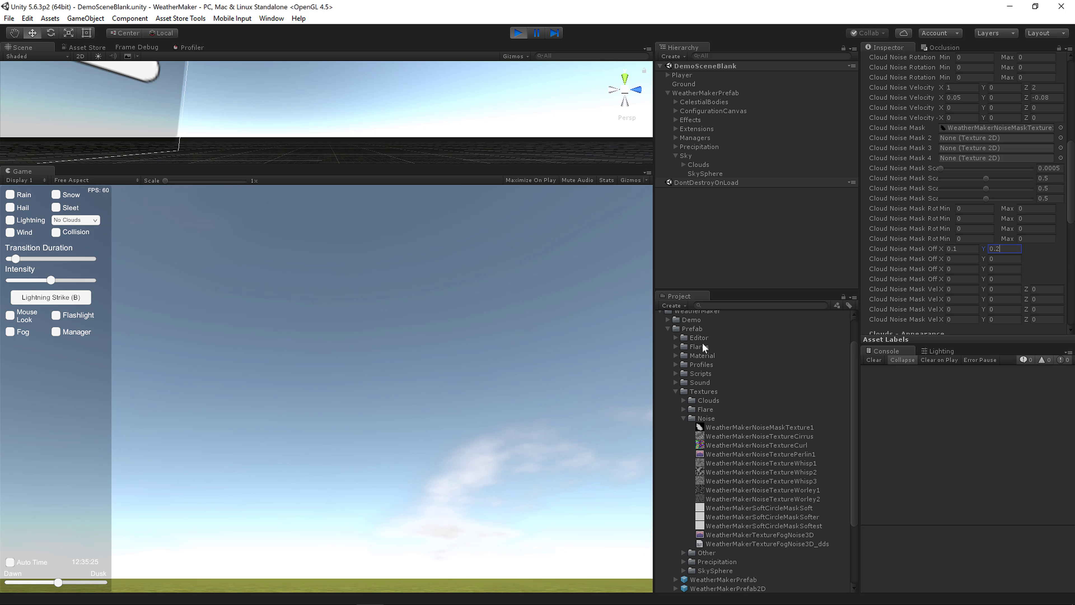
pyautogui.moveTo(449, 430)
pyautogui.mouseDown(button='right')
pyautogui.moveTo(468, 433)
pyautogui.moveTo(446, 432)
pyautogui.mouseUp(button='right')
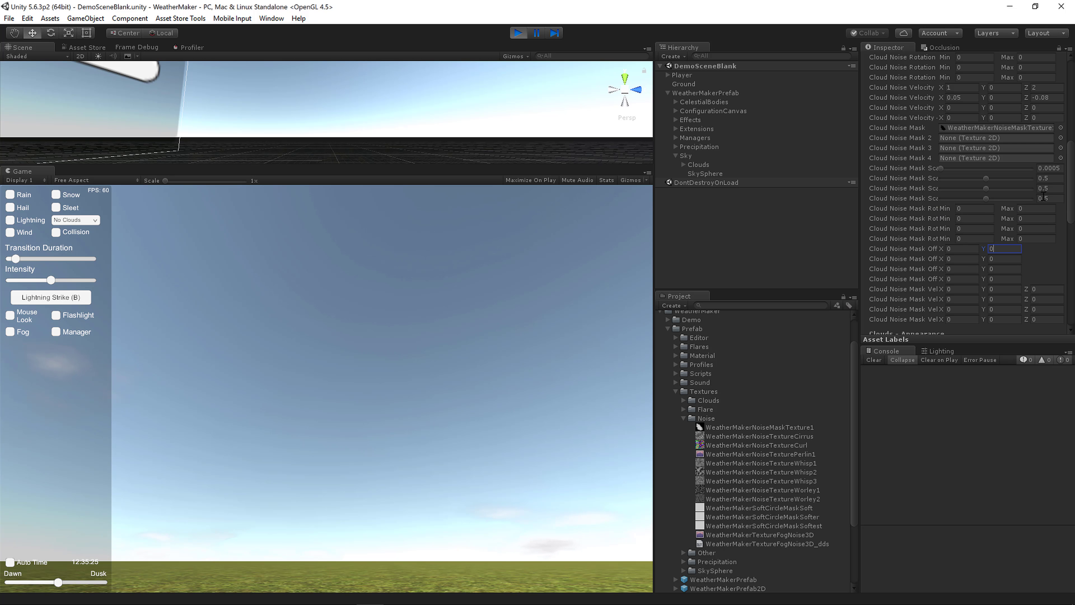
# - Try 0.001 as the first Cloud Noise Mask Scale, settle on 0.005, and look around at the clouds
pyautogui.click(1056, 168)
pyautogui.press('BackSpace')
pyautogui.press('BackSpace')
pyautogui.write('1')
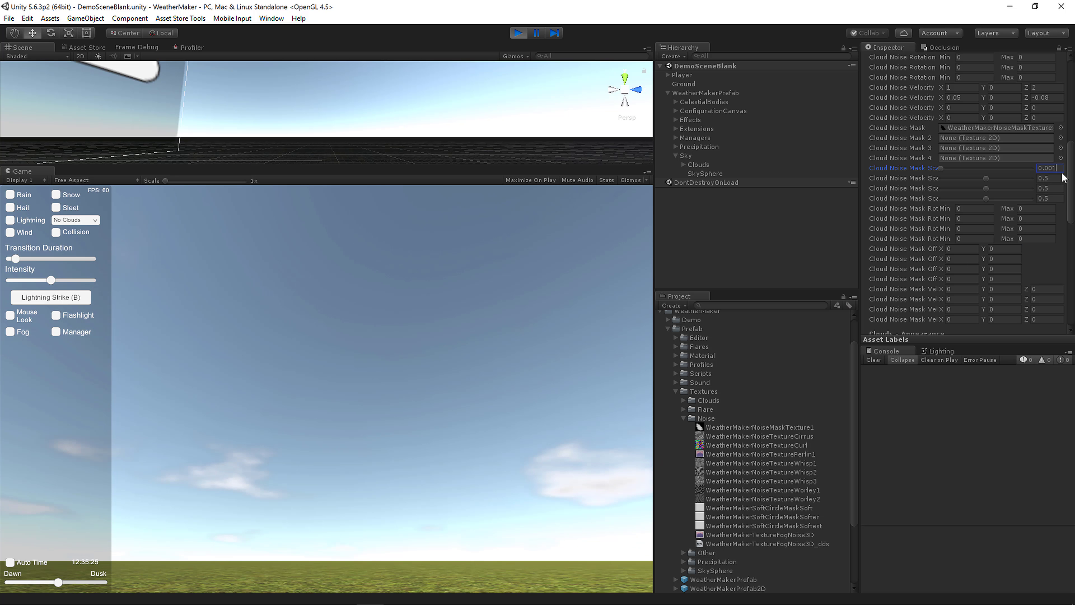
pyautogui.press('BackSpace')
pyautogui.write('5')
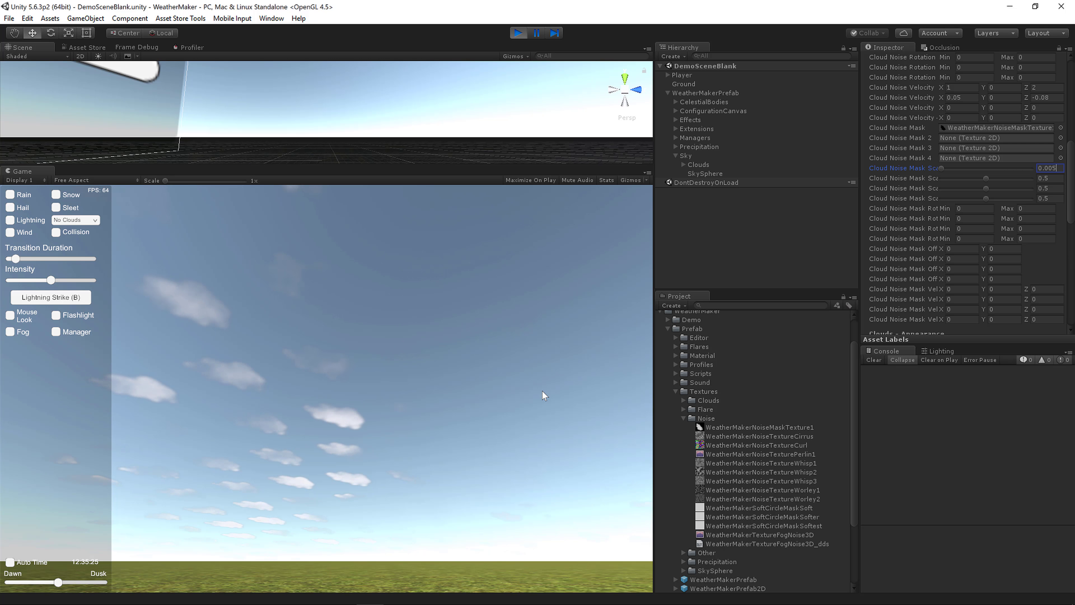
pyautogui.moveTo(542, 398); pyautogui.dragTo(487, 410, button='right')
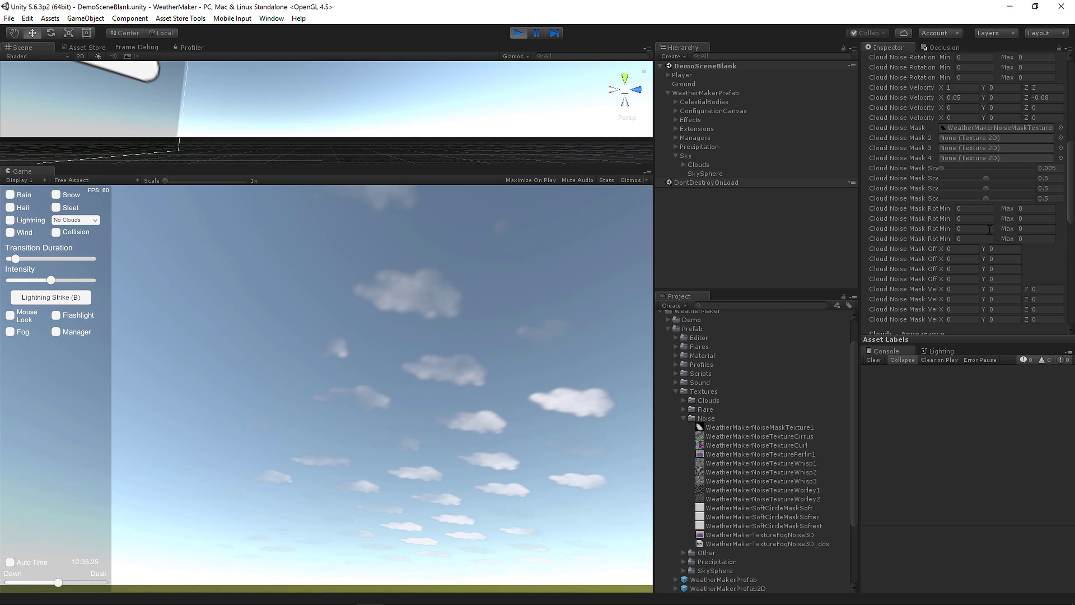
# - Set the first Cloud Noise Mask Rotation to Min 45 and Max 45, and gradually raise the Max to about 104
pyautogui.click(975, 209)
pyautogui.write('45')
pyautogui.press('Tab')
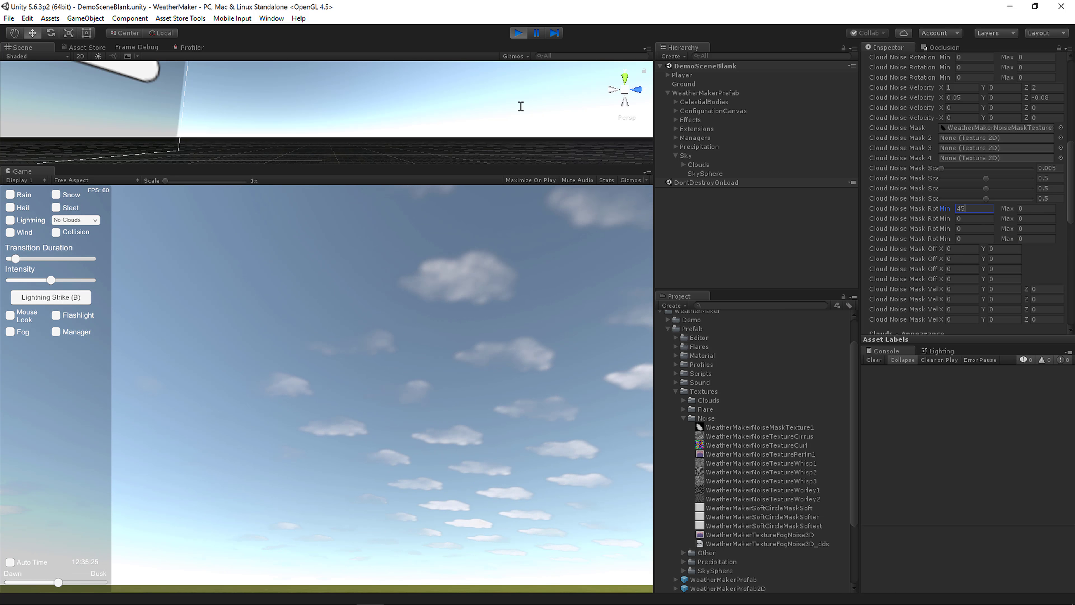
pyautogui.write('45')
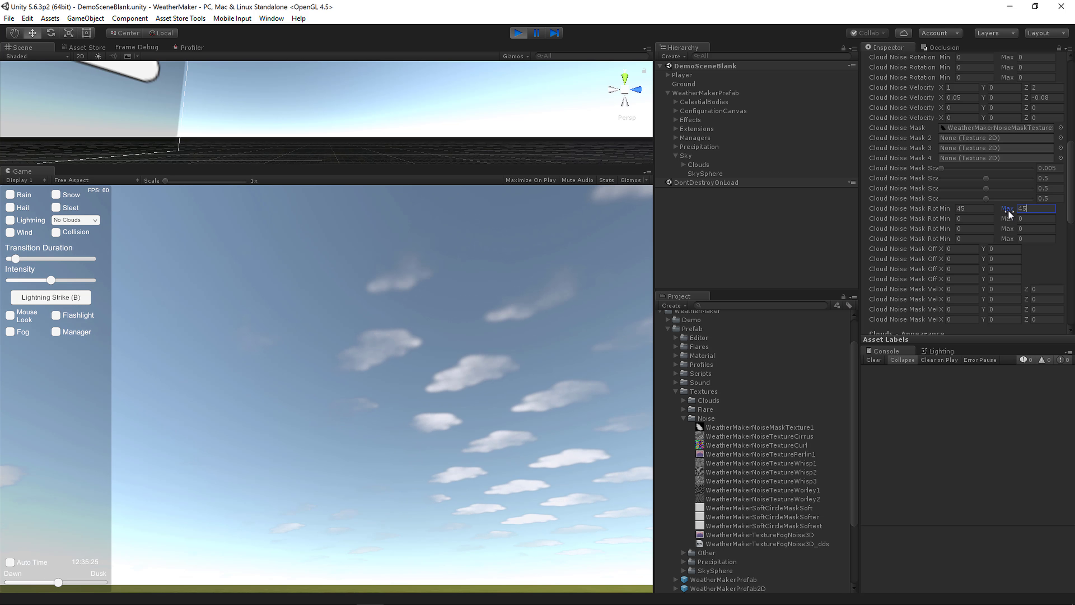
pyautogui.moveTo(1006, 211); pyautogui.dragTo(1017, 208)
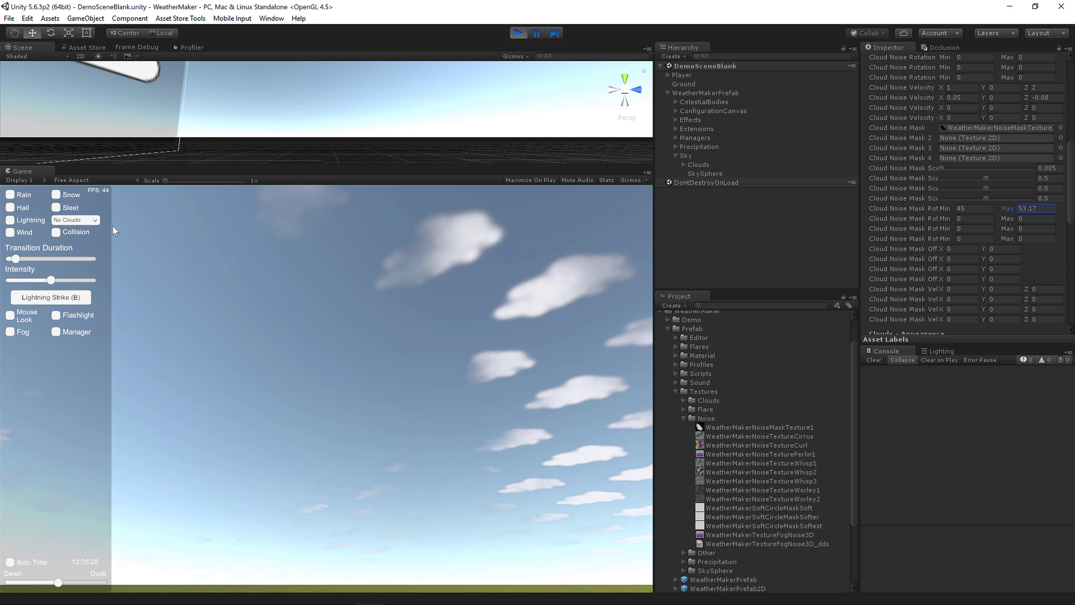
pyautogui.moveTo(237, 234); pyautogui.dragTo(1026, 290)
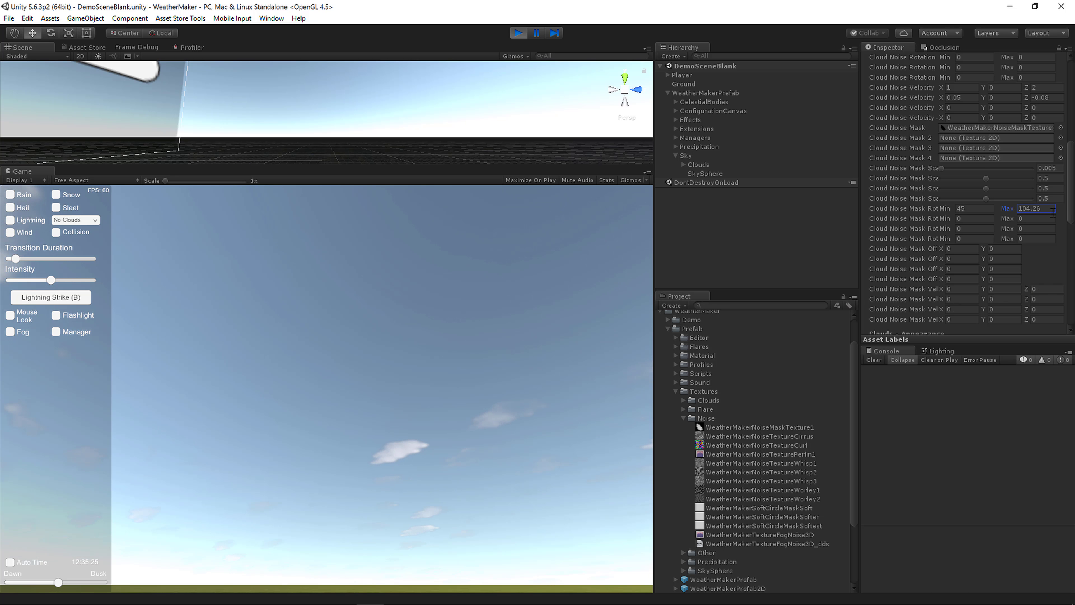
# - Reset both the Min and Max of the first Cloud Noise Mask Rotation to 0 and look around the sky
pyautogui.hotkey('shift', 'Tab')
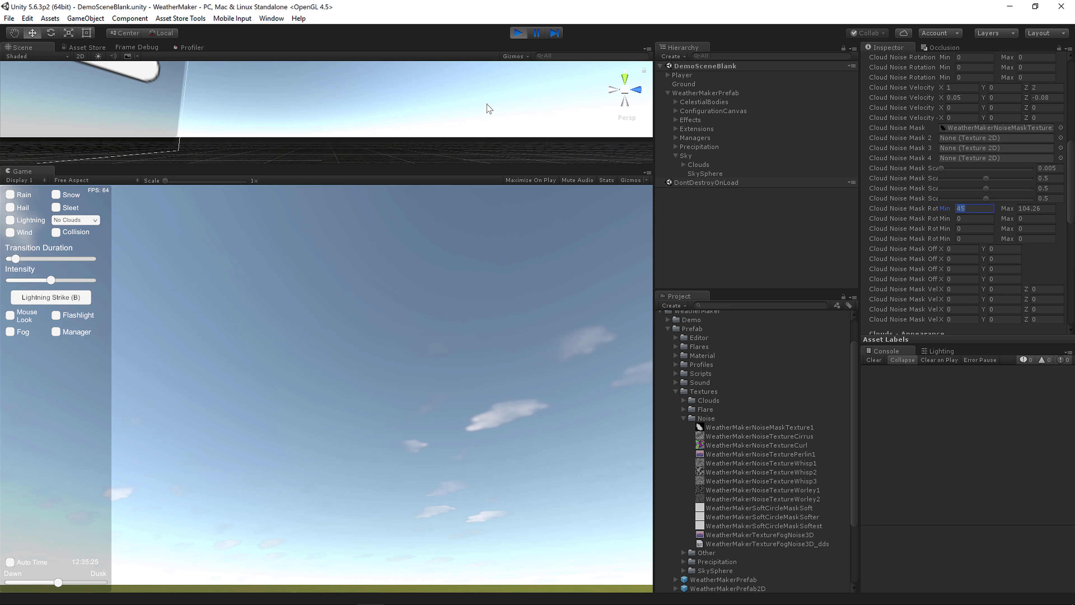
pyautogui.write('0')
pyautogui.press('Tab')
pyautogui.write('0')
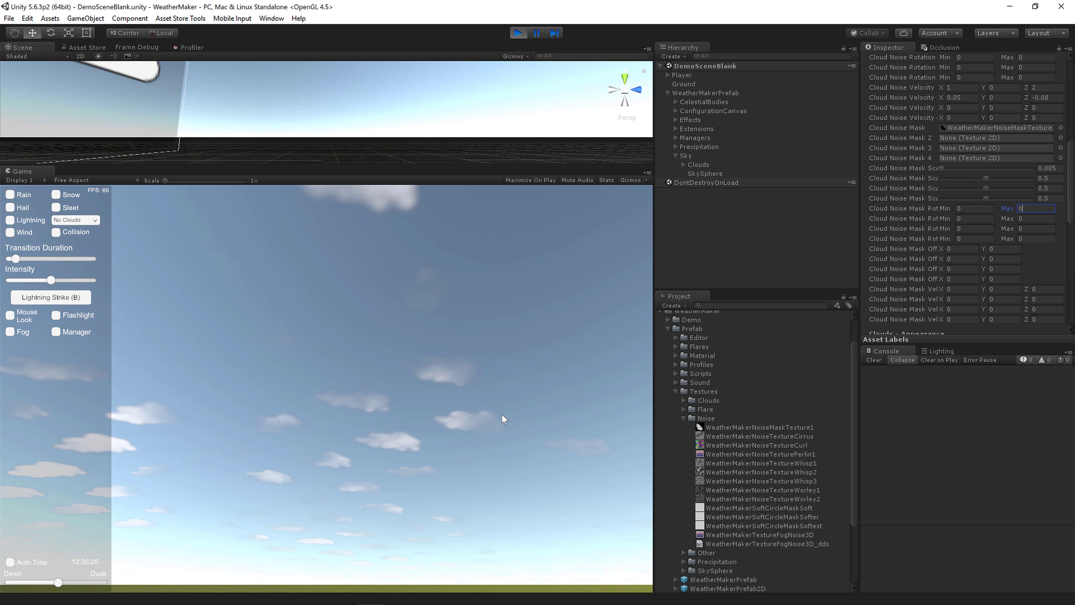
pyautogui.click(250, 216)
pyautogui.press('m')
pyautogui.press('m')
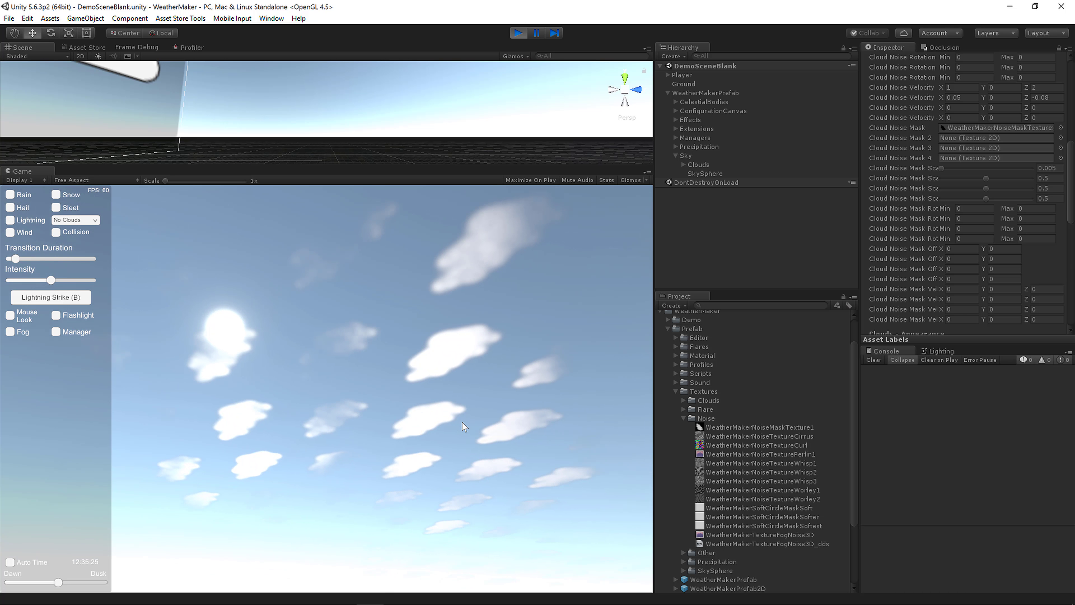
# - Try 0.0005 as the first Cloud Noise Mask Scale, settle on 0.00025, and look around at the clouds
pyautogui.click(1052, 168)
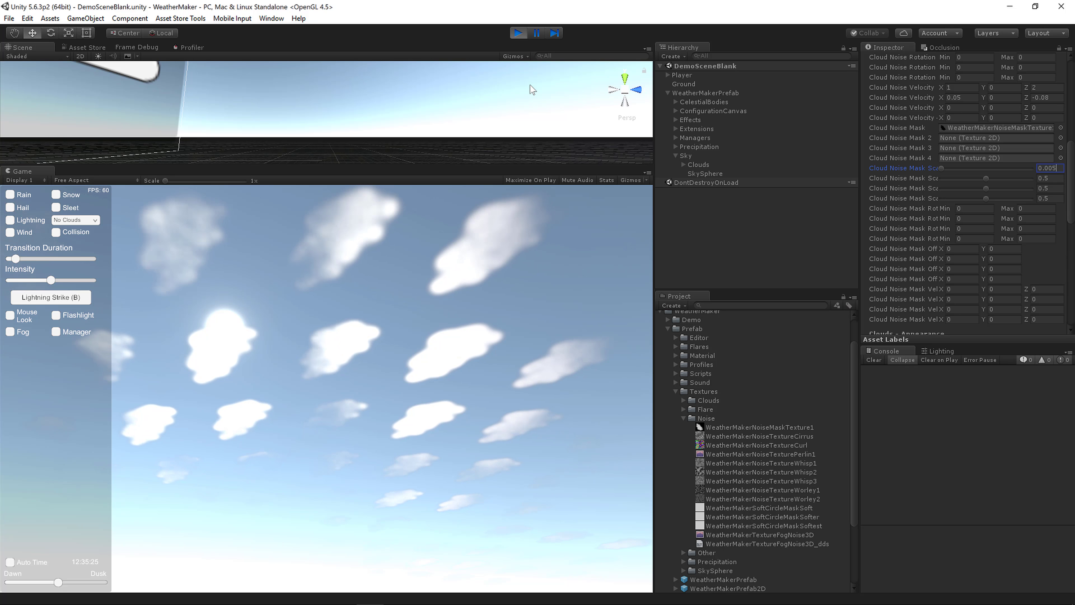
pyautogui.press('BackSpace')
pyautogui.write('05')
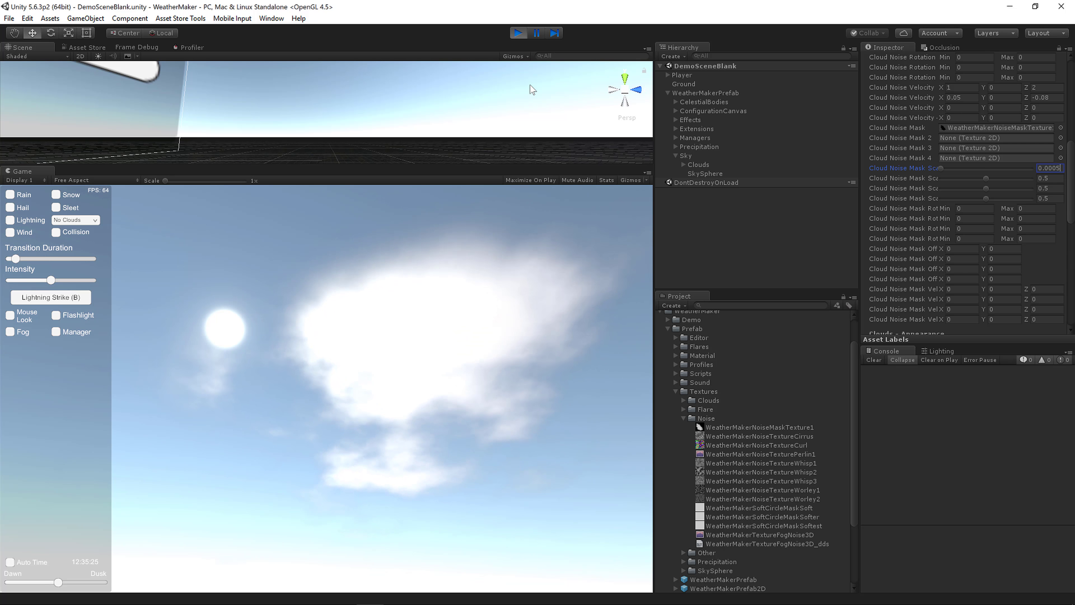
pyautogui.press('BackSpace')
pyautogui.write('2')
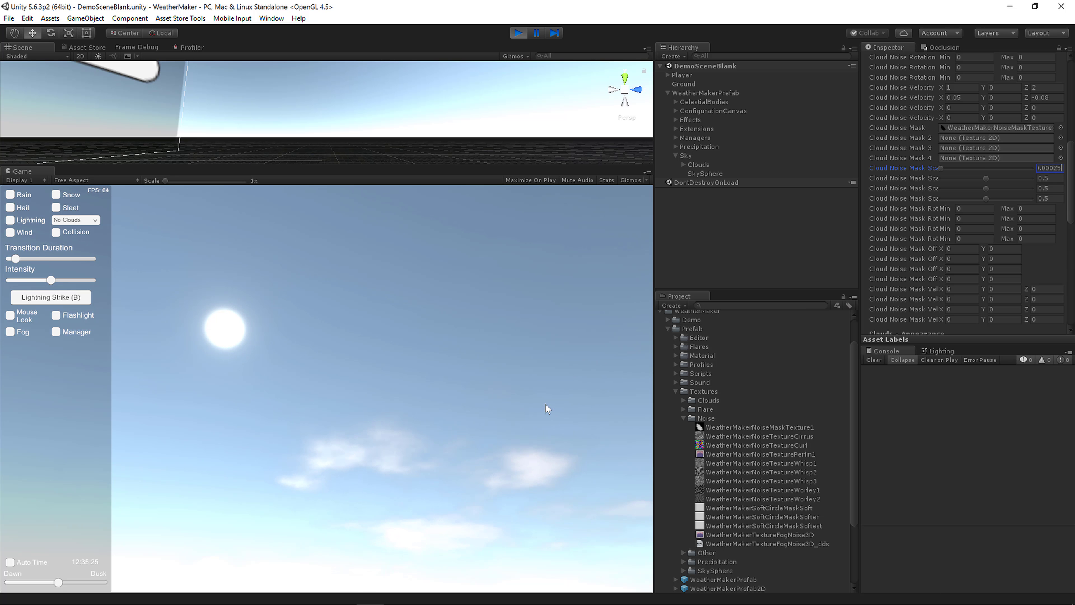
pyautogui.moveTo(480, 403); pyautogui.dragTo(513, 404, button='right')
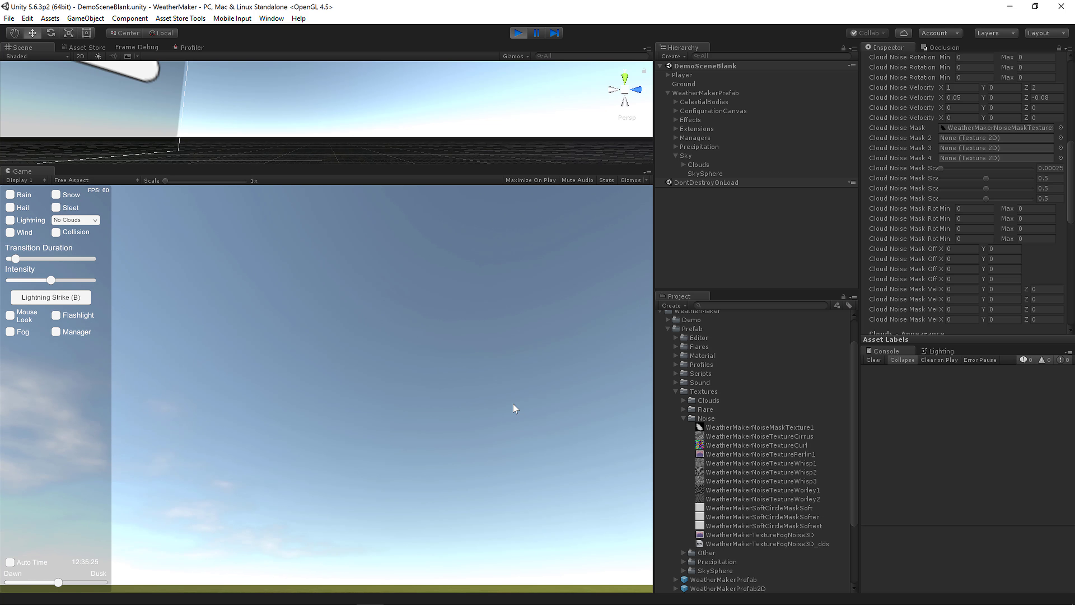
# - Remove the texture from the first Cloud Noise Mask by choosing None
pyautogui.click(1061, 128)
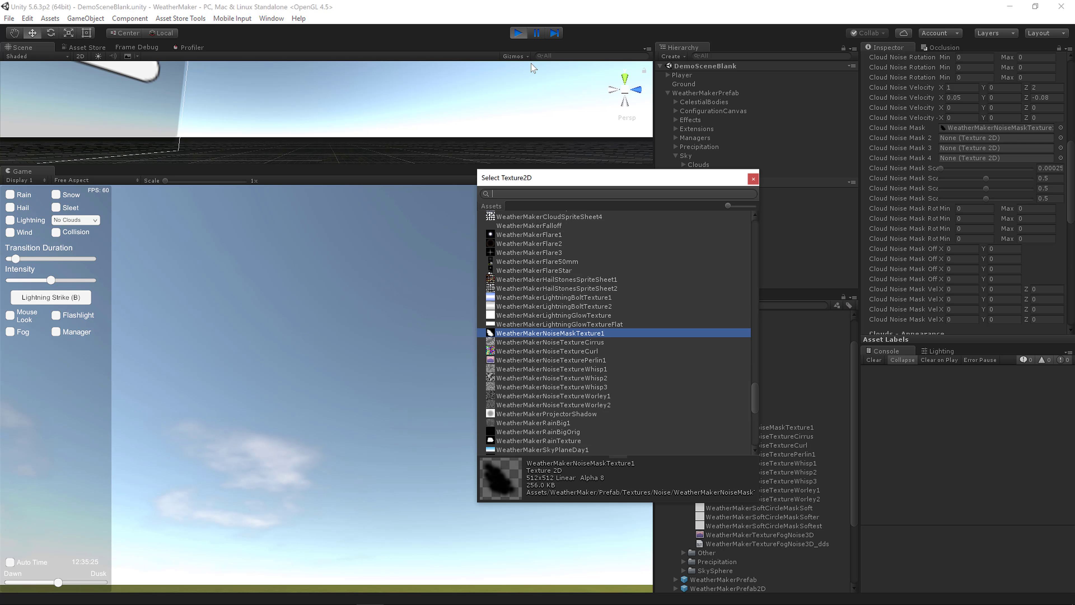
pyautogui.scroll(10, 557, 288)
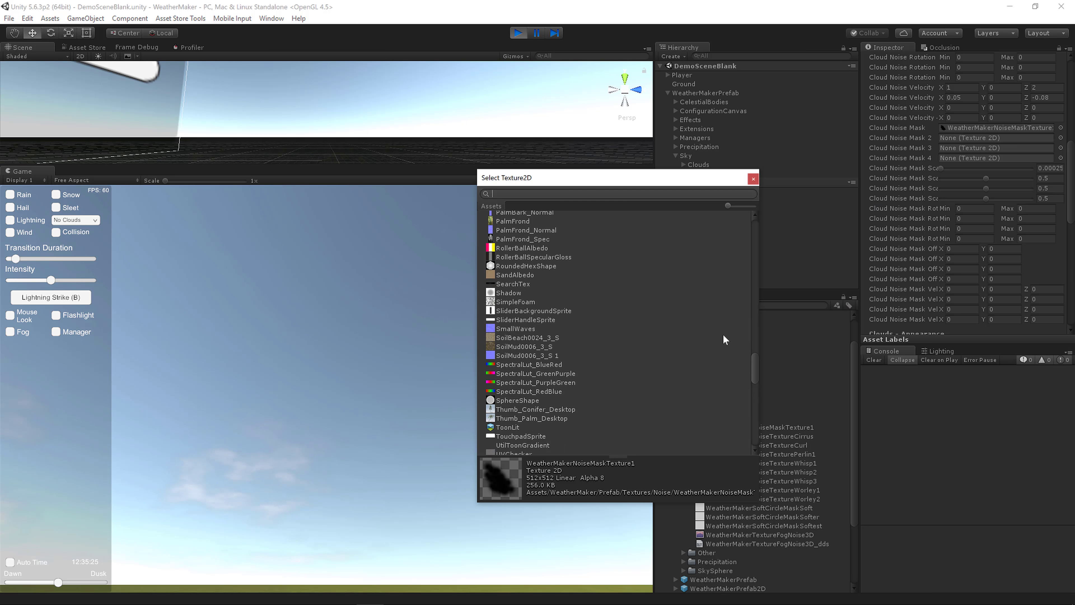
pyautogui.write('none')
pyautogui.doubleClick(514, 217)
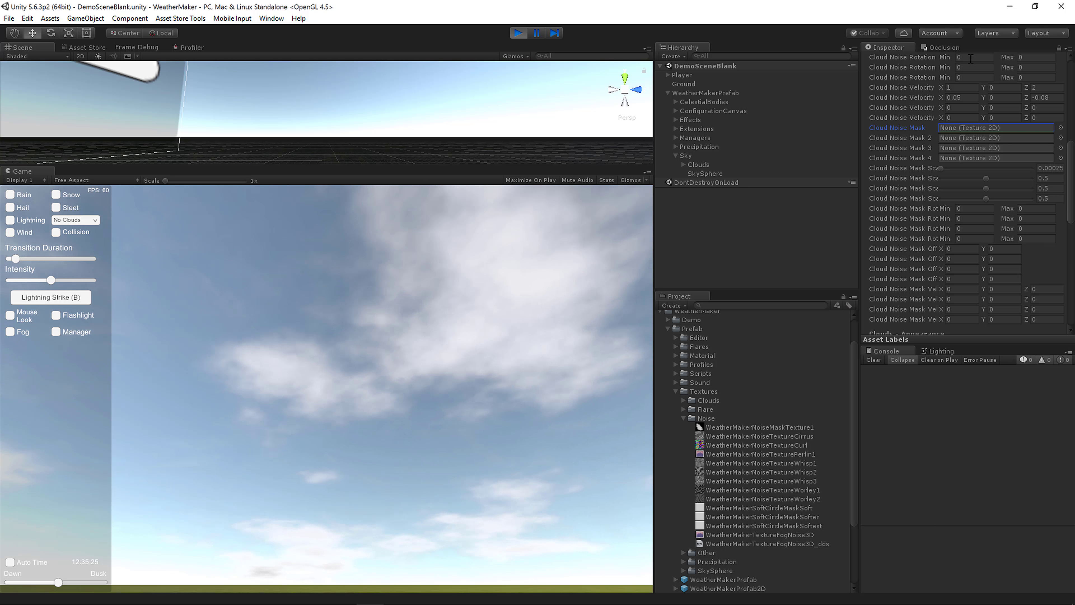
# - Collapse the expanded Cloud Noise Scale and Cloud Noise Multiplier groups, and bring up the Clouds - Appearance settings
pyautogui.scroll(15, 910, 191)
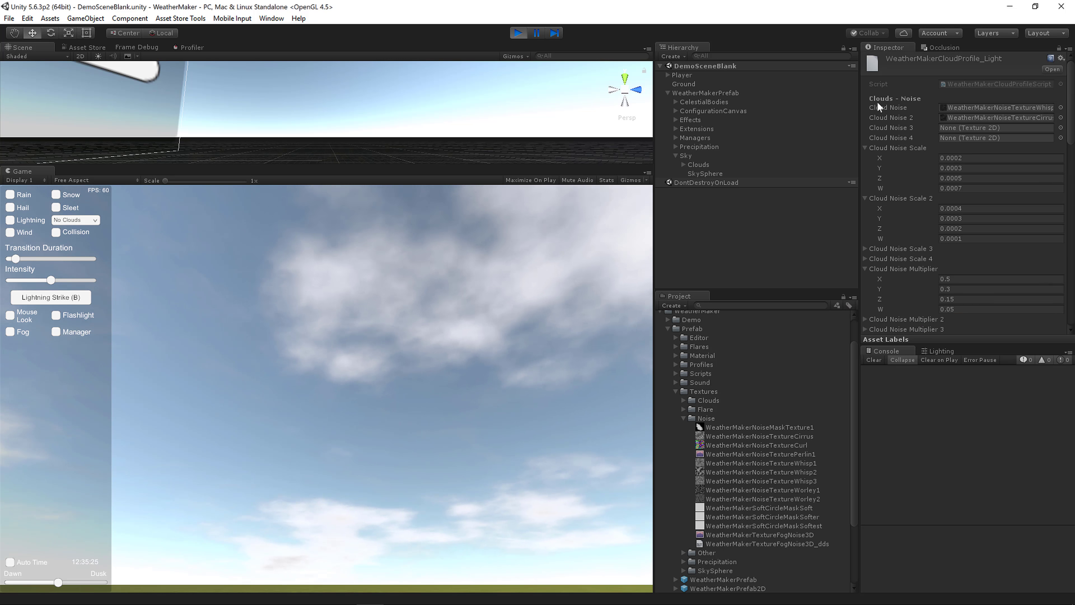
pyautogui.click(865, 147)
pyautogui.click(864, 158)
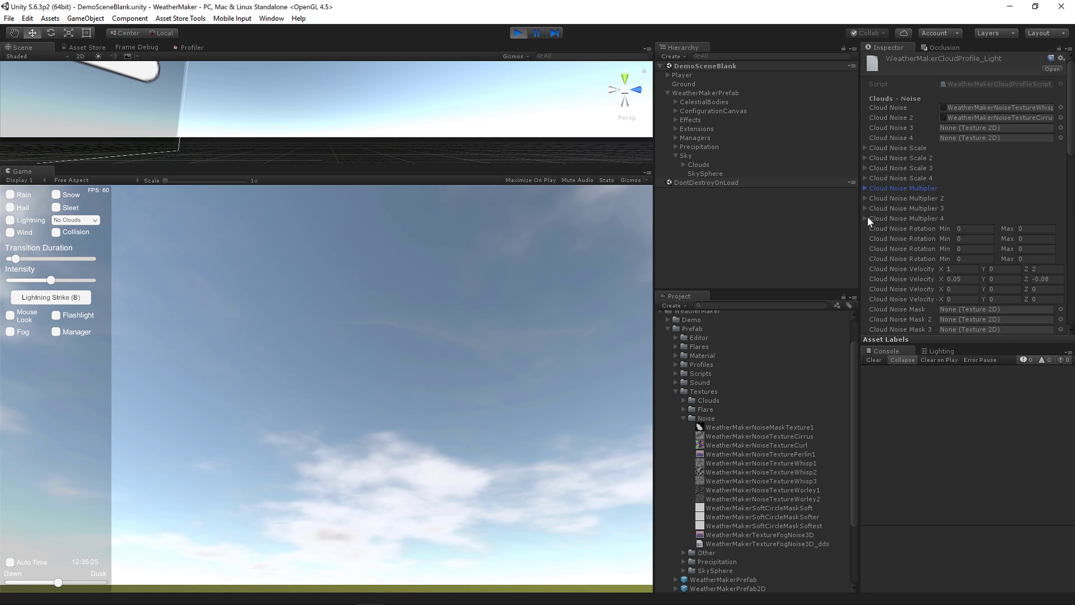
pyautogui.scroll(-15, 906, 200)
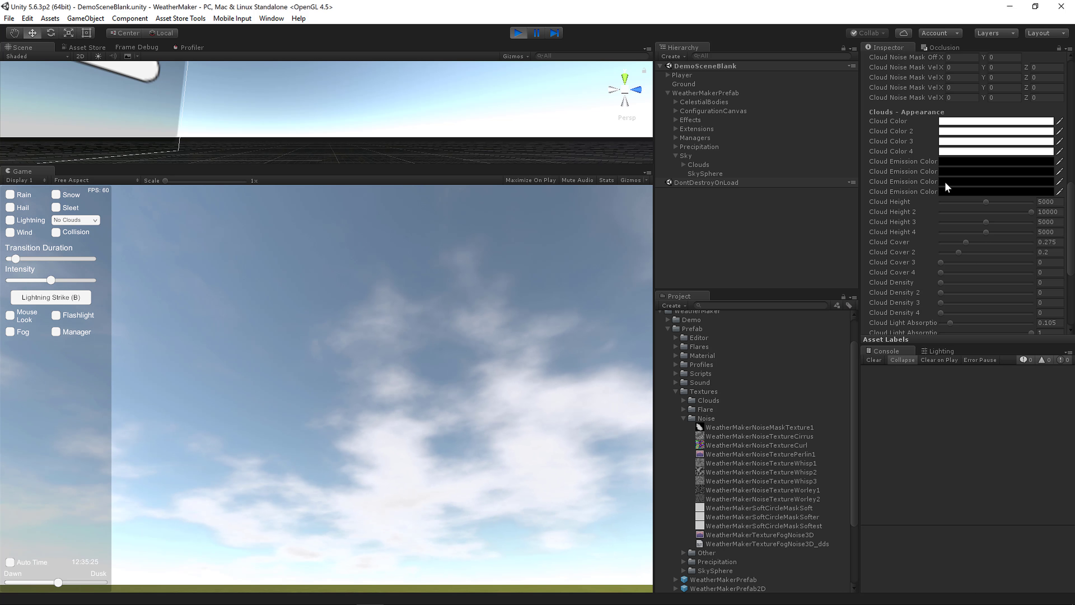
pyautogui.moveTo(449, 370); pyautogui.dragTo(462, 377, button='right')
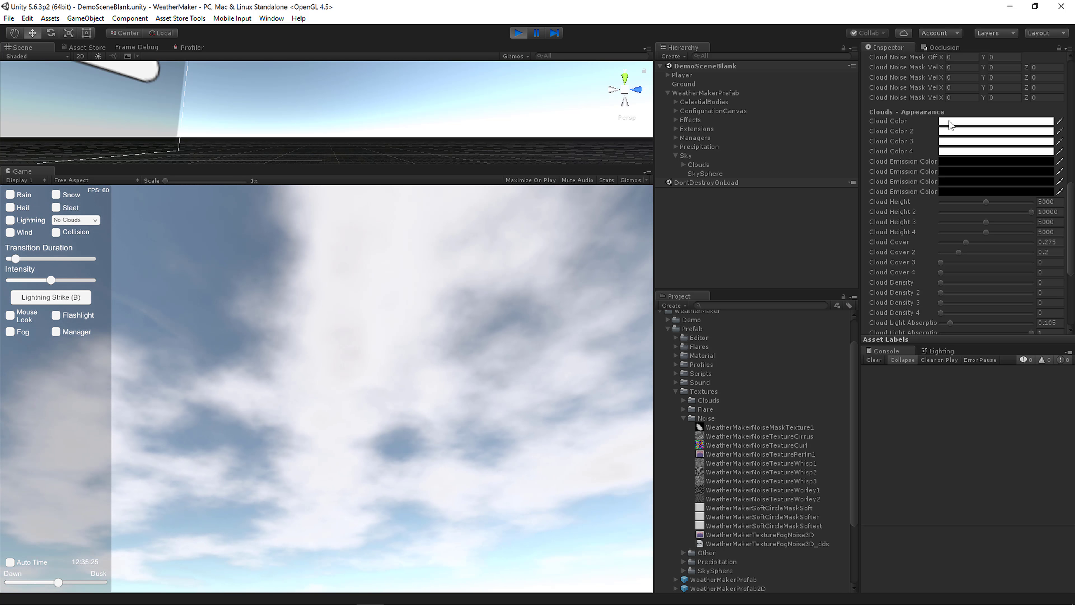
# - Try red (FF0000FF) and green (00FF21FF) as the first Cloud Color, and undo both changes
pyautogui.click(950, 125)
pyautogui.moveTo(337, 302); pyautogui.dragTo(951, 331)
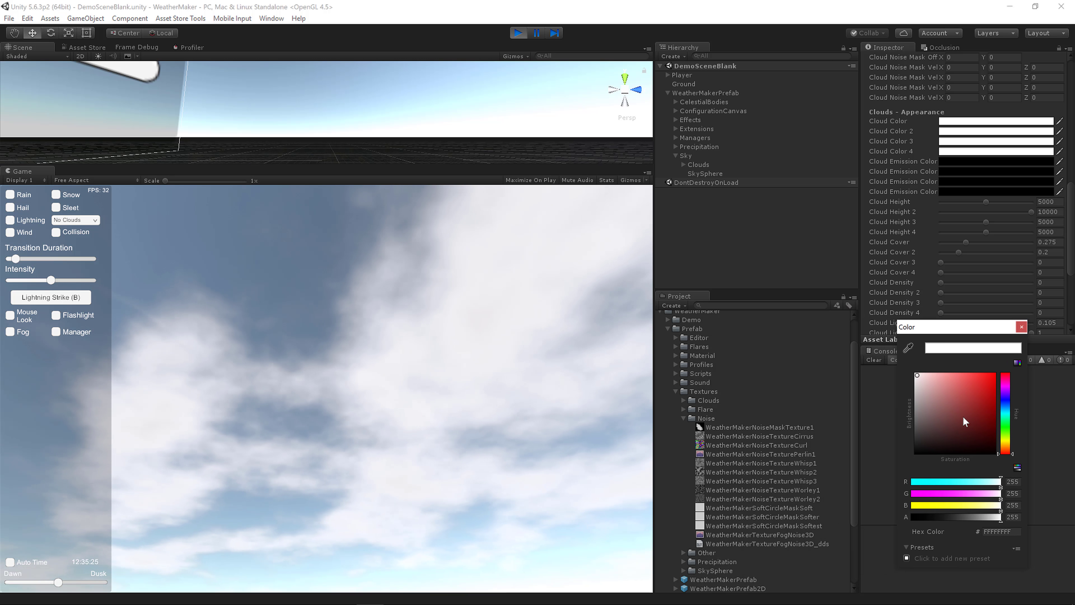
pyautogui.moveTo(965, 422)
pyautogui.mouseDown()
pyautogui.moveTo(988, 378)
pyautogui.moveTo(984, 451)
pyautogui.moveTo(879, 455)
pyautogui.moveTo(915, 375)
pyautogui.moveTo(974, 384)
pyautogui.moveTo(991, 398)
pyautogui.mouseUp()
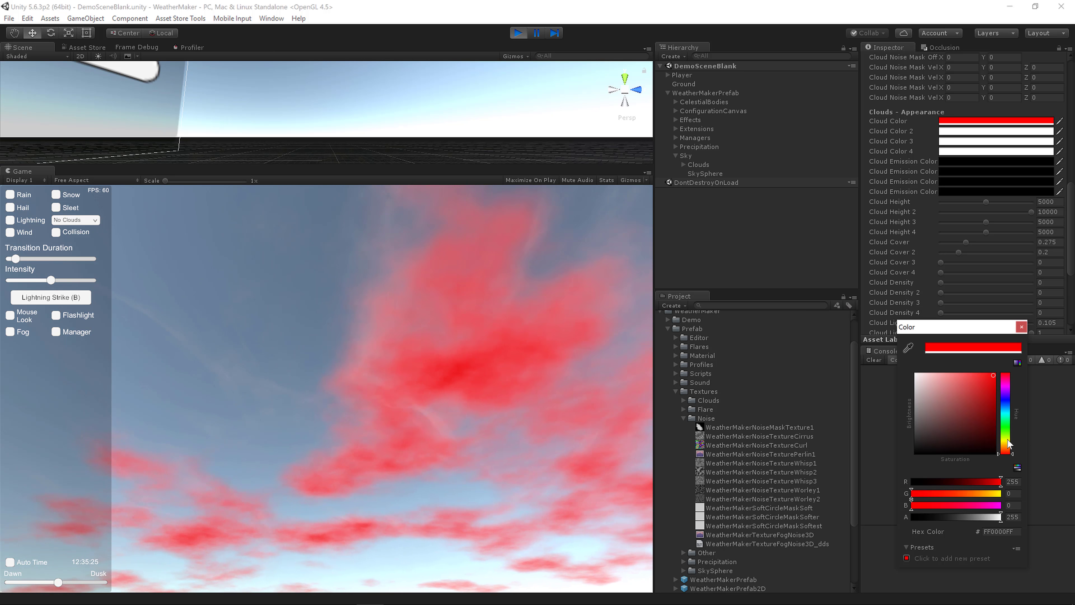
pyautogui.moveTo(1008, 444); pyautogui.dragTo(1007, 427)
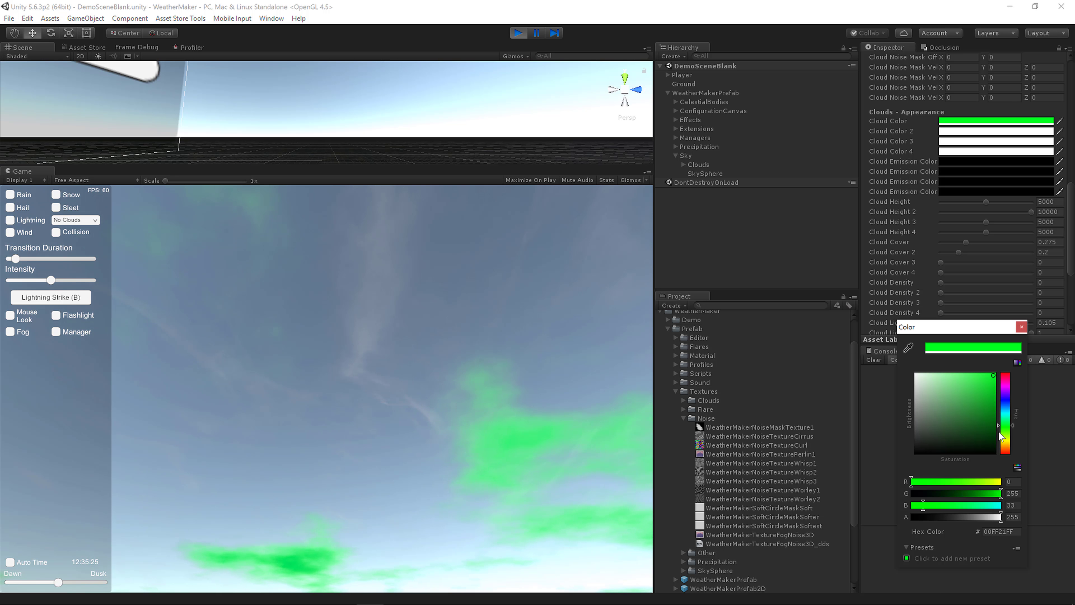
pyautogui.hotkey('ctrl', 'z')
pyautogui.hotkey('ctrl', 'z')
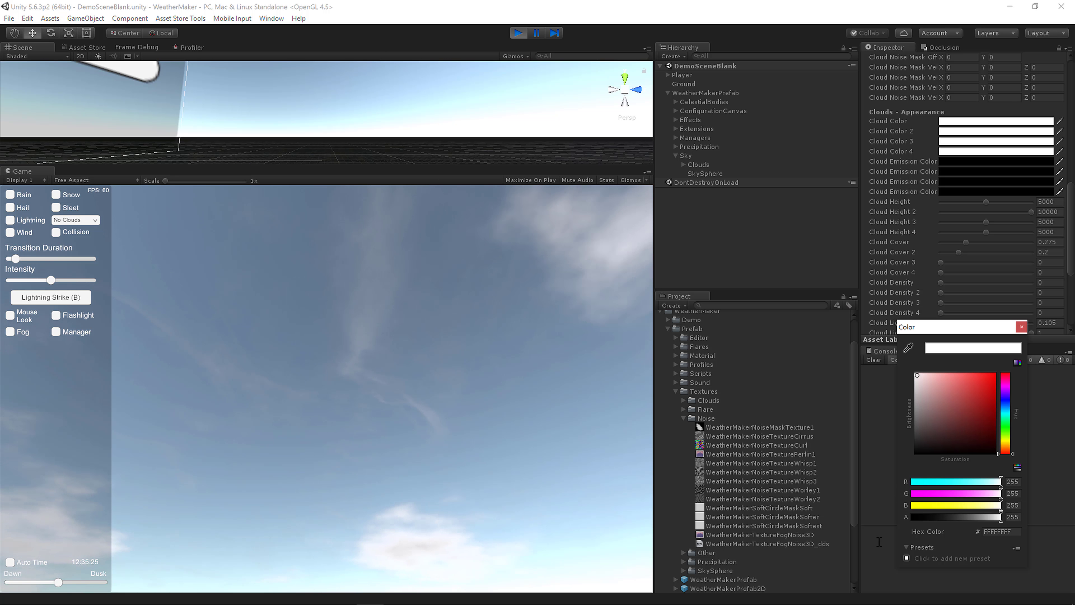
pyautogui.click(1021, 327)
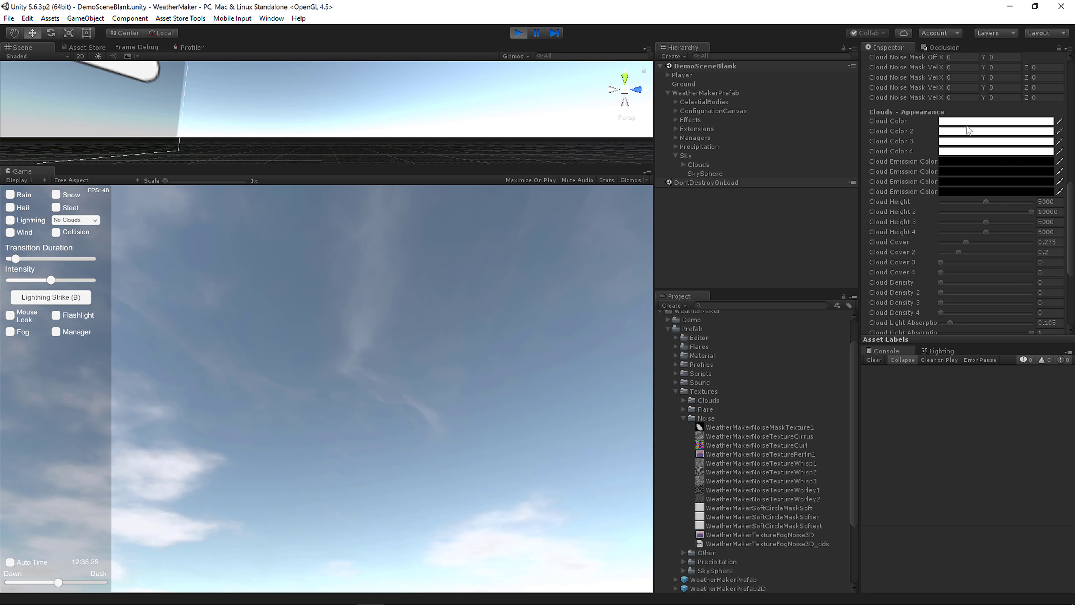
# - Set the first Cloud Emission Color to fully opaque red (FF0000FF)
pyautogui.click(965, 160)
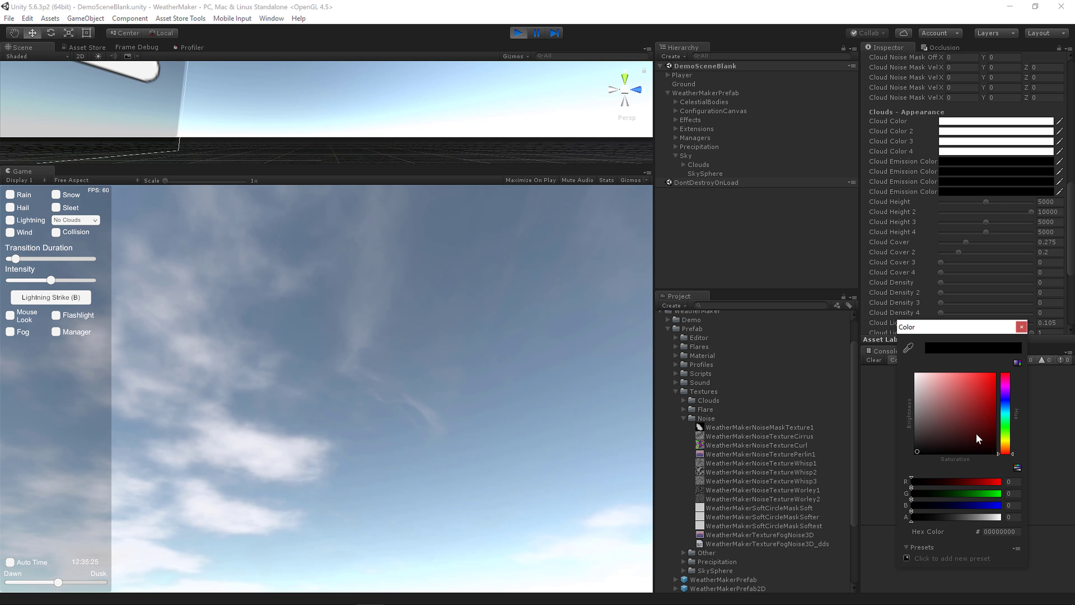
pyautogui.moveTo(976, 428); pyautogui.dragTo(1001, 366)
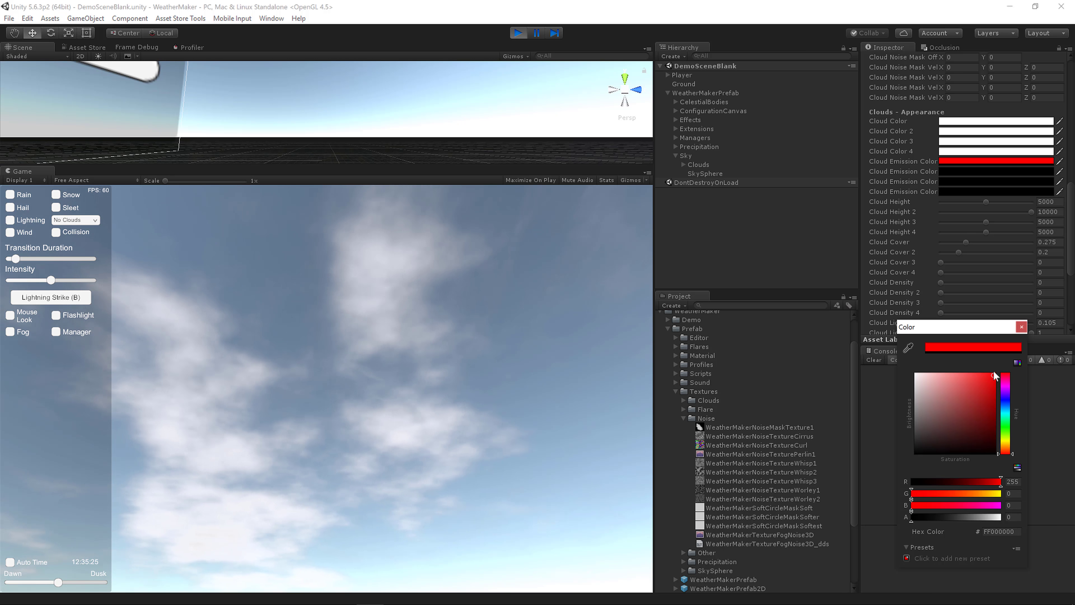
pyautogui.click(913, 516)
pyautogui.moveTo(913, 516); pyautogui.dragTo(1022, 523)
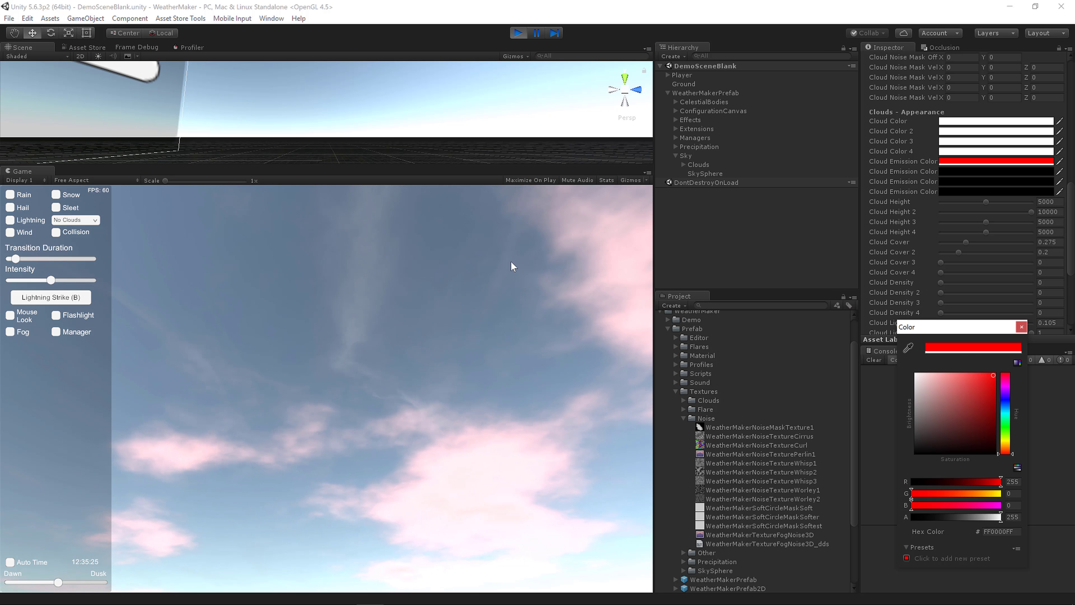
pyautogui.click(487, 480)
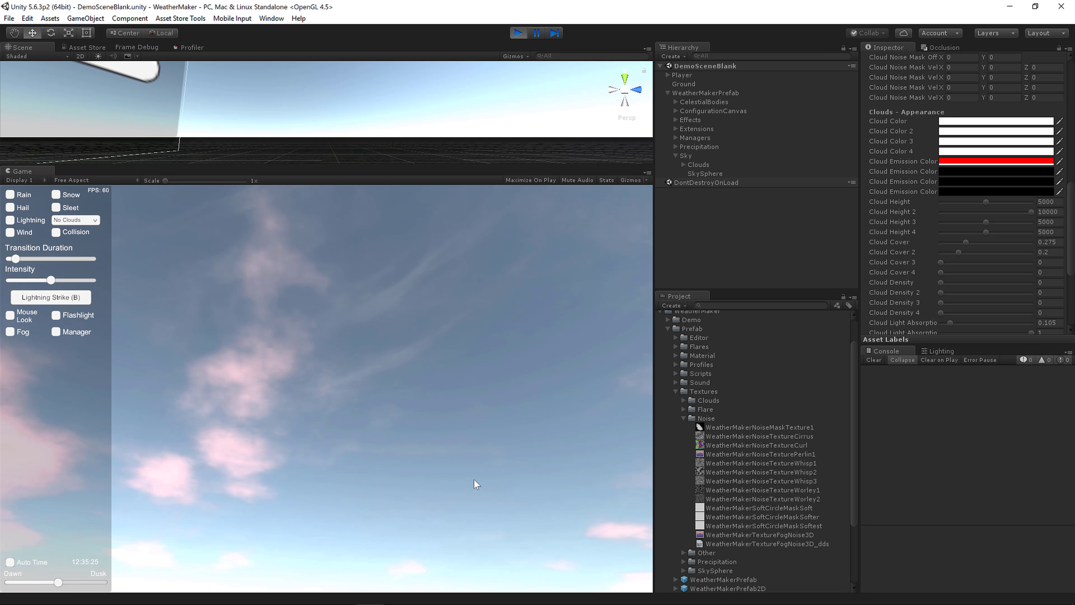
# - Lower the time of day to about 05:51 and on to about 01:51, and look around at the night clouds
pyautogui.press('m')
pyautogui.press('m')
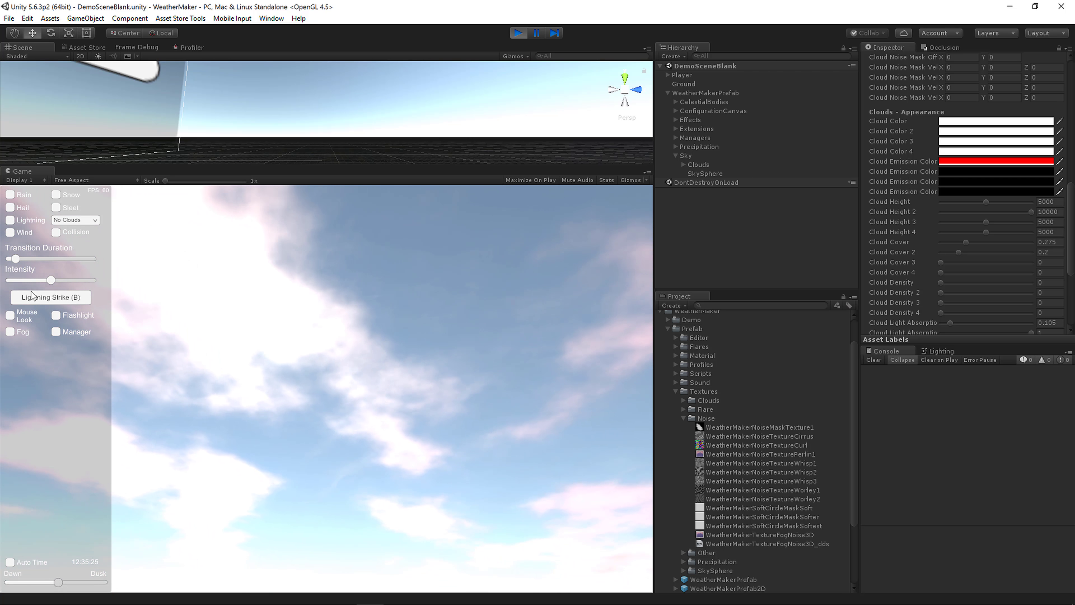
pyautogui.moveTo(61, 582); pyautogui.dragTo(36, 579)
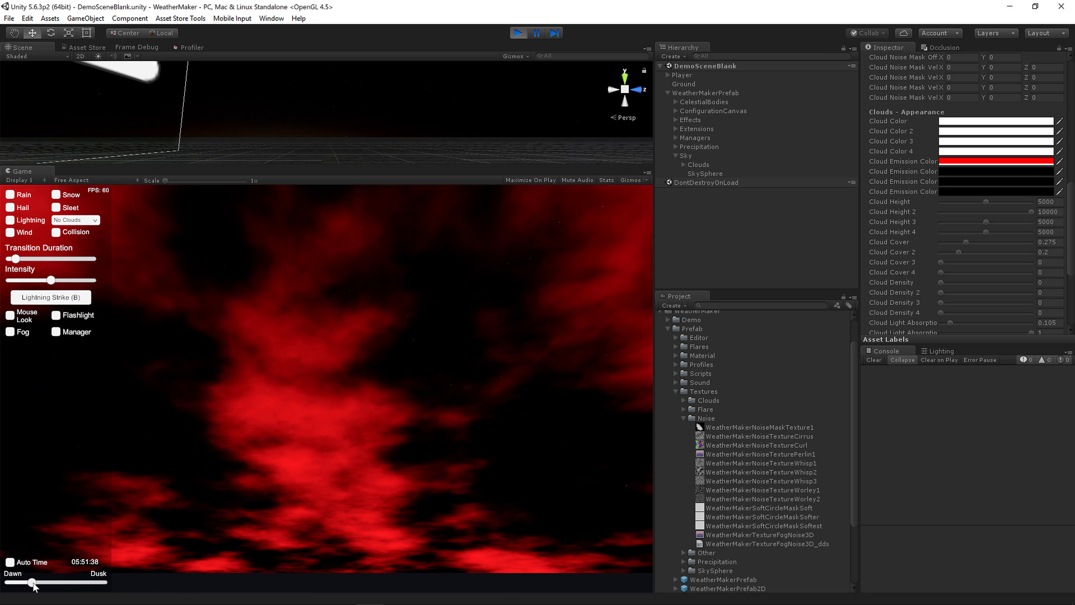
pyautogui.moveTo(31, 582); pyautogui.dragTo(19, 584)
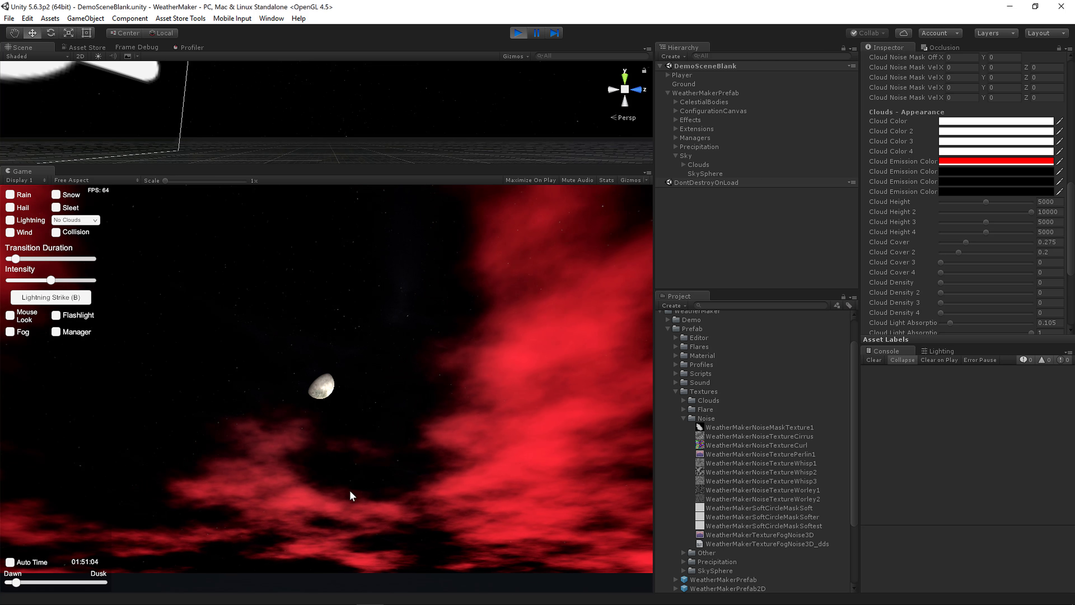
pyautogui.moveTo(350, 491); pyautogui.dragTo(323, 492, button='right')
pyautogui.moveTo(322, 492); pyautogui.dragTo(375, 488)
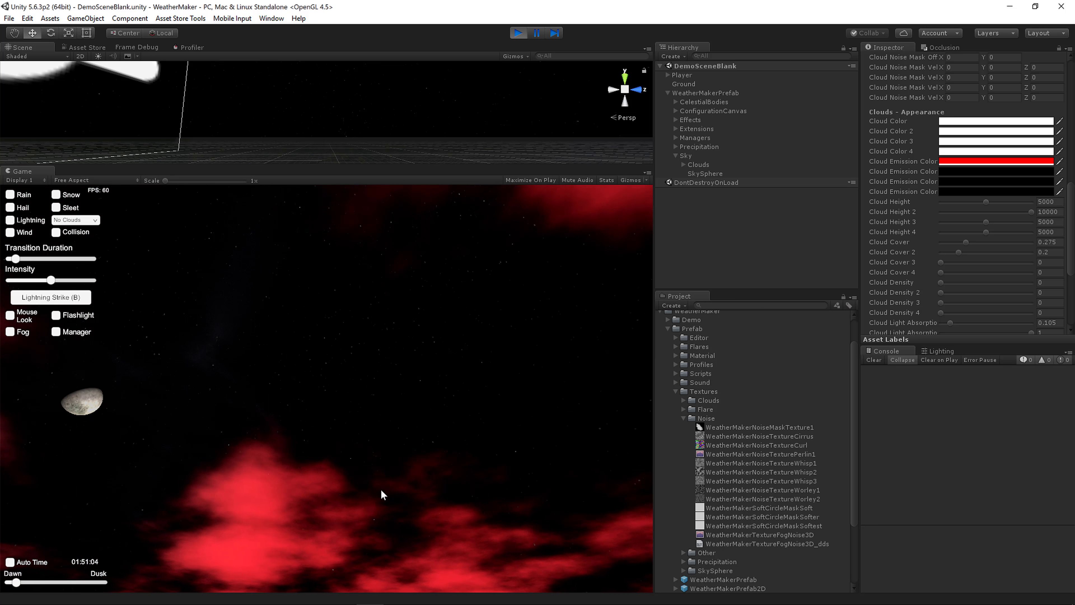
# - Reset the first Cloud Emission Color to black with zero alpha, and set the time of day to about 11:18
pyautogui.click(958, 162)
pyautogui.moveTo(946, 425); pyautogui.dragTo(938, 528)
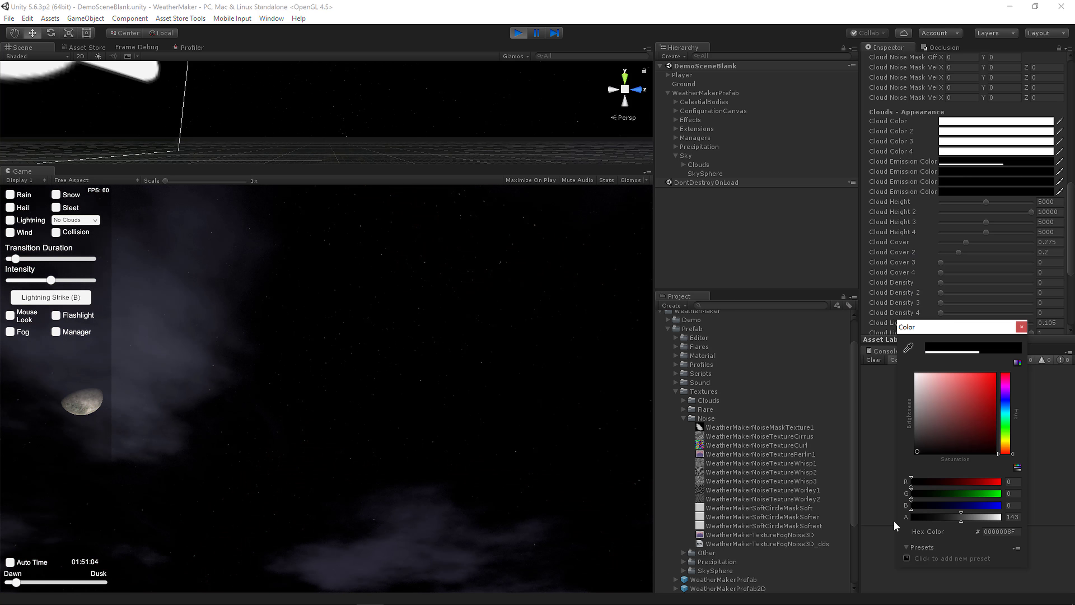
pyautogui.click(512, 164)
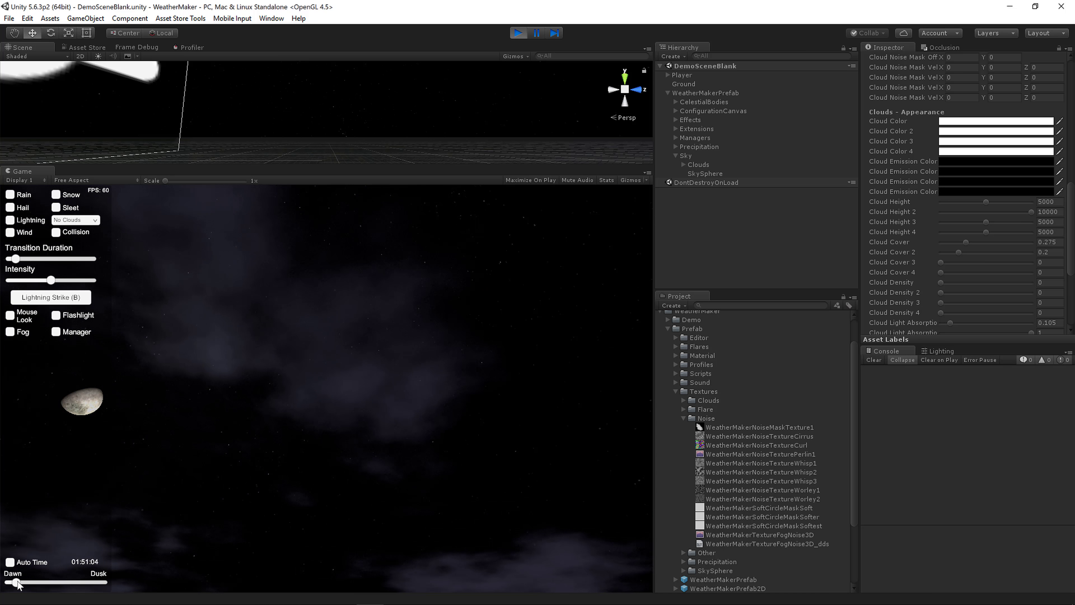
pyautogui.moveTo(16, 583); pyautogui.dragTo(53, 583)
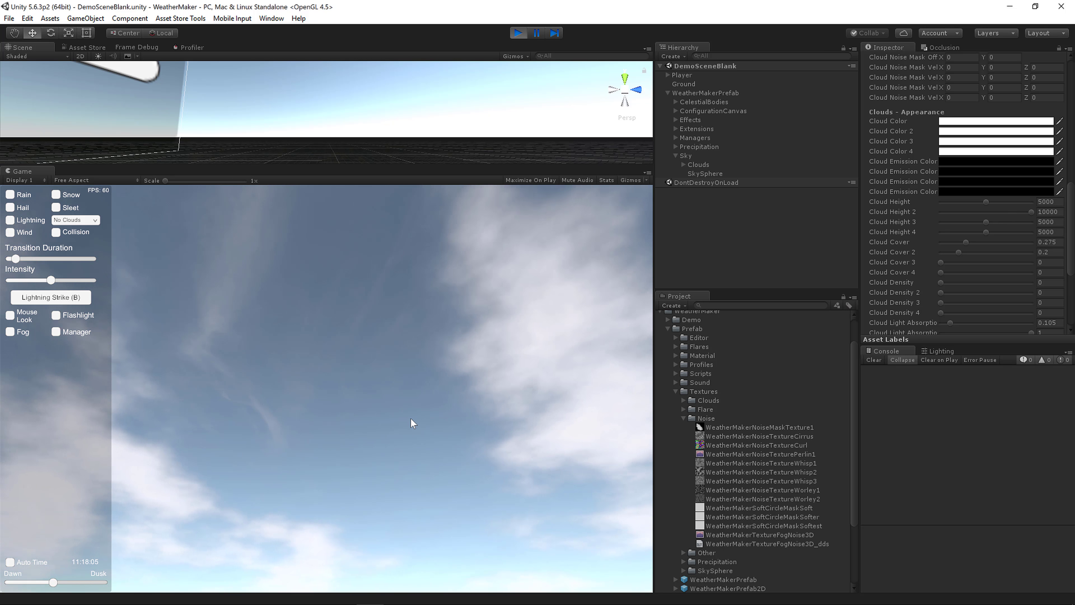
pyautogui.moveTo(396, 421); pyautogui.dragTo(453, 434, button='right')
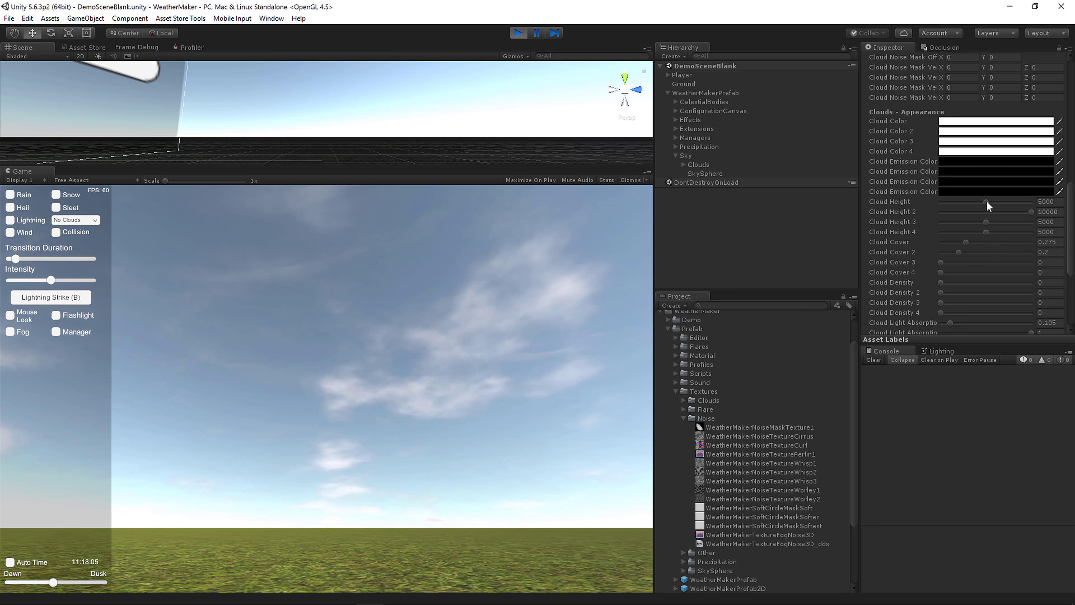
# - Lower the first Cloud Height to 1481, and set X and Z of the first Cloud Noise Velocity to 0
pyautogui.moveTo(987, 202); pyautogui.dragTo(953, 201)
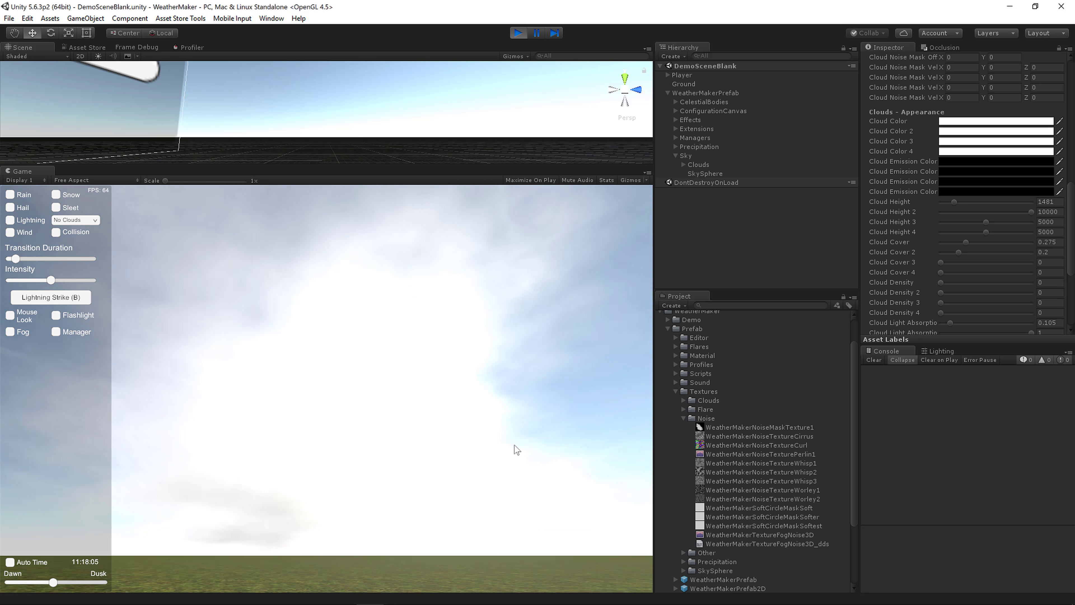
pyautogui.scroll(10, 943, 260)
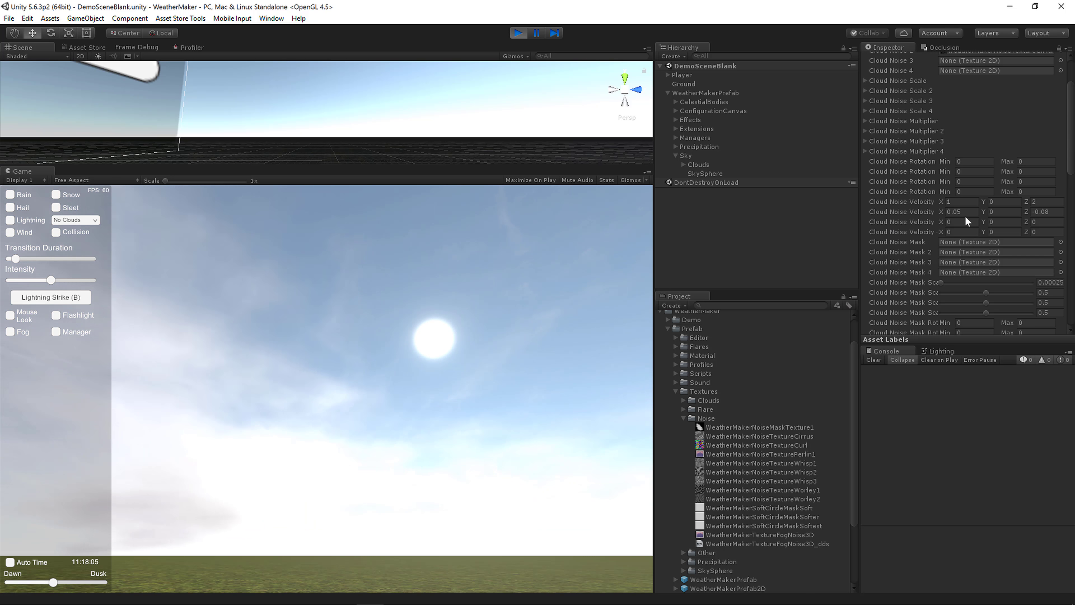
pyautogui.click(958, 202)
pyautogui.write('0')
pyautogui.press('Tab')
pyautogui.press('Tab')
pyautogui.write('0')
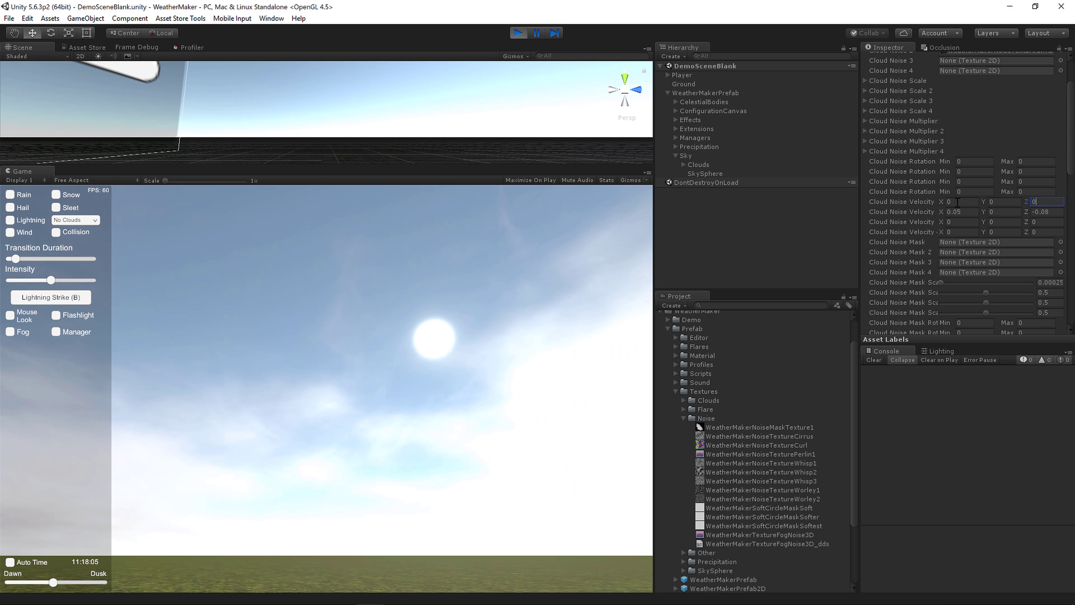
pyautogui.moveTo(317, 448); pyautogui.dragTo(372, 456, button='right')
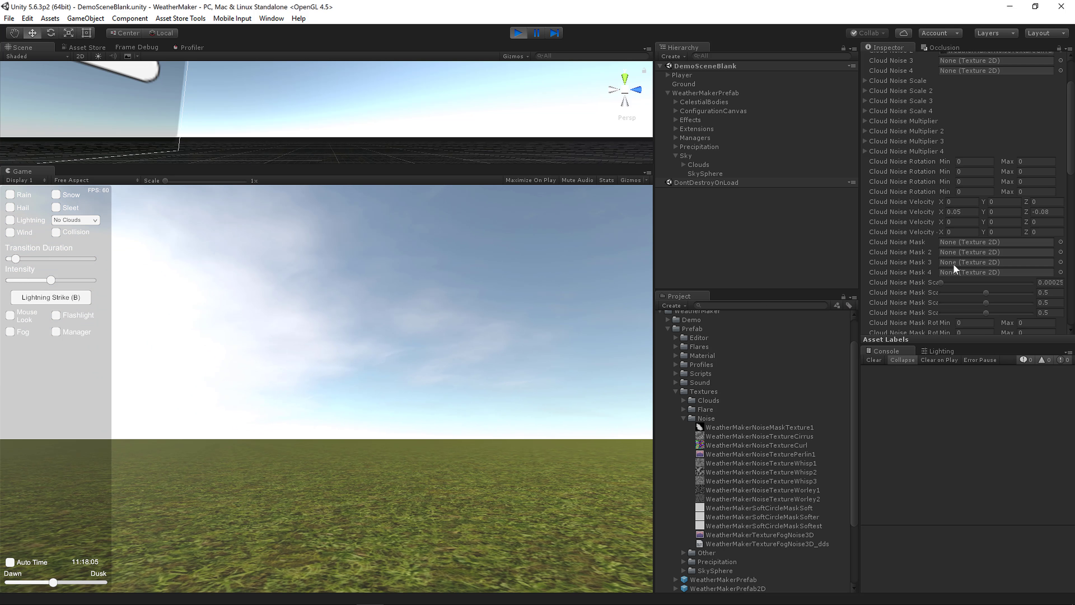
# - Lower the first Cloud Height slightly further
pyautogui.scroll(-8, 992, 263)
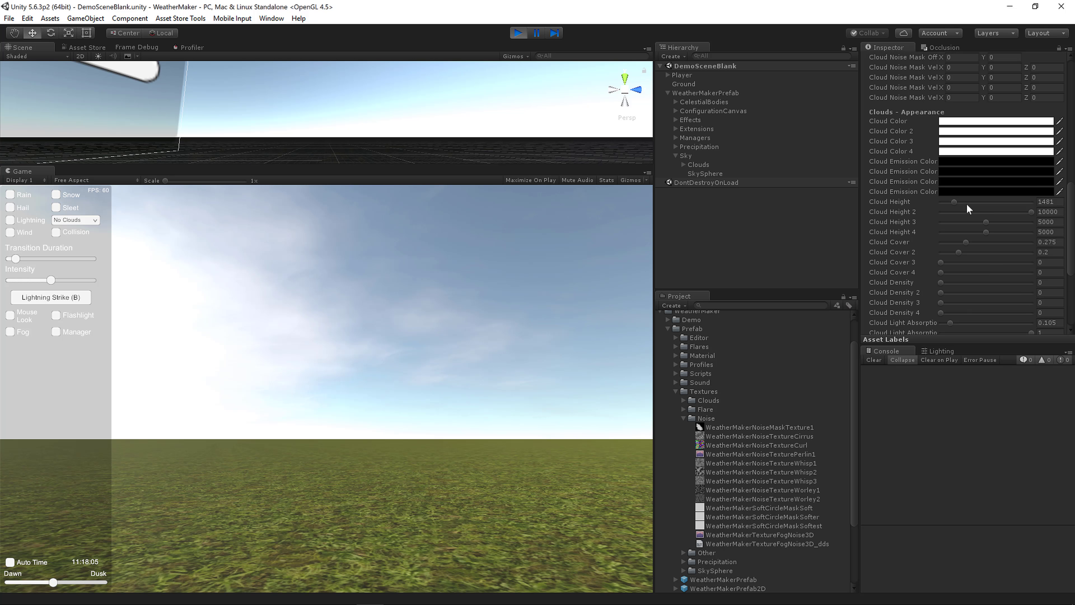
pyautogui.click(954, 202)
pyautogui.moveTo(954, 201); pyautogui.dragTo(948, 203)
# - Set the Player's Movement Speed to 555, enable mouse look, and move forward across the ground beneath the clouds
pyautogui.click(682, 75)
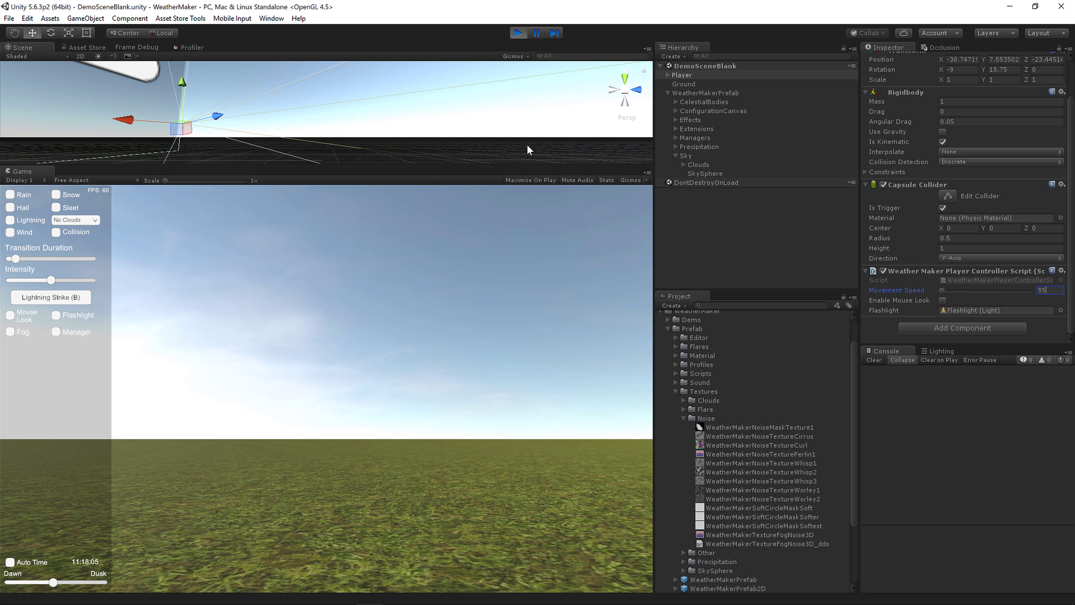
pyautogui.click(328, 444)
pyautogui.press('m')
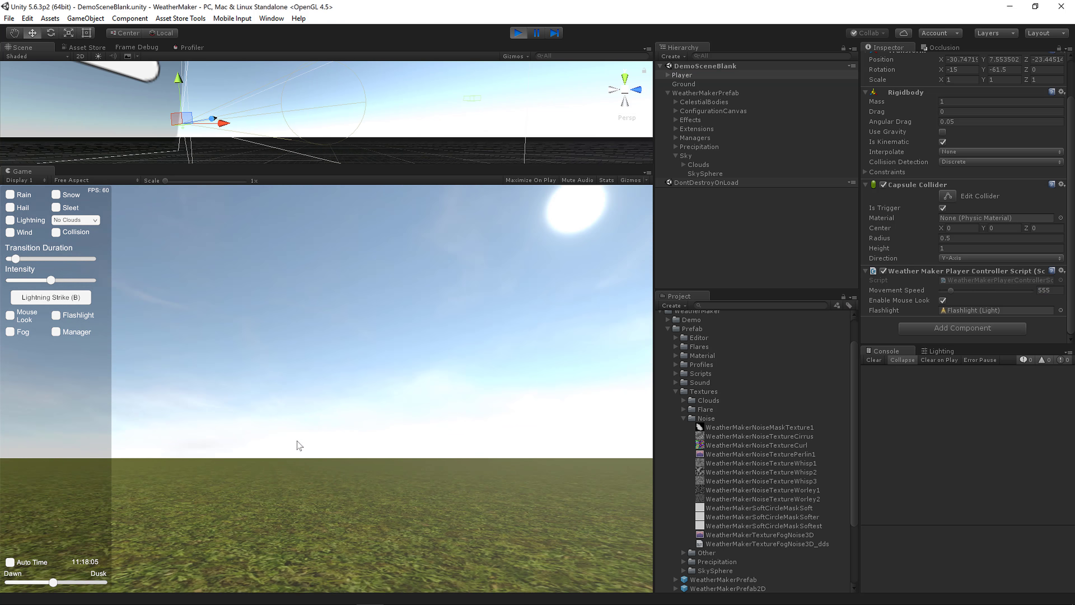
pyautogui.press('w')
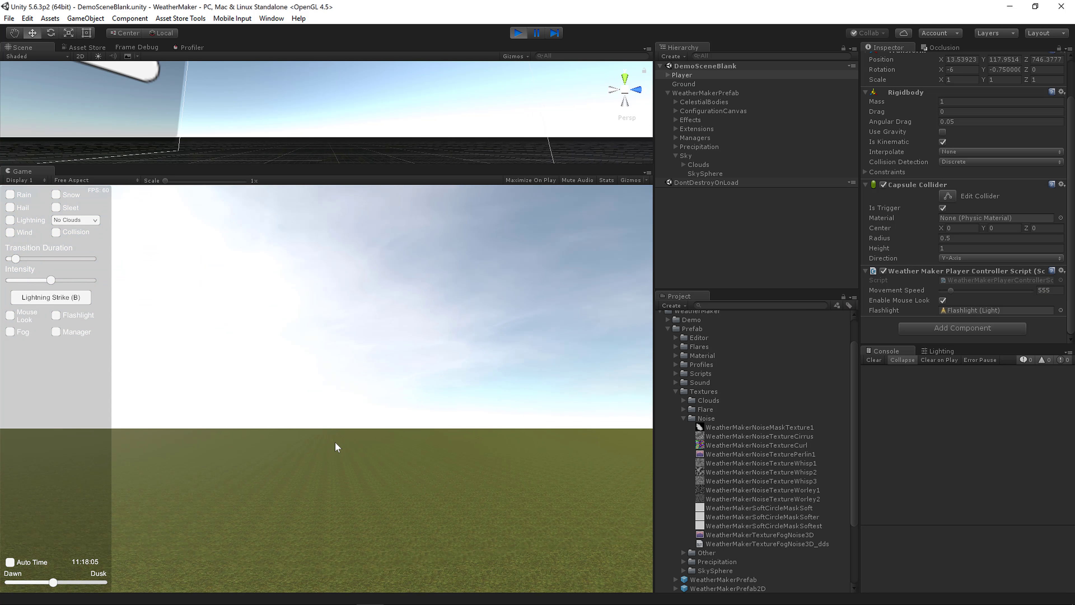
pyautogui.press('w')
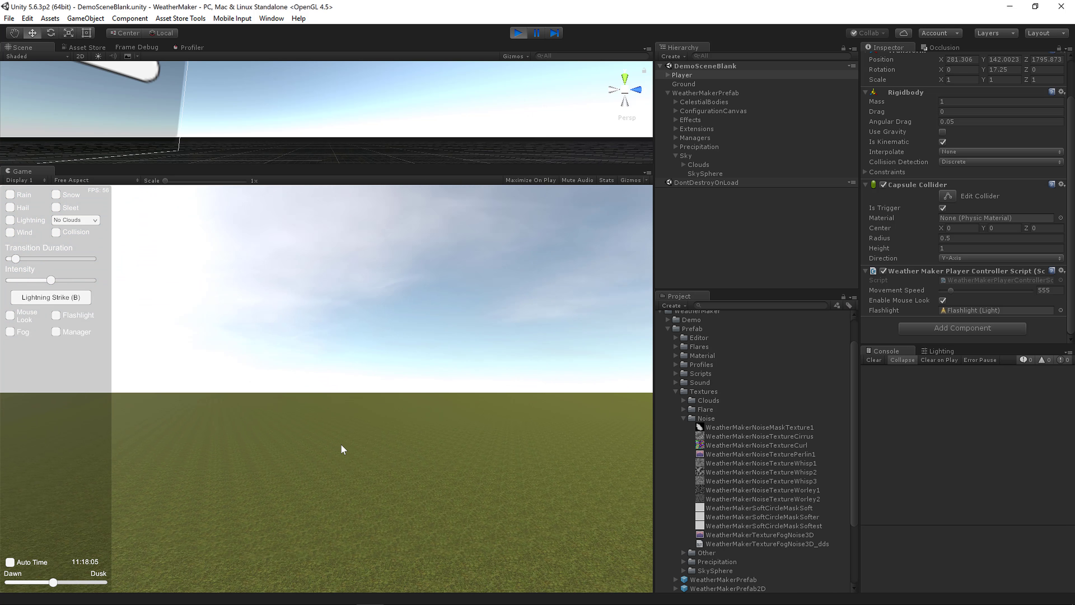
pyautogui.press('w')
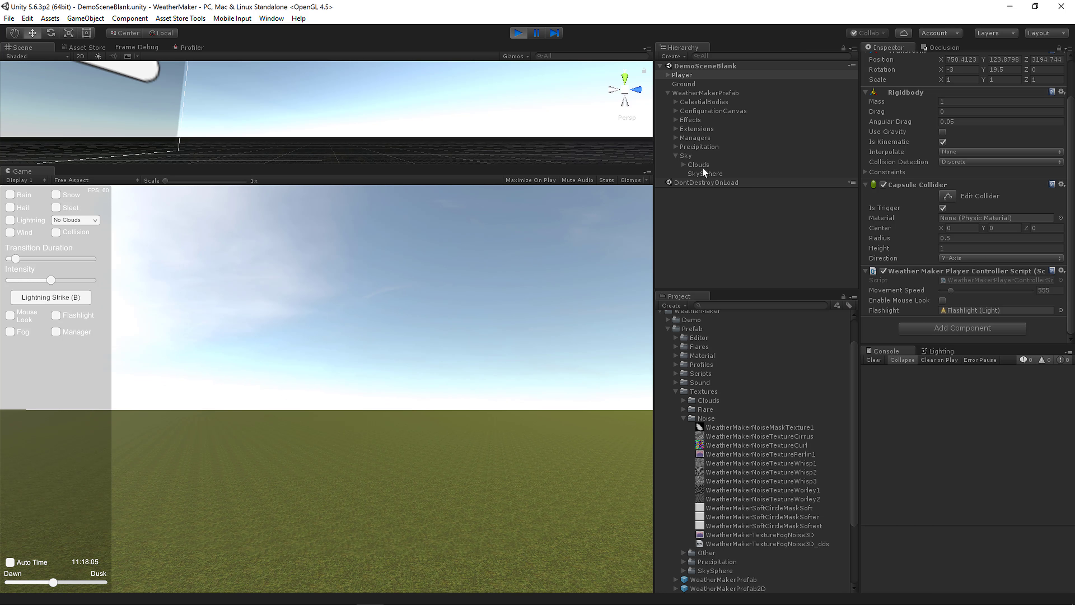
# - Reopen the Light cloud profile from the Clouds object, set the first Cloud Height to 5000, and look around the sky
pyautogui.click(699, 165)
pyautogui.doubleClick(960, 261)
pyautogui.scroll(-5, 1008, 293)
pyautogui.scroll(-10, 1007, 292)
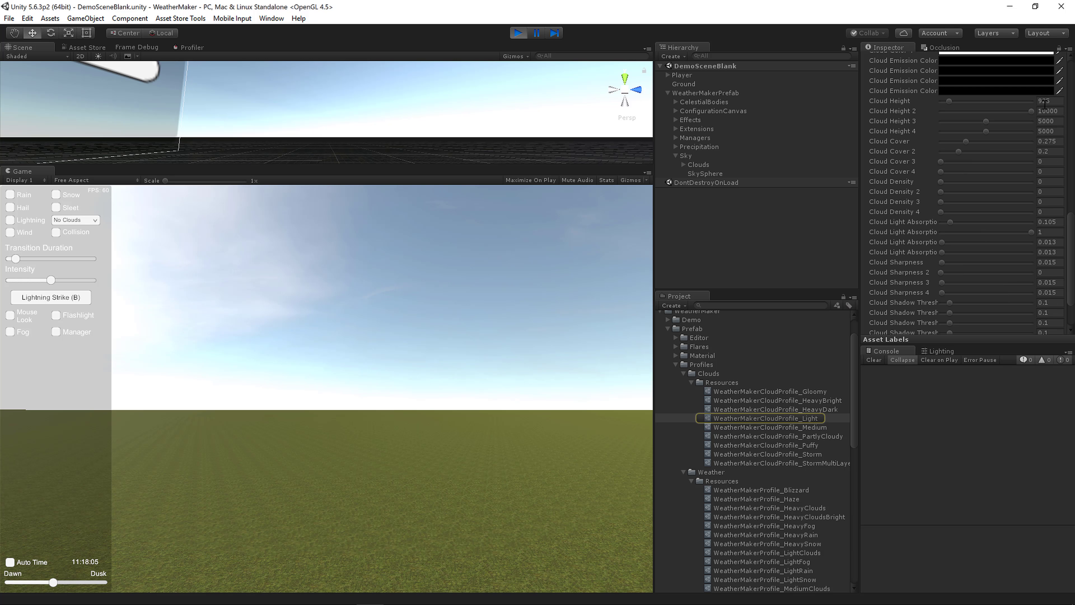
pyautogui.write('5000')
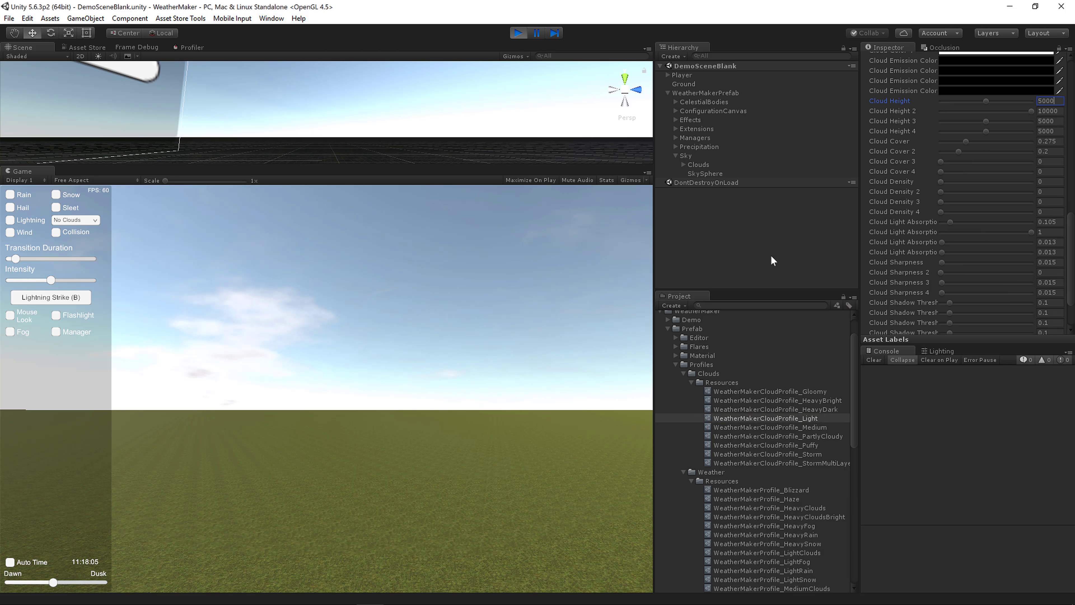
pyautogui.moveTo(449, 481); pyautogui.dragTo(498, 482, button='right')
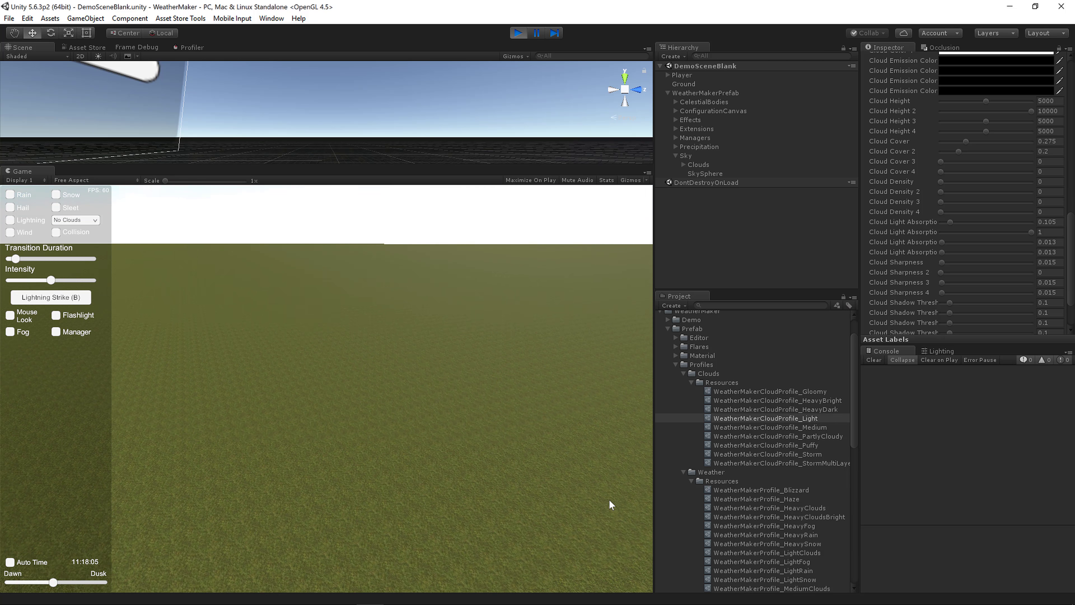
pyautogui.moveTo(610, 501); pyautogui.dragTo(613, 489, button='right')
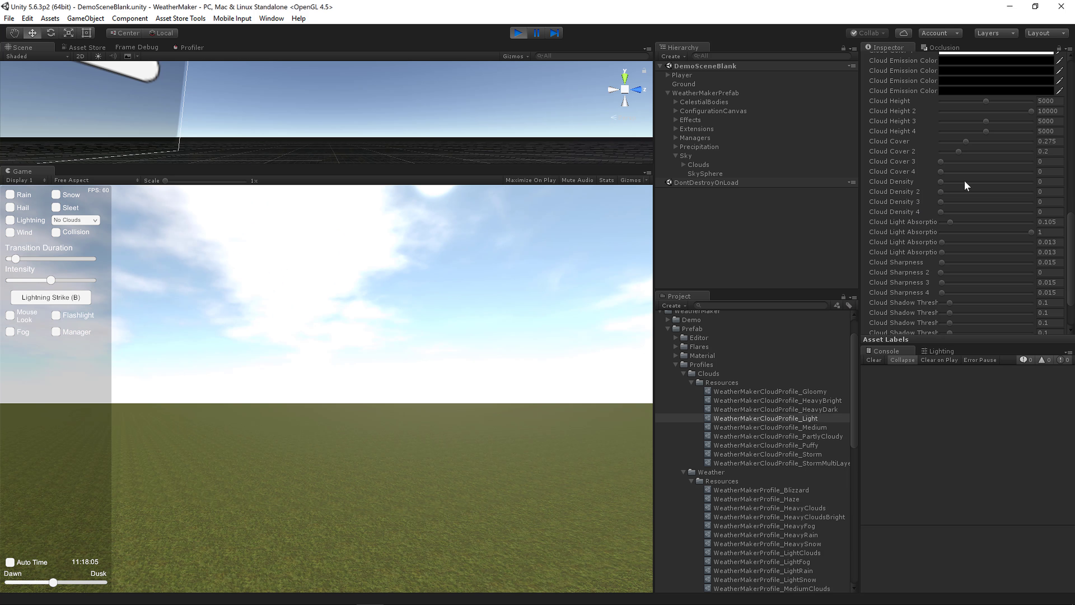
# - Set the first Cloud Noise Velocity to 0.1 in X and 0.15 in Z
pyautogui.scroll(4, 977, 198)
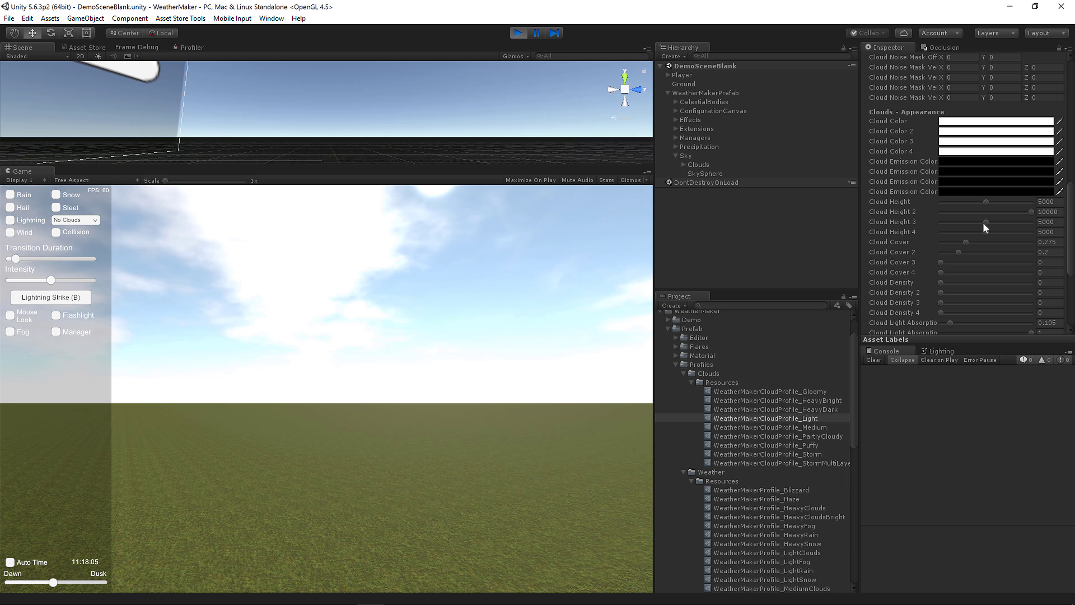
pyautogui.scroll(10, 983, 222)
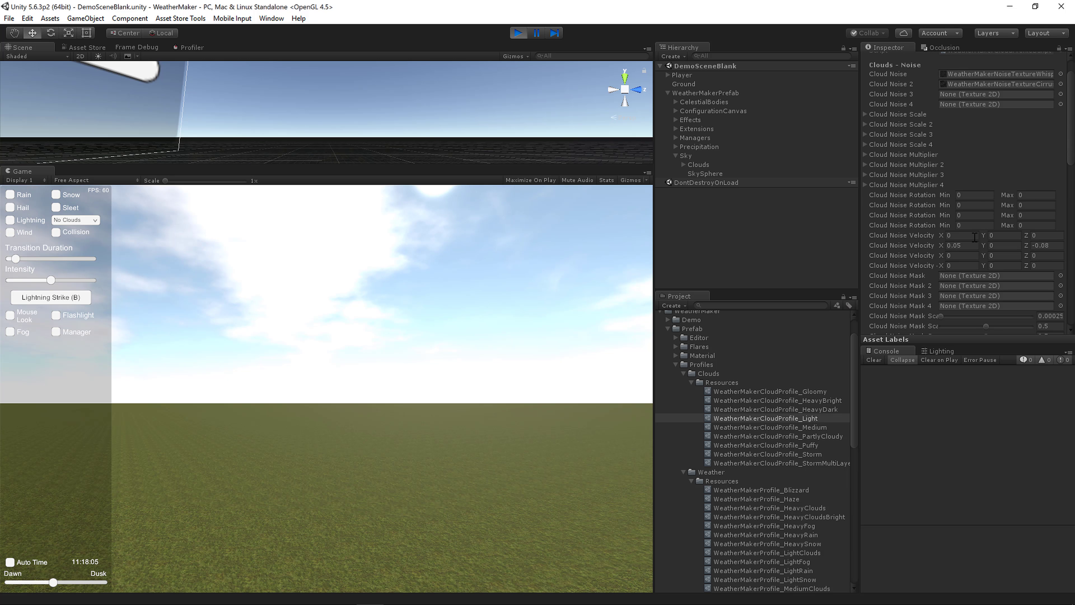
pyautogui.click(967, 236)
pyautogui.write('0.1')
pyautogui.press('Tab')
pyautogui.press('Tab')
pyautogui.write('0.15')
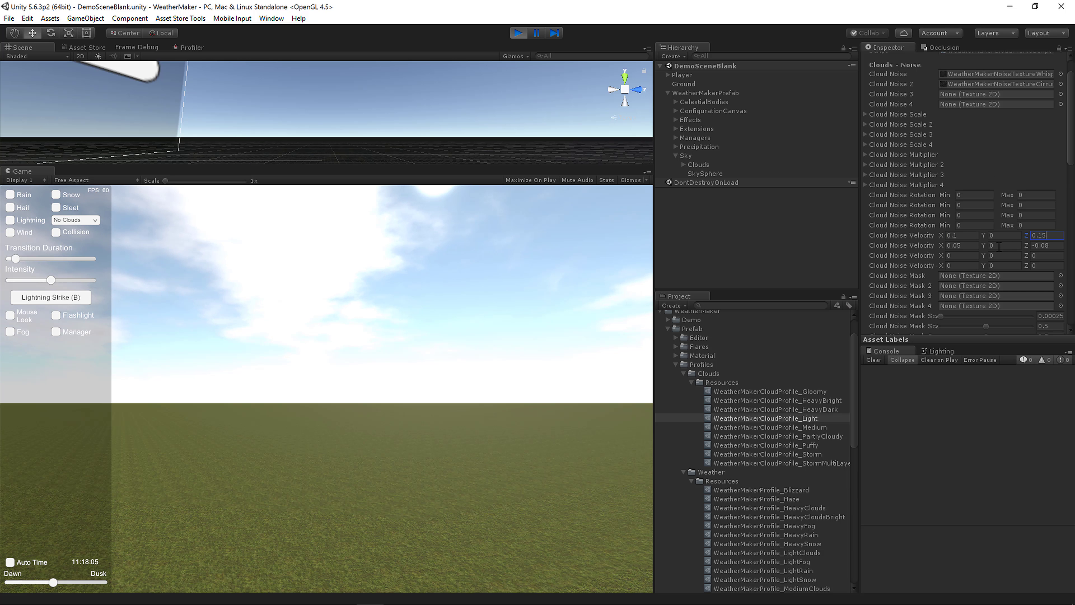
# - Look towards the sun, try the first Cloud Cover at 1, and undo the change
pyautogui.scroll(-10, 999, 247)
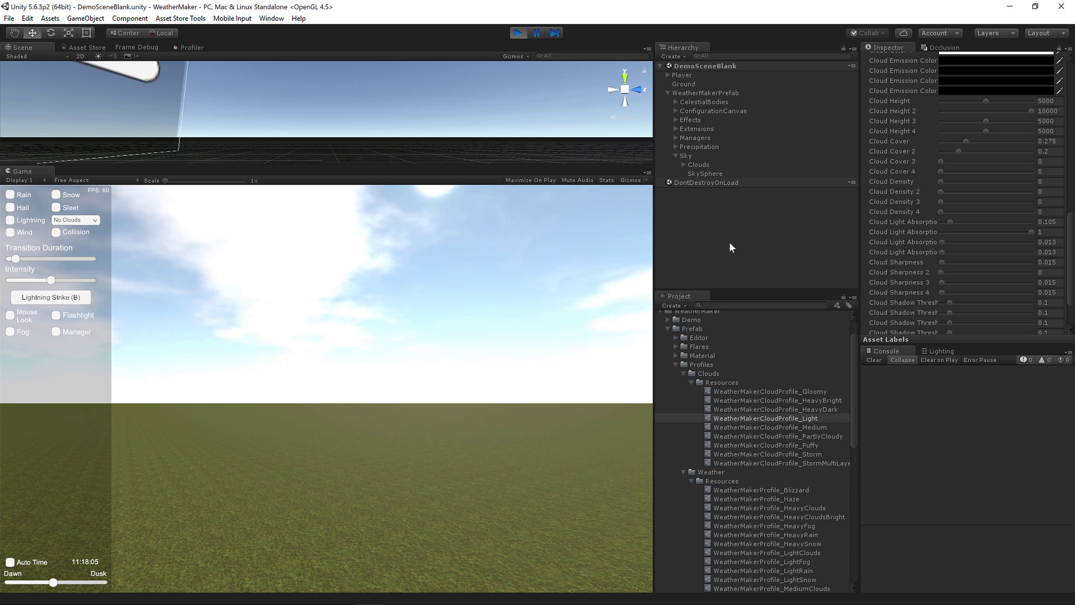
pyautogui.moveTo(457, 355); pyautogui.dragTo(474, 345, button='right')
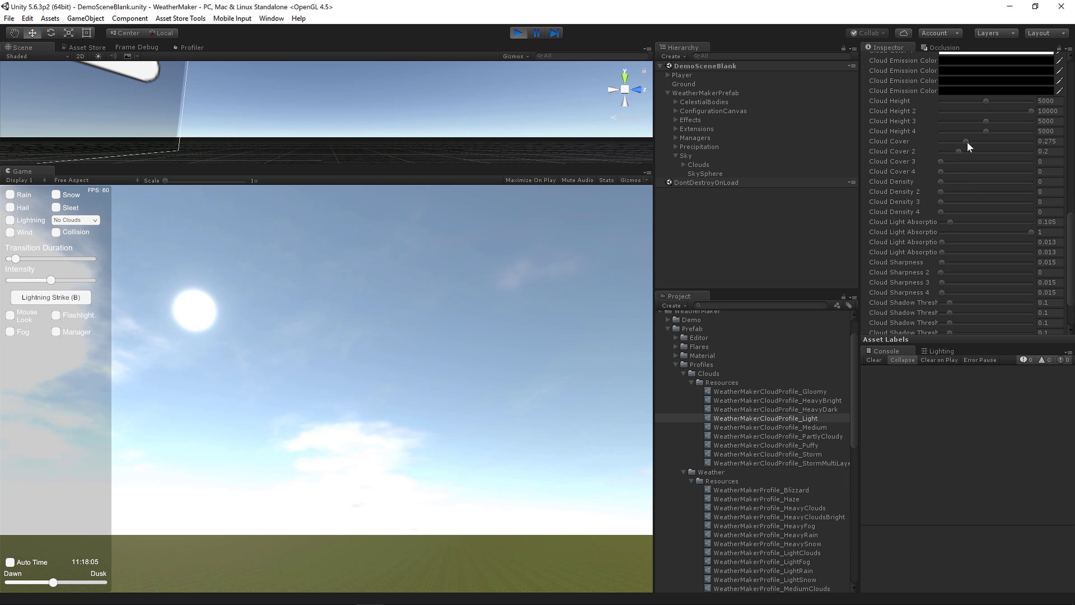
pyautogui.moveTo(966, 141); pyautogui.dragTo(1033, 148)
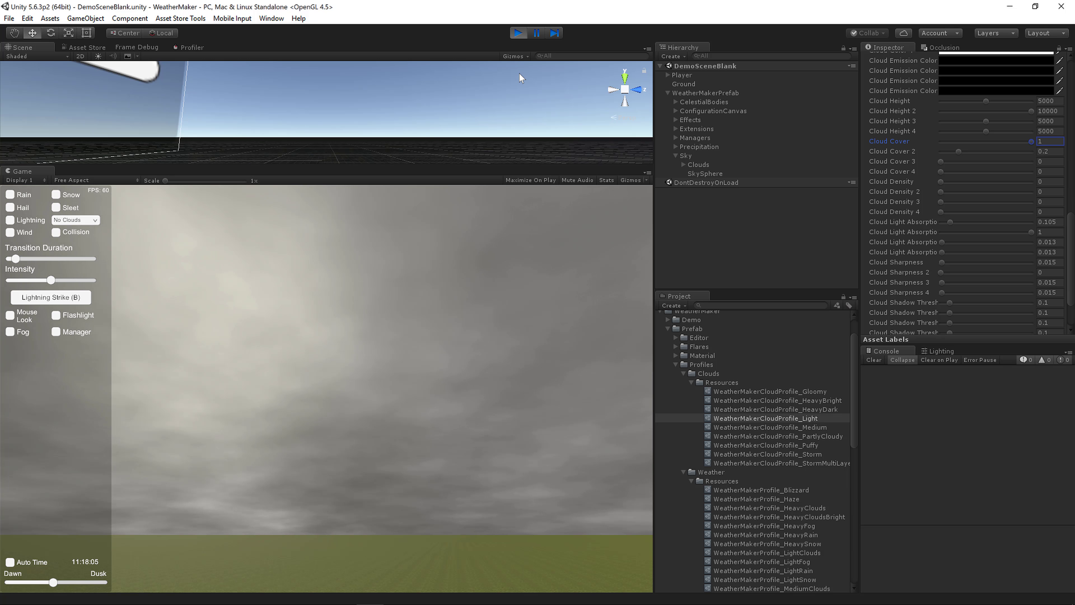
pyautogui.hotkey('ctrl', 'z')
# - Look up at the high clouds, try Cloud Cover 2 at 0.348, and undo the change
pyautogui.moveTo(486, 409); pyautogui.dragTo(502, 399, button='right')
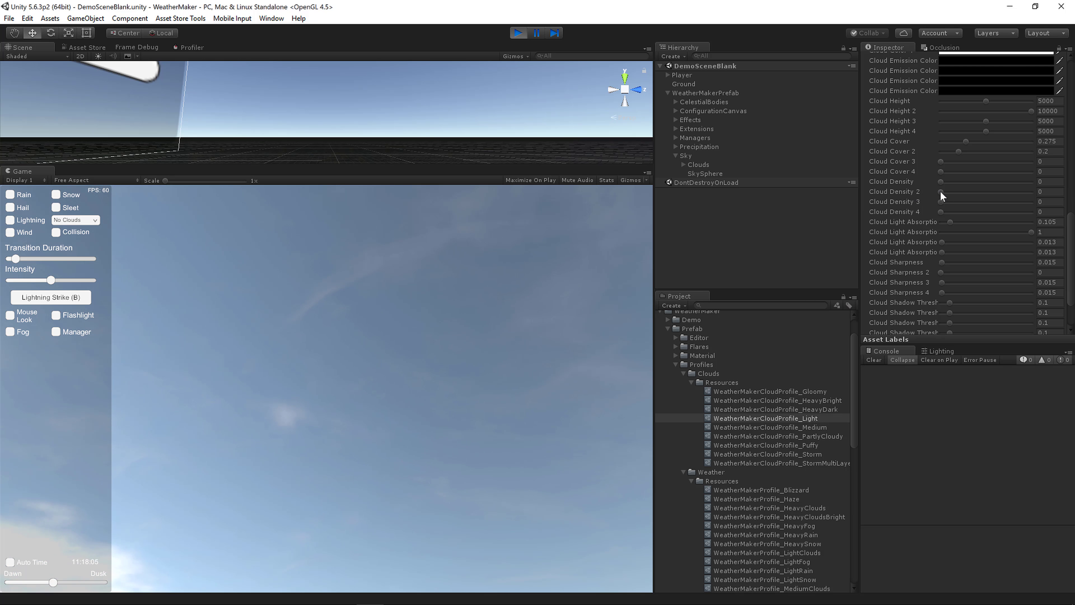
pyautogui.moveTo(957, 151)
pyautogui.mouseDown()
pyautogui.moveTo(1051, 153)
pyautogui.moveTo(972, 150)
pyautogui.mouseUp()
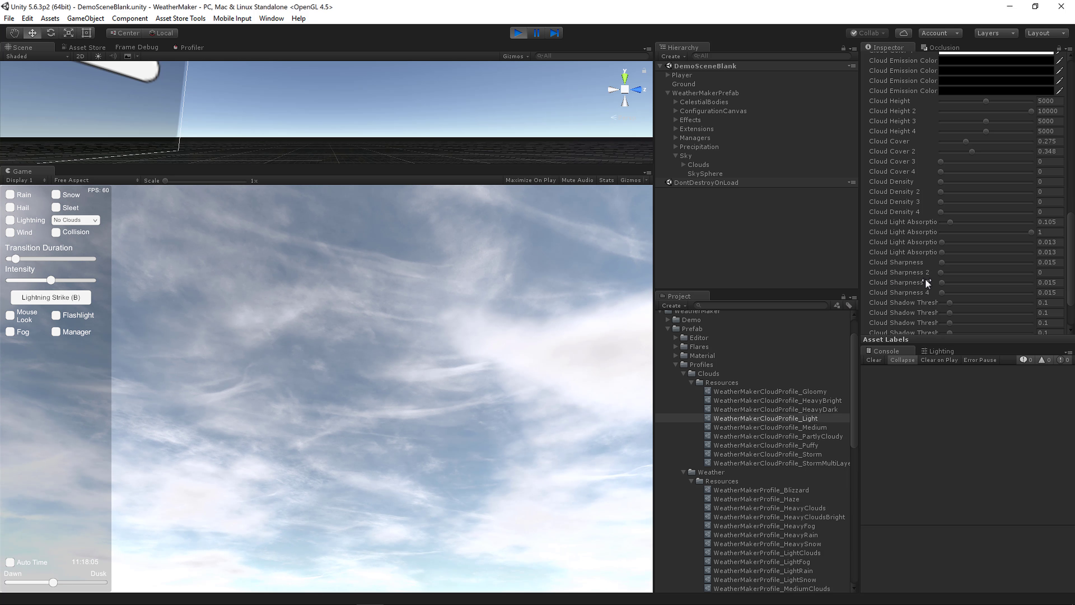
pyautogui.hotkey('ctrl', 'z')
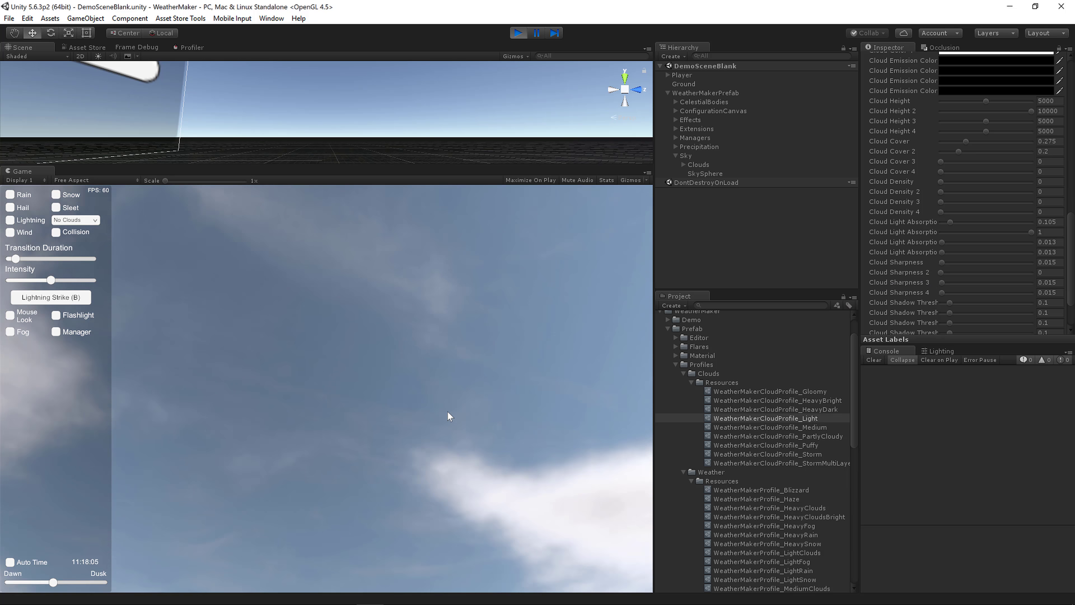
# - Turn the player's view back towards the sun and raise the first Cloud Density to 1
pyautogui.press('m')
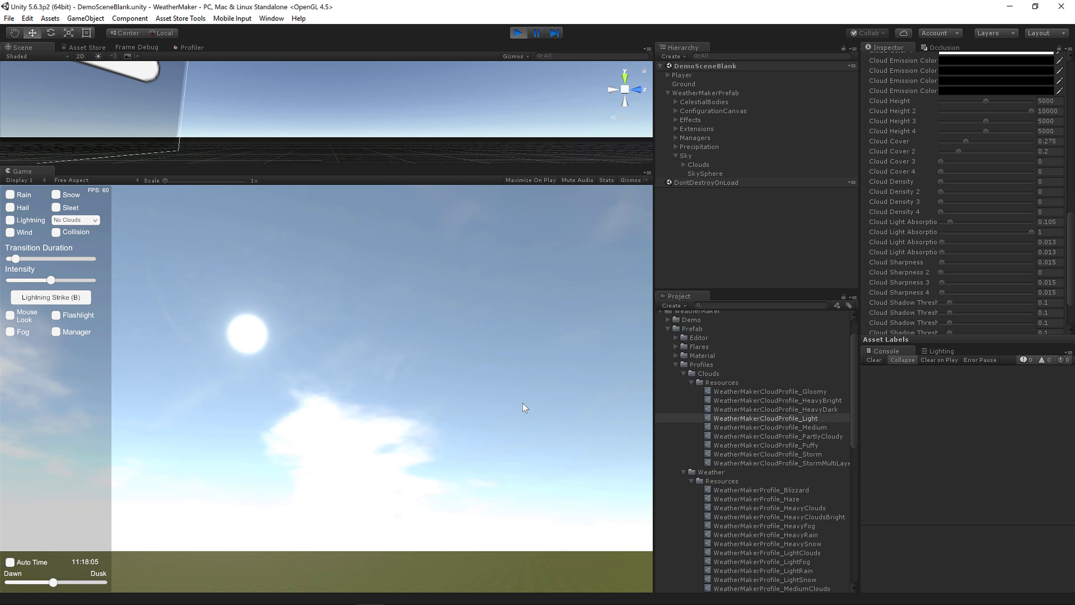
pyautogui.press('m')
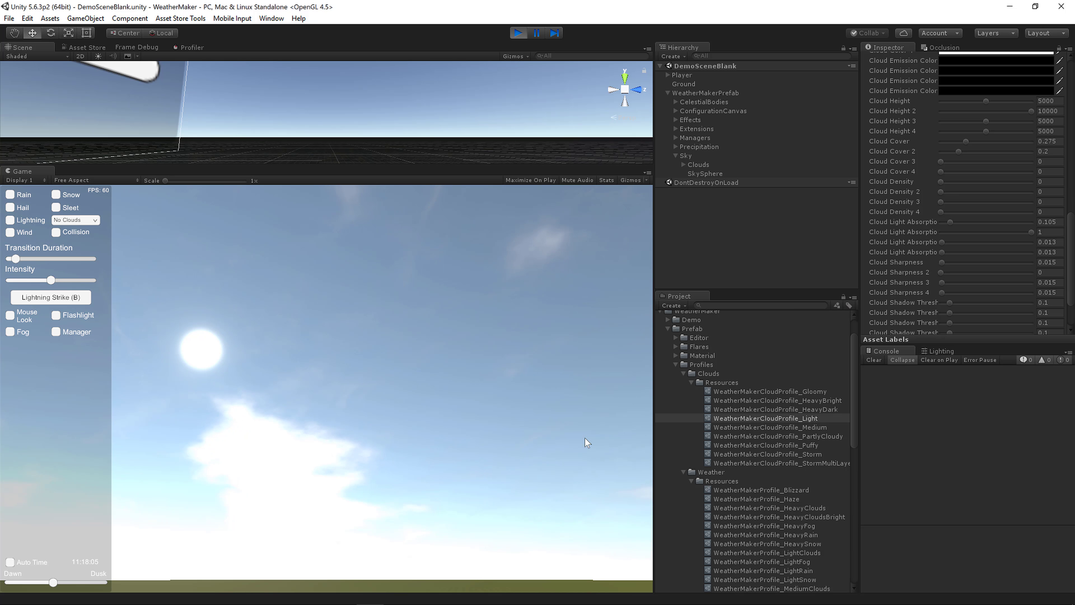
pyautogui.moveTo(940, 182); pyautogui.dragTo(1063, 200)
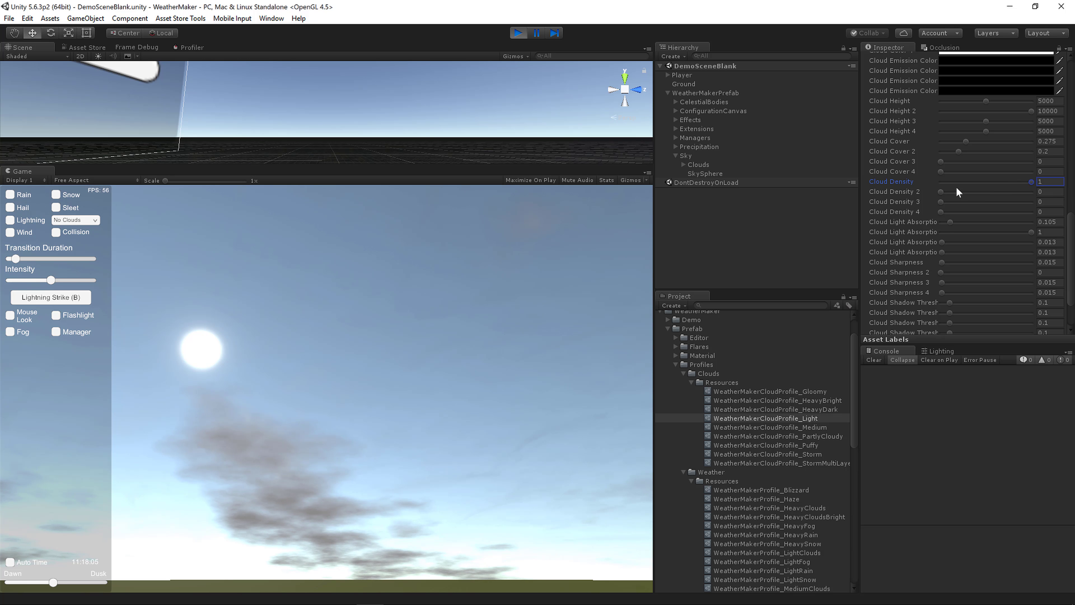
# - Select the Sun under CelestialBodies and examine the intensity and shadow strength of its Light component
pyautogui.click(675, 102)
pyautogui.click(693, 111)
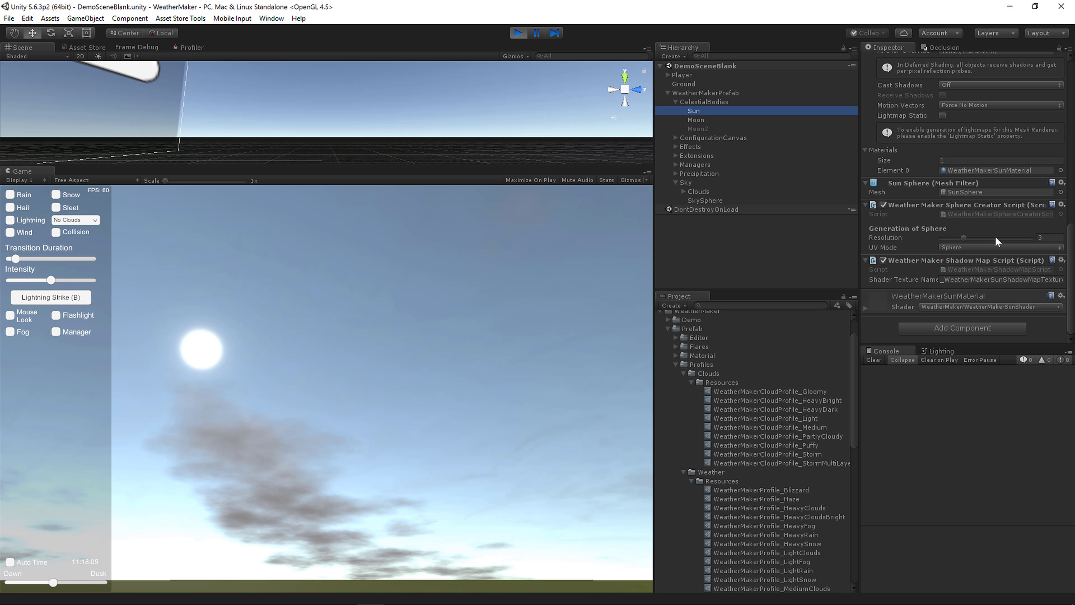
pyautogui.scroll(8, 991, 255)
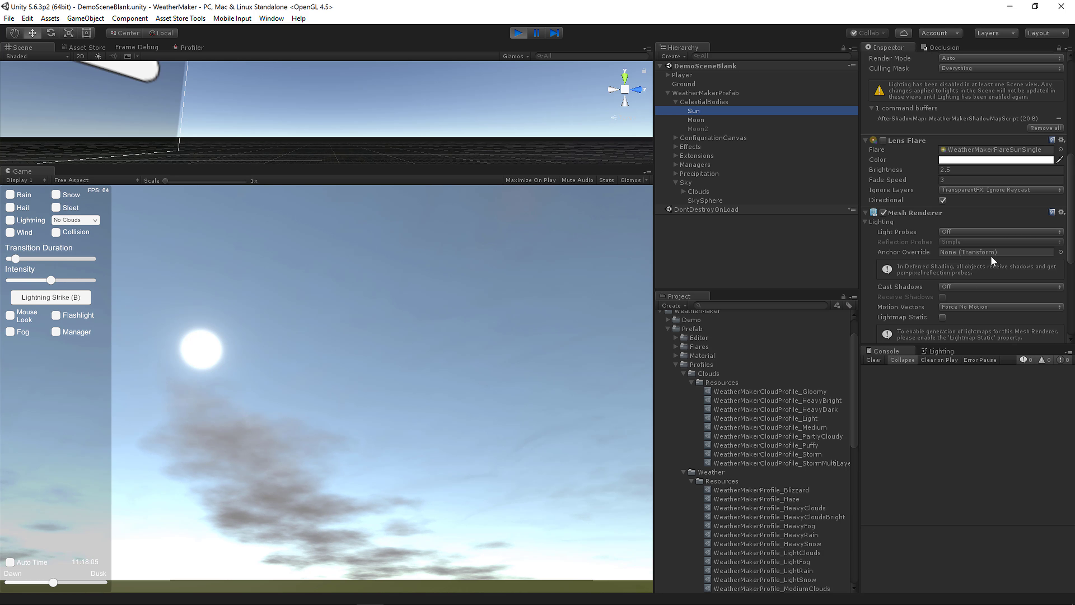
pyautogui.scroll(8, 991, 256)
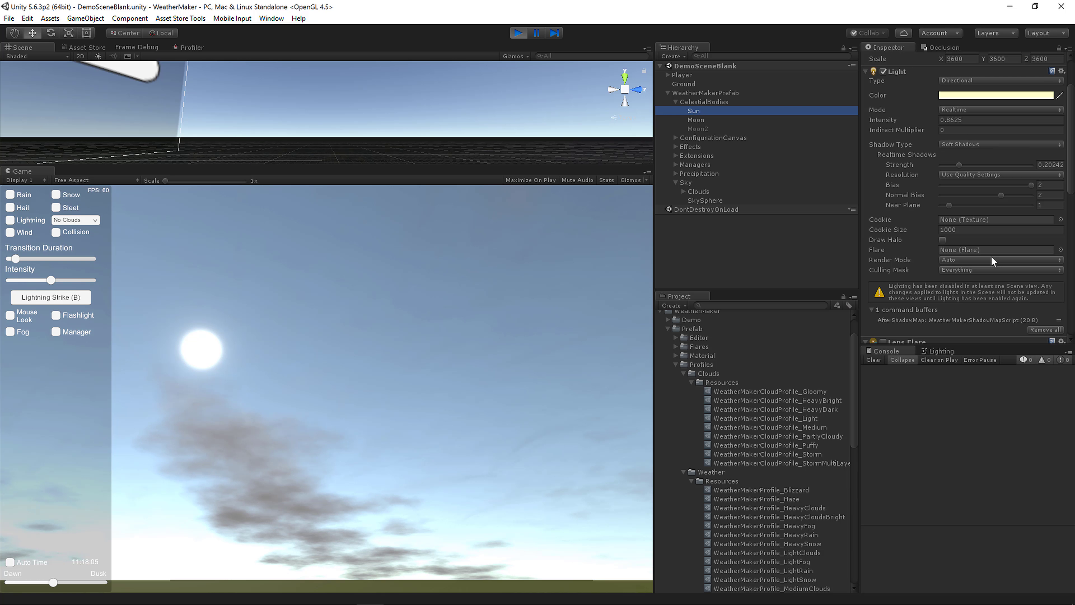
pyautogui.scroll(3, 977, 199)
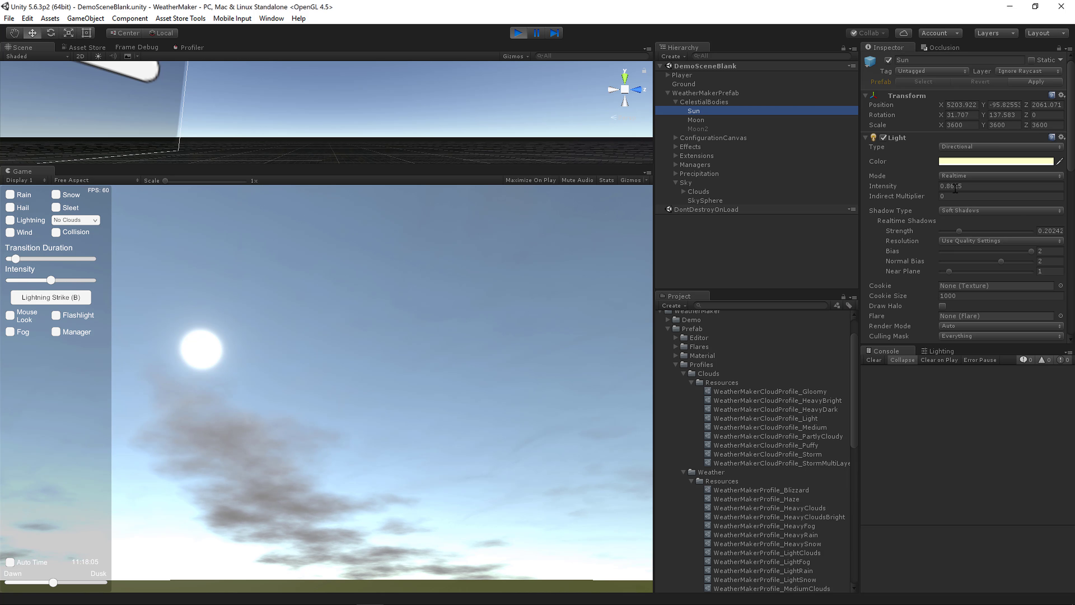
# - Reopen the Light cloud profile, bring the ground into view, try the first Cloud Cover at 1, and undo it
pyautogui.click(700, 191)
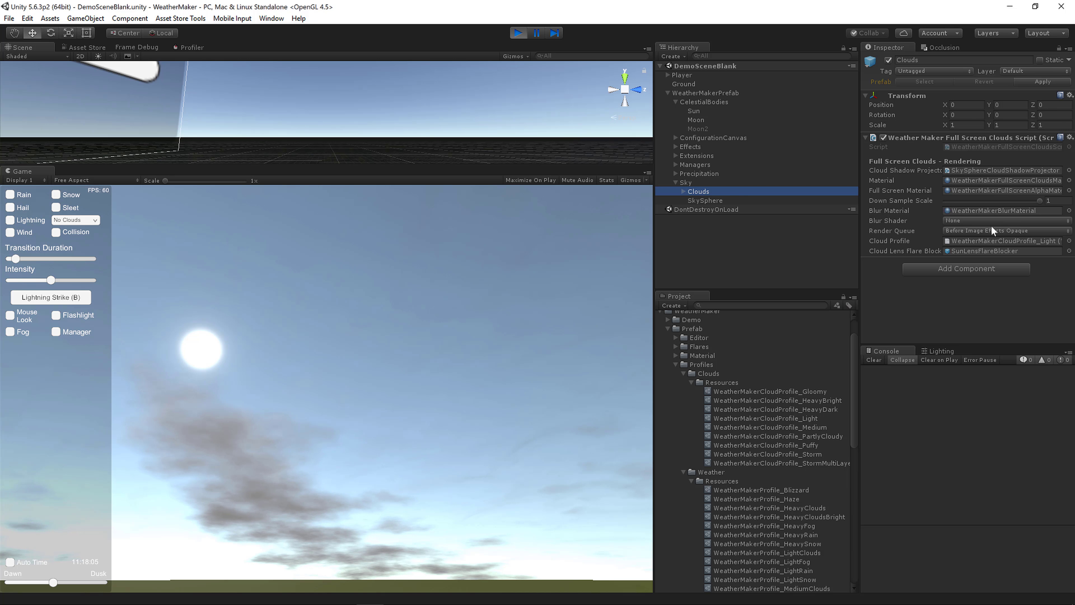
pyautogui.doubleClick(993, 241)
pyautogui.scroll(-10, 987, 250)
pyautogui.scroll(-5, 985, 255)
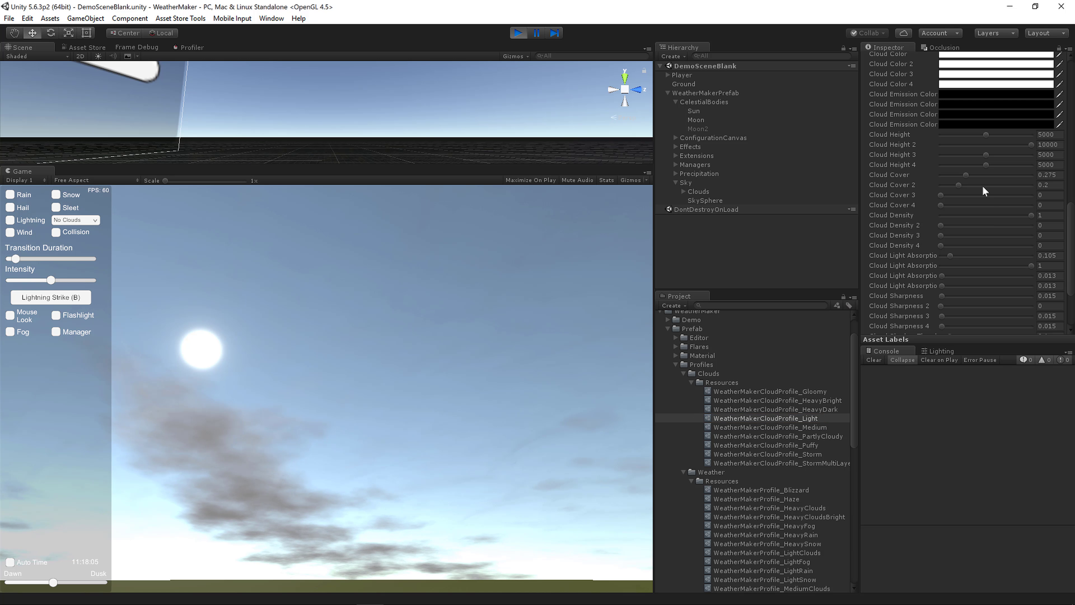
pyautogui.click(491, 373)
pyautogui.press('m')
pyautogui.press('m')
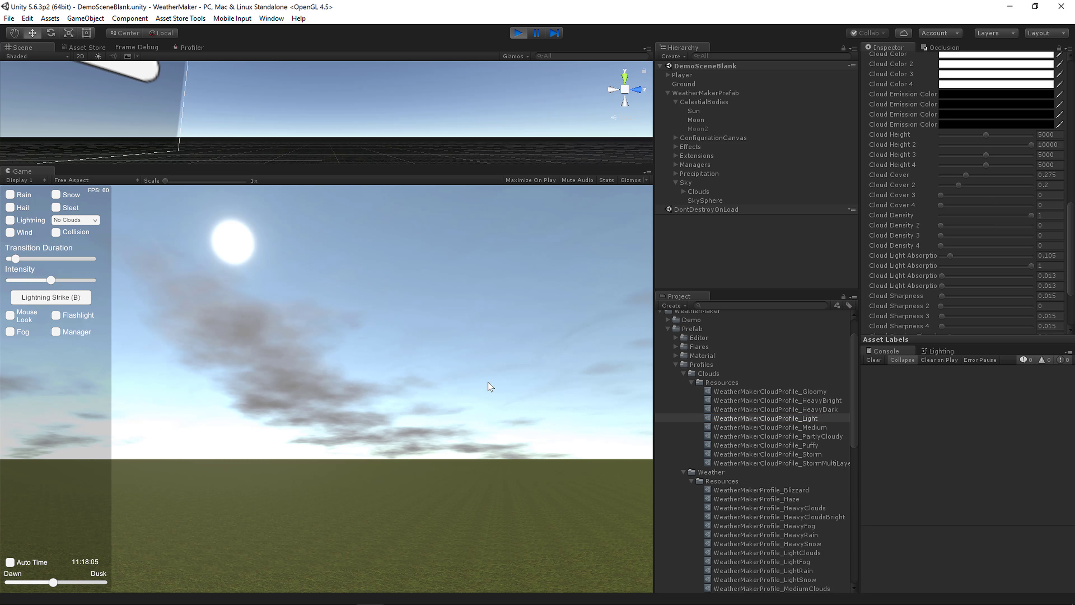
pyautogui.moveTo(965, 174); pyautogui.dragTo(1025, 175)
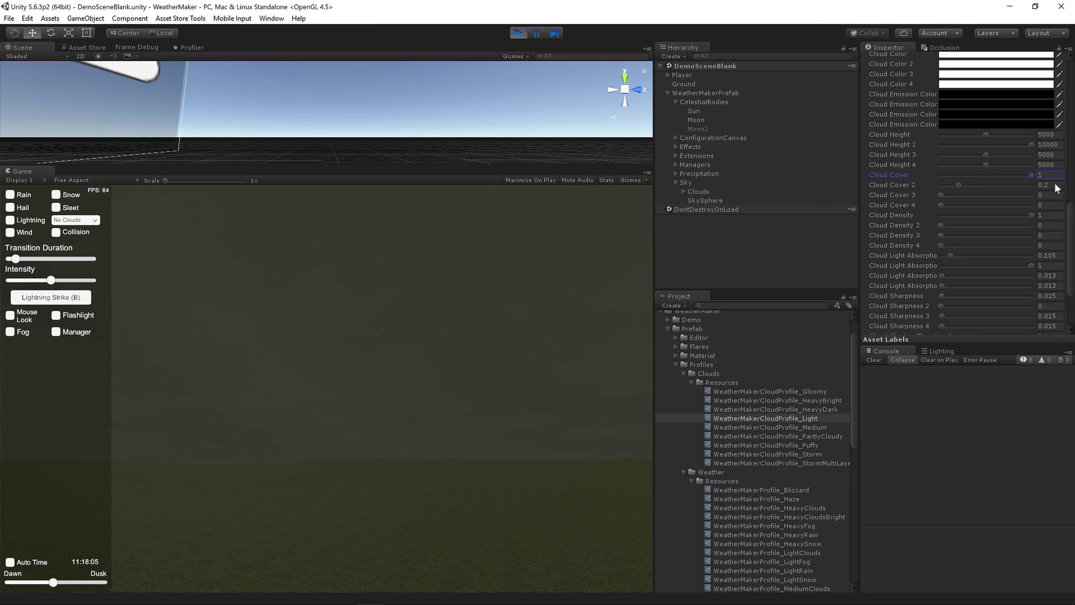
pyautogui.hotkey('ctrl', 'z')
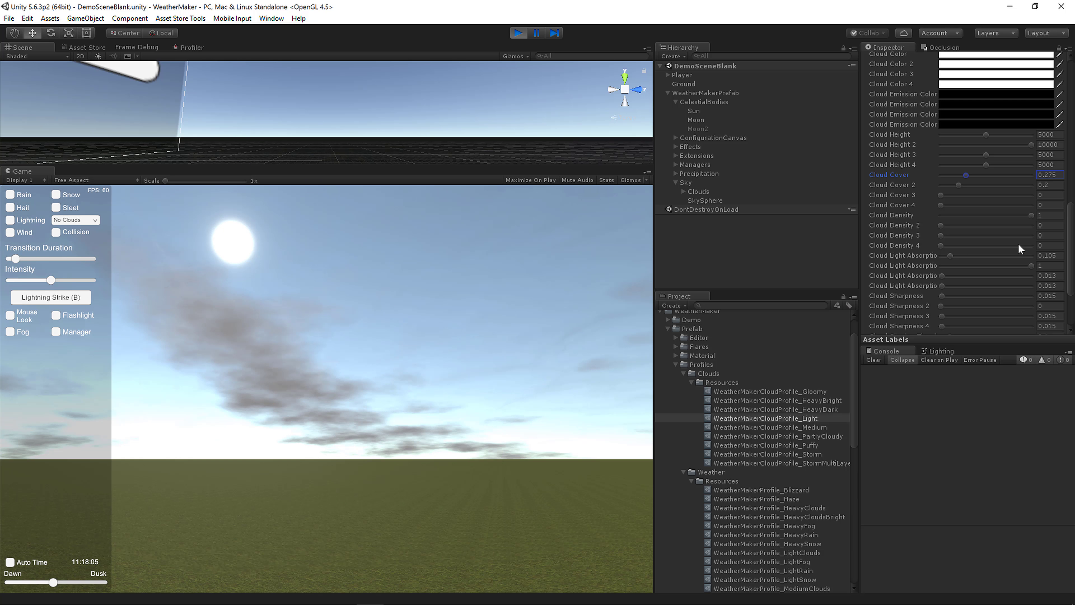
# - Undo the first Cloud Density change and return to the Light profile's cloud appearance settings
pyautogui.hotkey('ctrl', 'z')
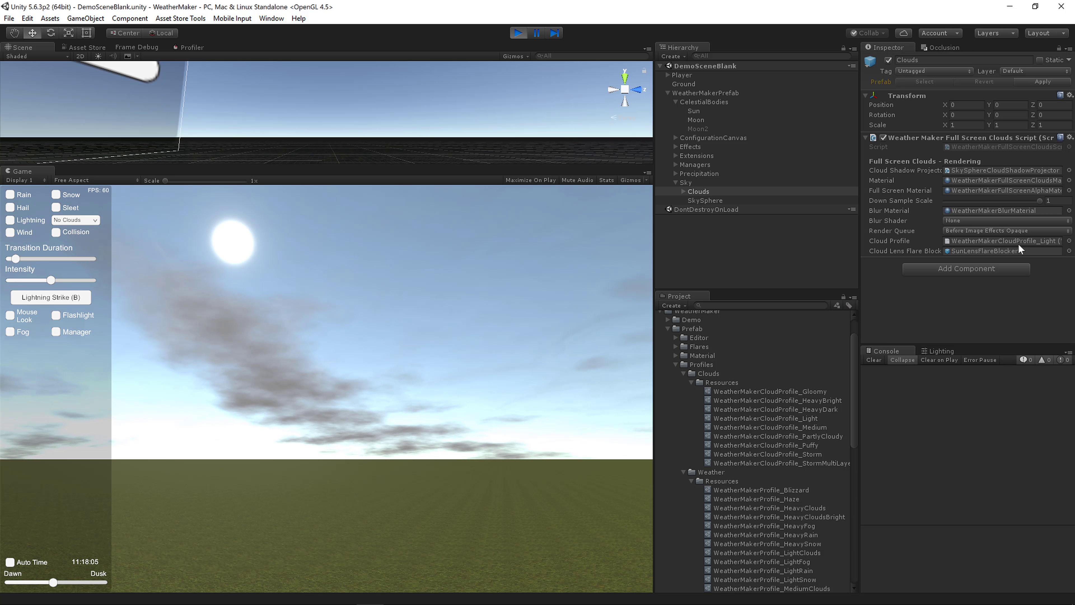
pyautogui.hotkey('ctrl', 'z')
pyautogui.hotkey('ctrl', 'z')
pyautogui.hotkey('ctrl', 'z')
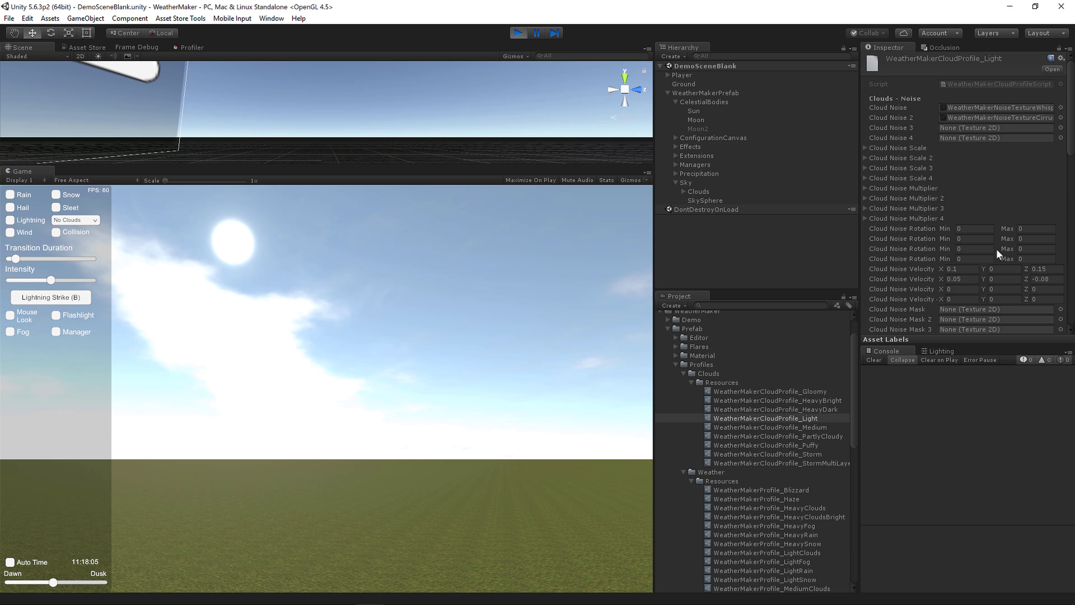
pyautogui.scroll(-10, 994, 280)
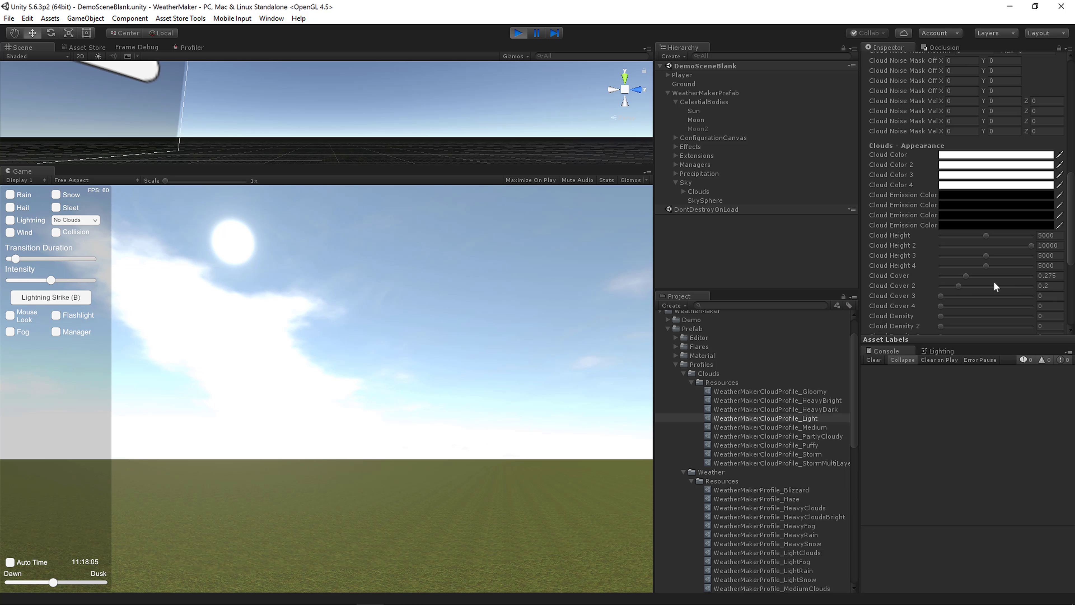
pyautogui.scroll(-3, 994, 286)
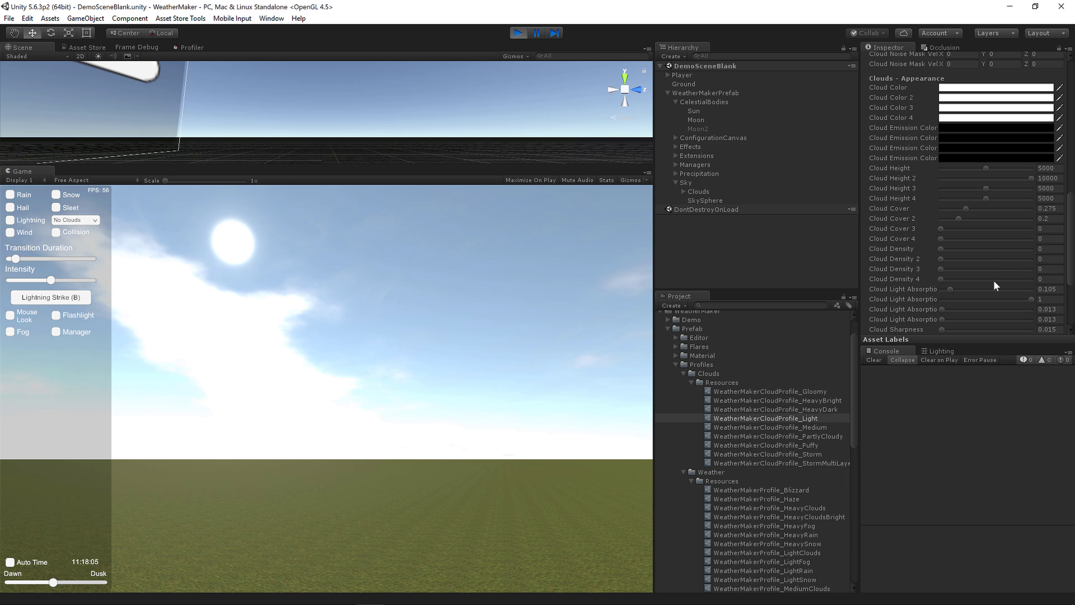
pyautogui.scroll(-2, 994, 280)
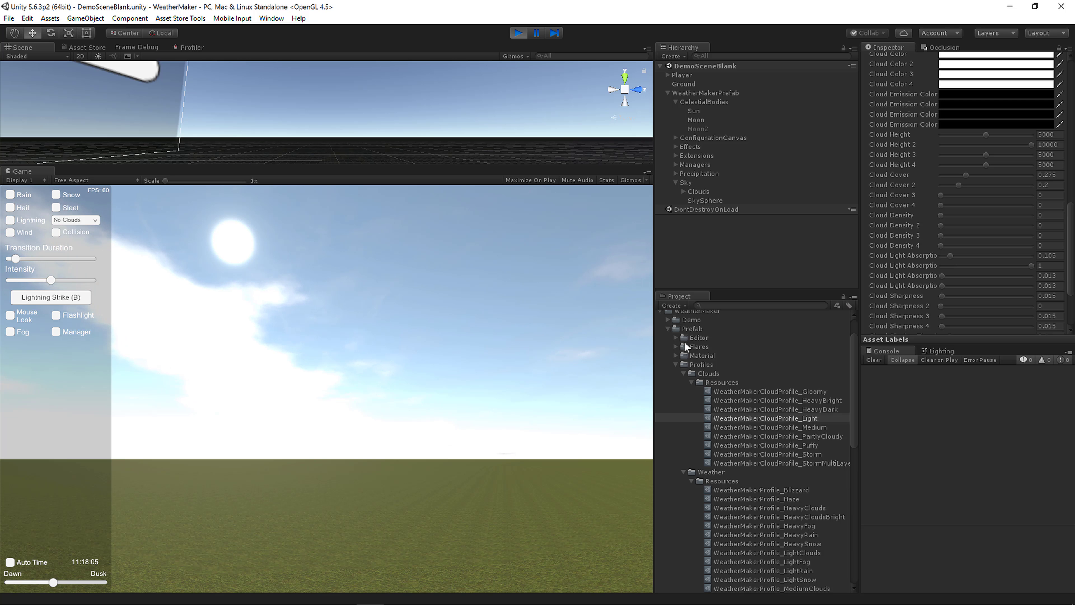
# - Tilt the player's view upward, try the Light profile's first Cloud Light Absorption at 0 and at its maximum, undoing each change
pyautogui.moveTo(465, 413); pyautogui.dragTo(452, 406, button='right')
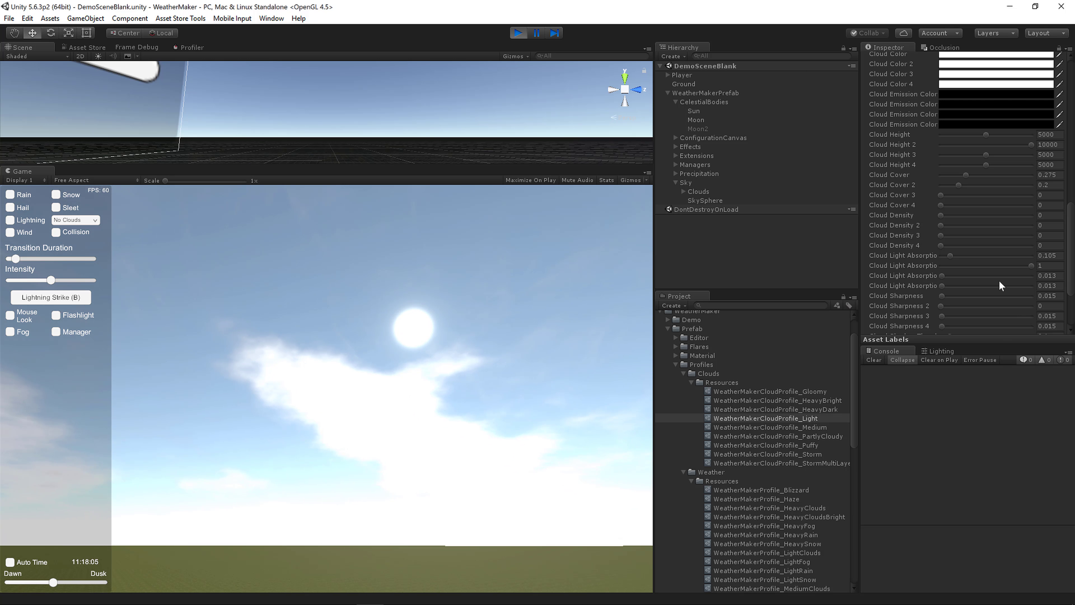
pyautogui.moveTo(950, 256); pyautogui.dragTo(942, 255)
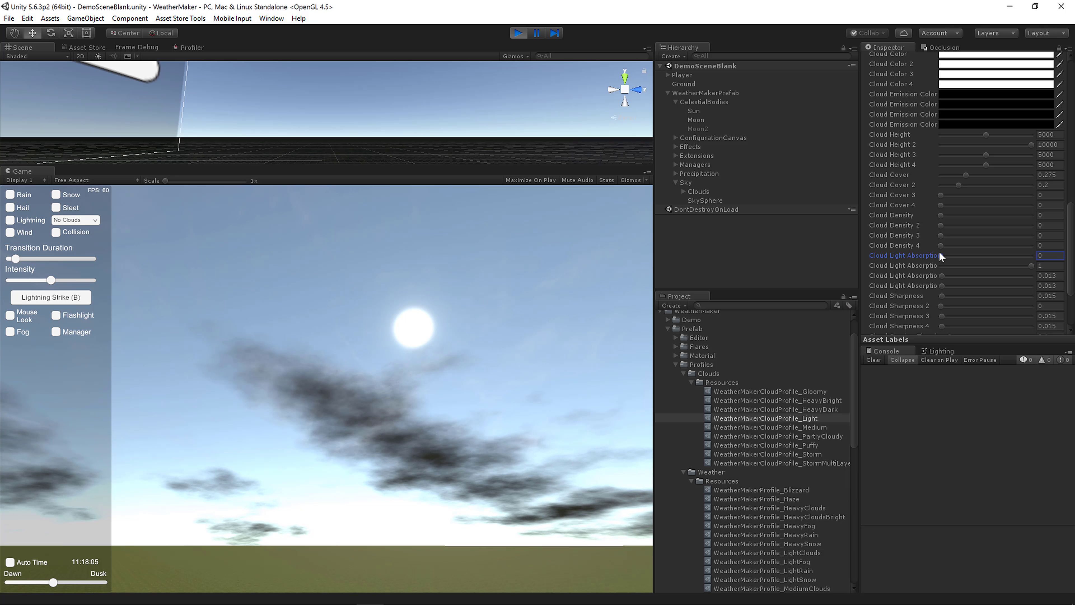
pyautogui.hotkey('ctrl', 'z')
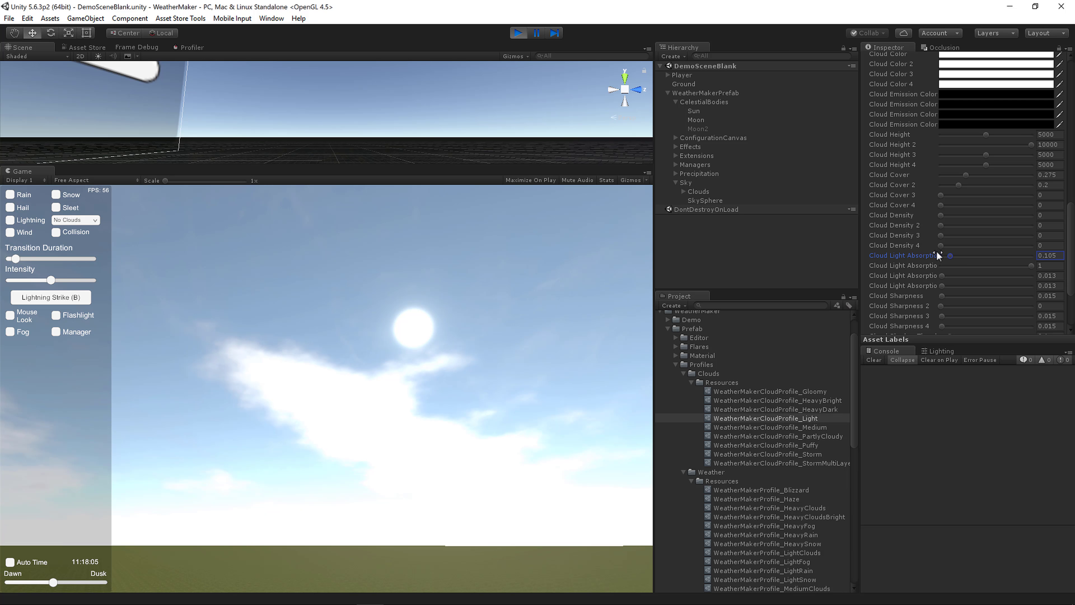
pyautogui.moveTo(950, 255); pyautogui.dragTo(1050, 258)
pyautogui.hotkey('ctrl', 'z')
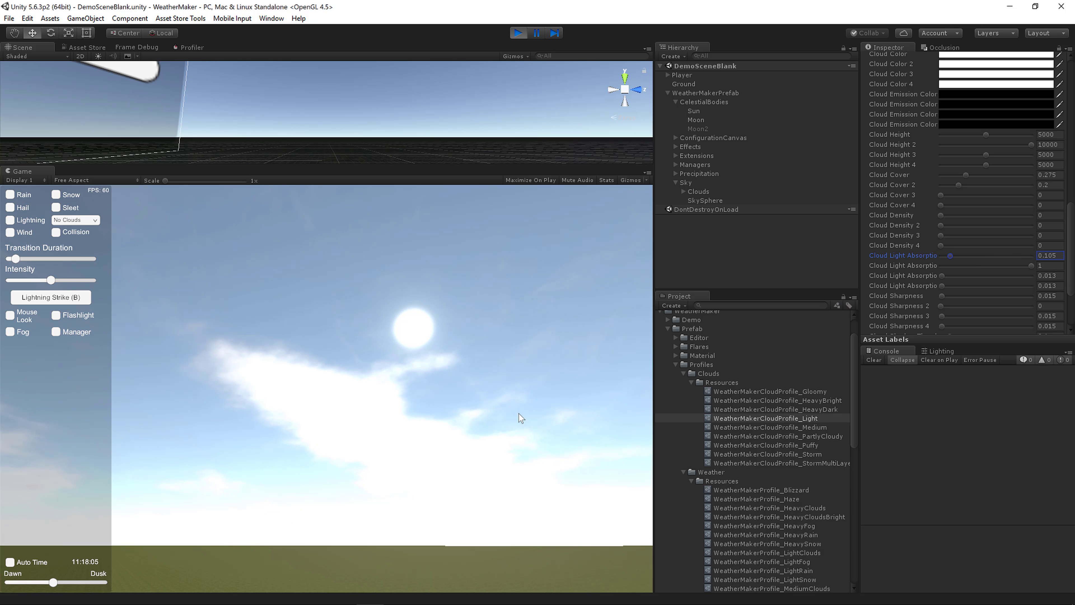
# - Try the first Cloud Sharpness at 0 with a higher first Cloud Cover, and undo both changes
pyautogui.moveTo(517, 412); pyautogui.dragTo(534, 391, button='right')
pyautogui.moveTo(535, 394); pyautogui.dragTo(513, 401)
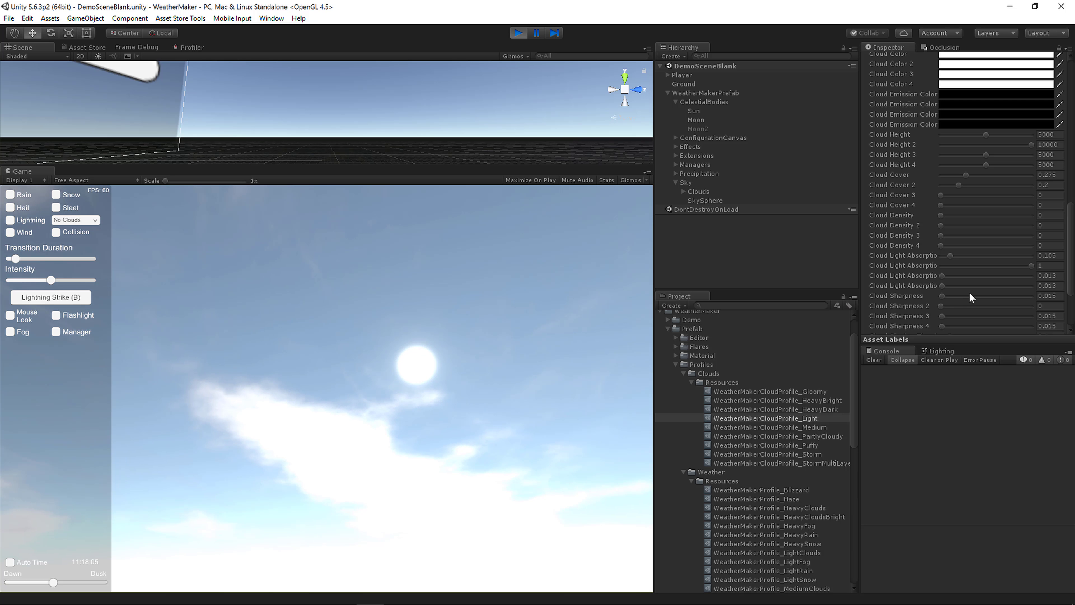
pyautogui.scroll(-2, 971, 286)
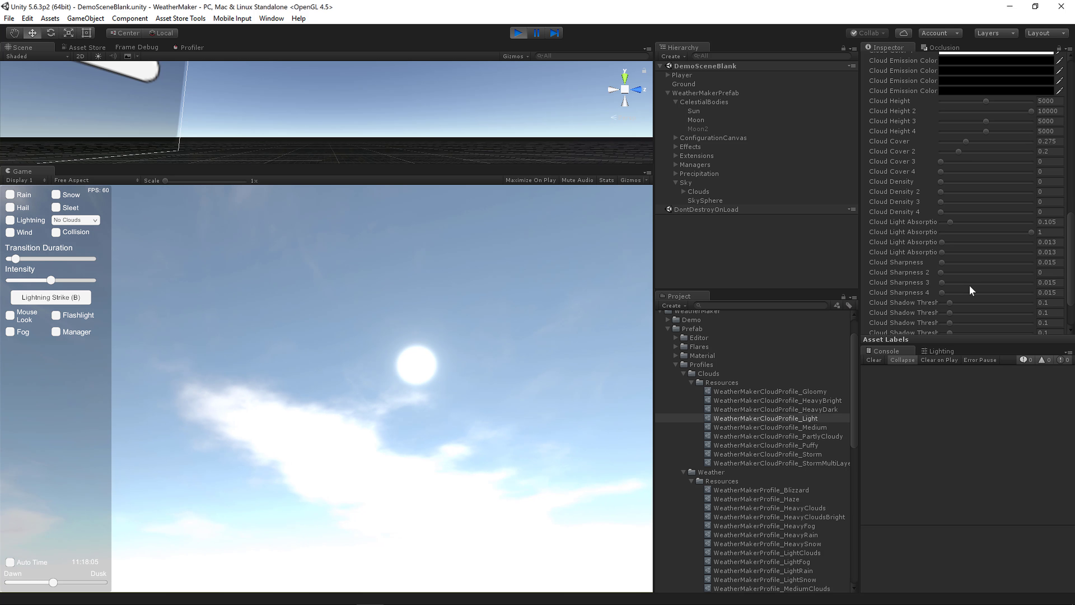
pyautogui.moveTo(520, 423); pyautogui.dragTo(512, 426)
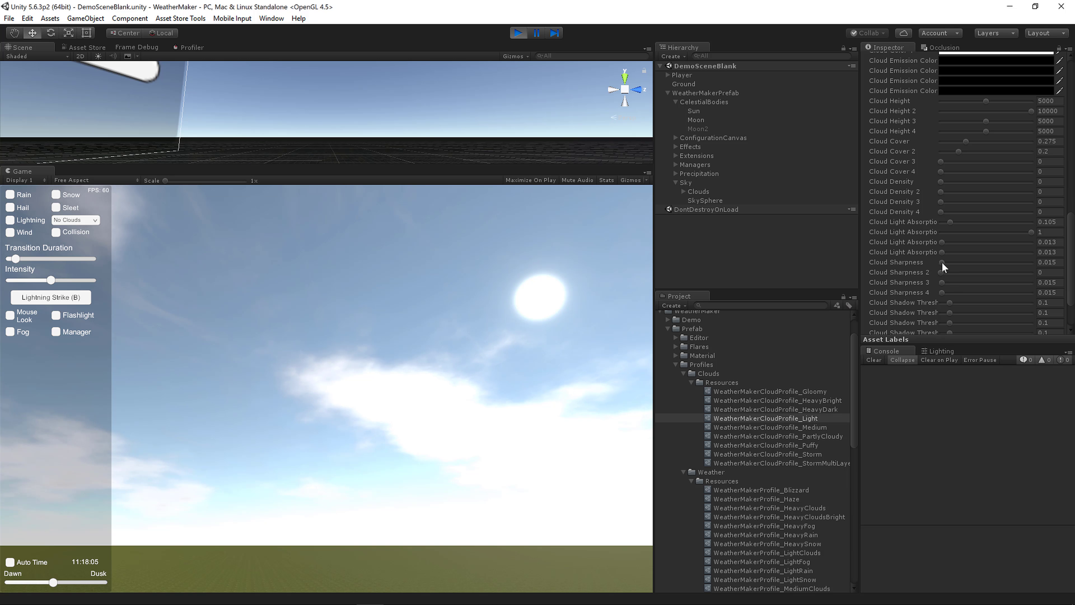
pyautogui.moveTo(943, 263)
pyautogui.mouseDown()
pyautogui.moveTo(1035, 263)
pyautogui.moveTo(936, 260)
pyautogui.mouseUp()
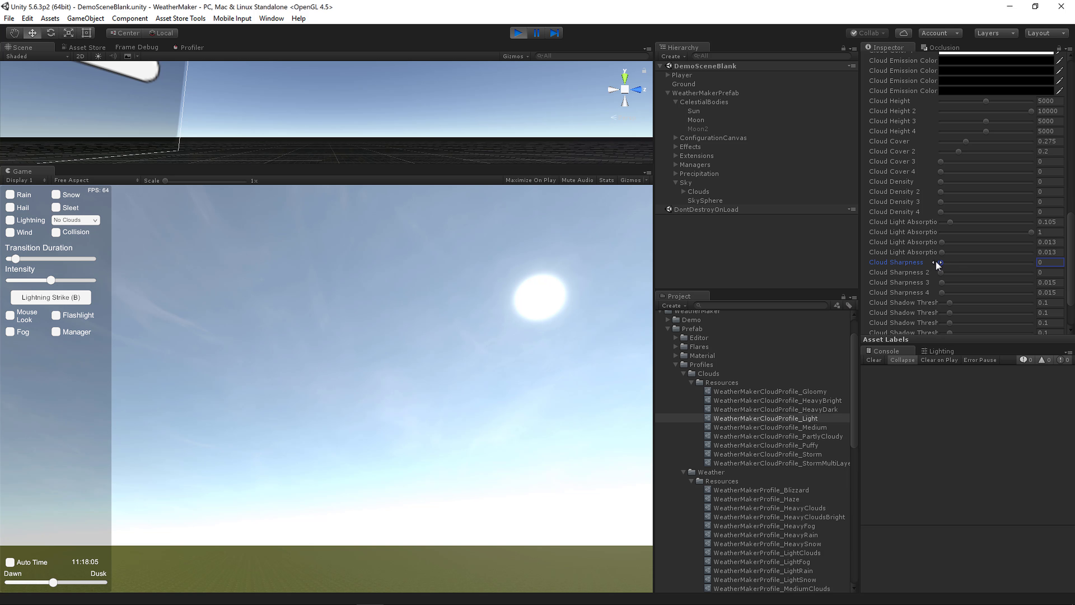
pyautogui.moveTo(966, 141); pyautogui.dragTo(993, 145)
pyautogui.hotkey('ctrl', 'z')
pyautogui.hotkey('ctrl', 'z')
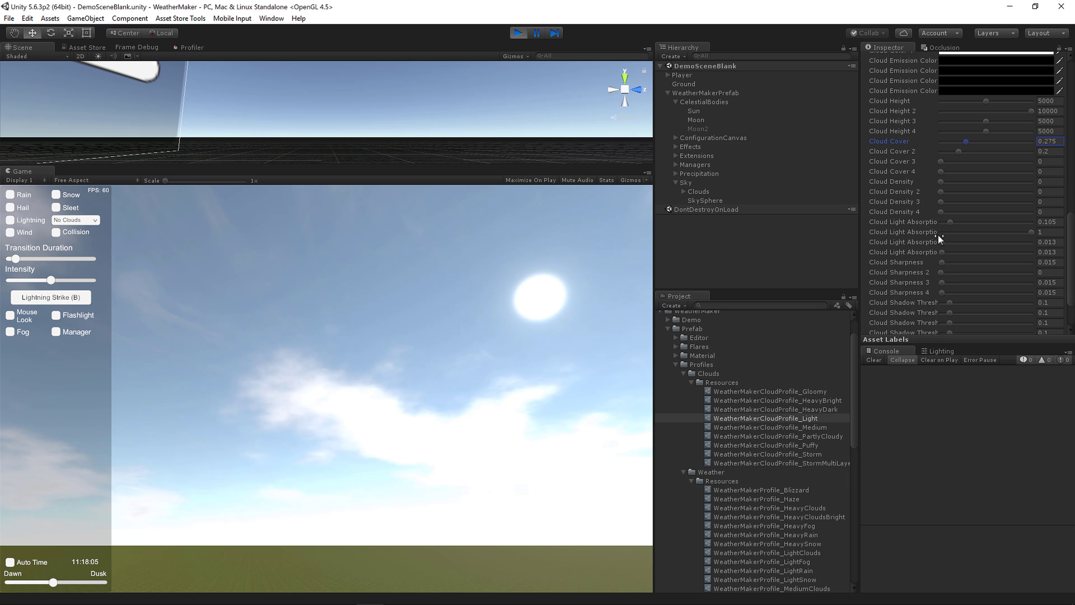
# - Turn the player's view to the scattered clouds, set Cloud Sharpness 2 to 0, and bring the cloud shadow settings into view
pyautogui.moveTo(430, 362); pyautogui.dragTo(401, 360, button='right')
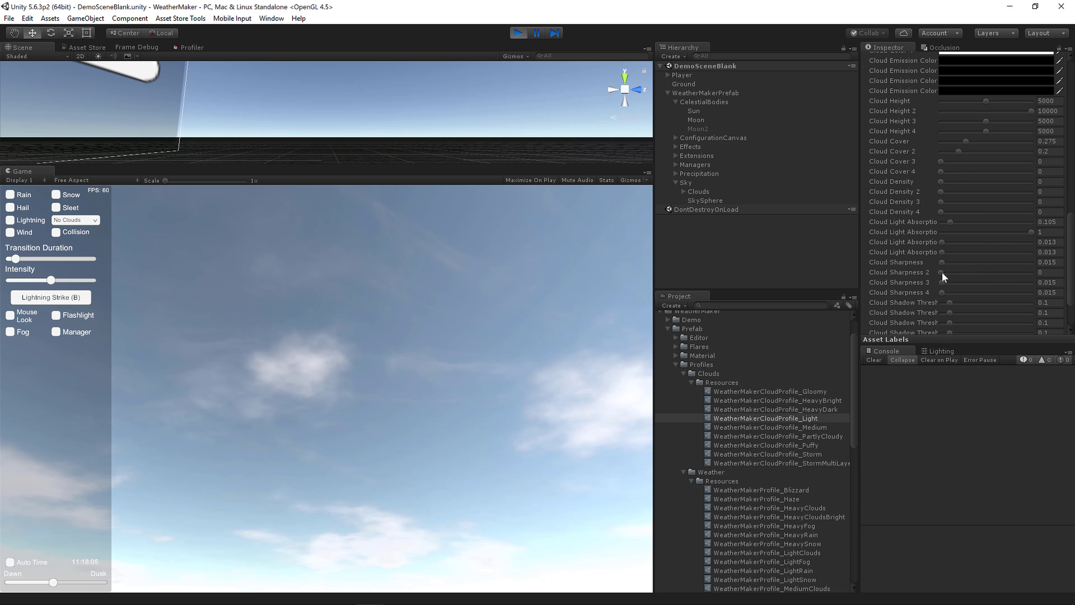
pyautogui.moveTo(942, 273)
pyautogui.mouseDown()
pyautogui.moveTo(981, 276)
pyautogui.moveTo(940, 273)
pyautogui.mouseUp()
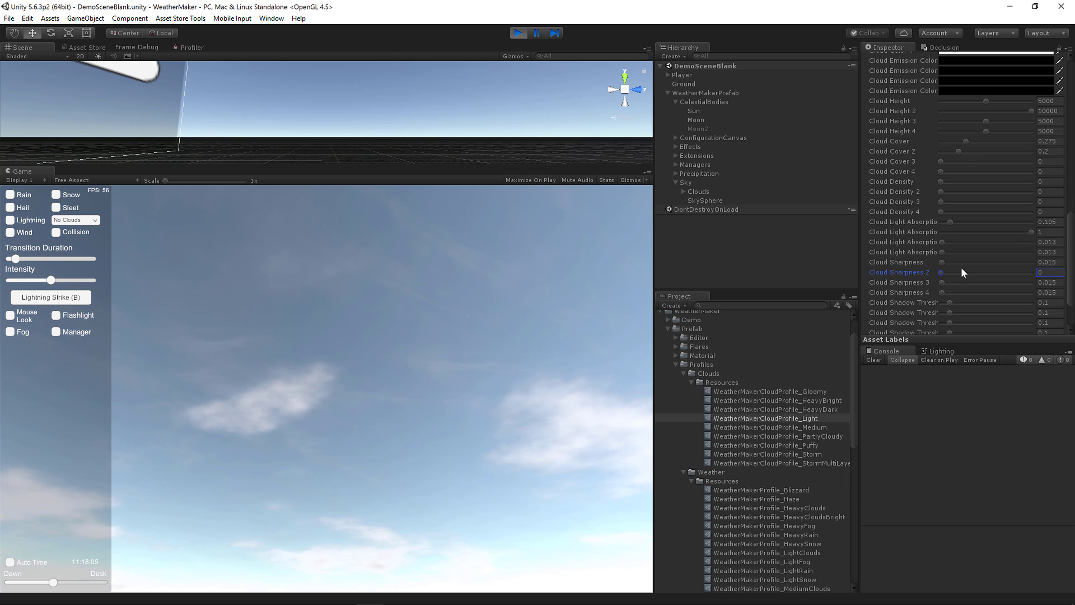
pyautogui.scroll(-3, 960, 272)
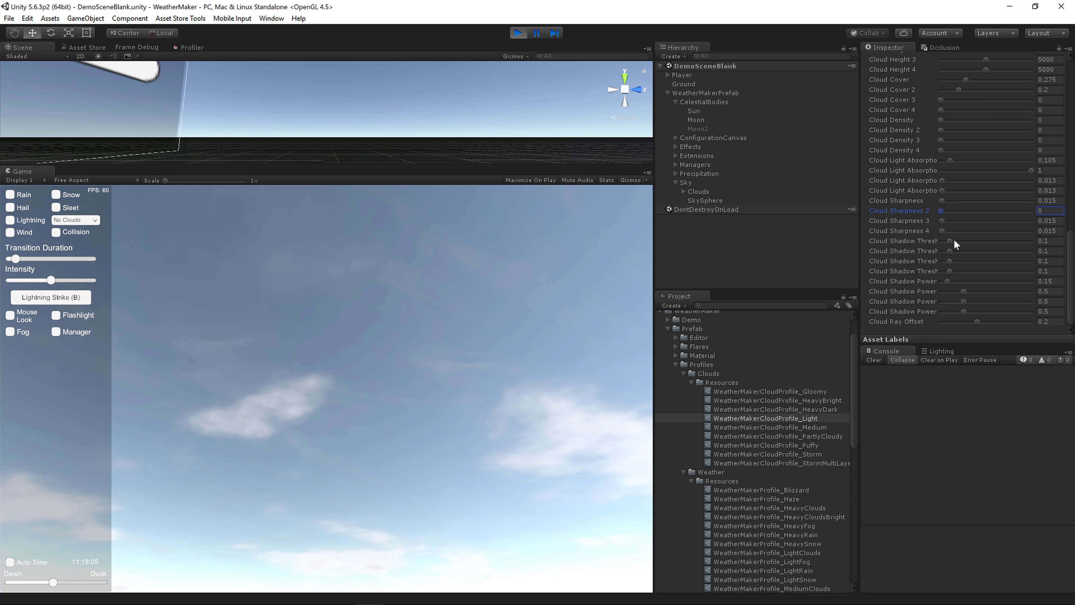
# - Enable the SkySphereCloudShadowProjector object under Sky > Clouds and turn the player's view towards the sun and horizon
pyautogui.click(683, 192)
pyautogui.click(733, 209)
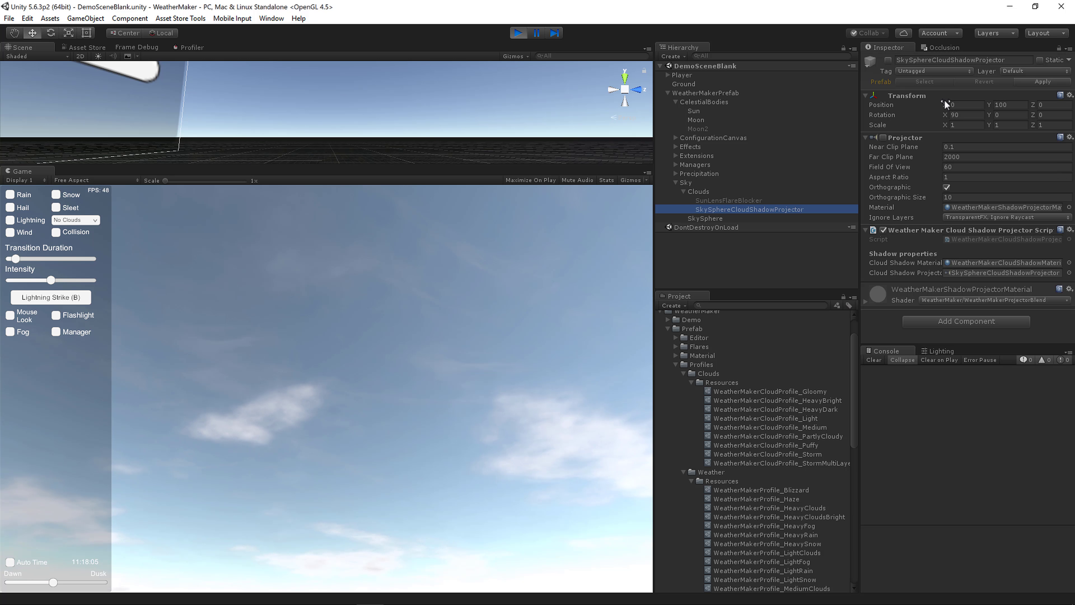
pyautogui.click(887, 60)
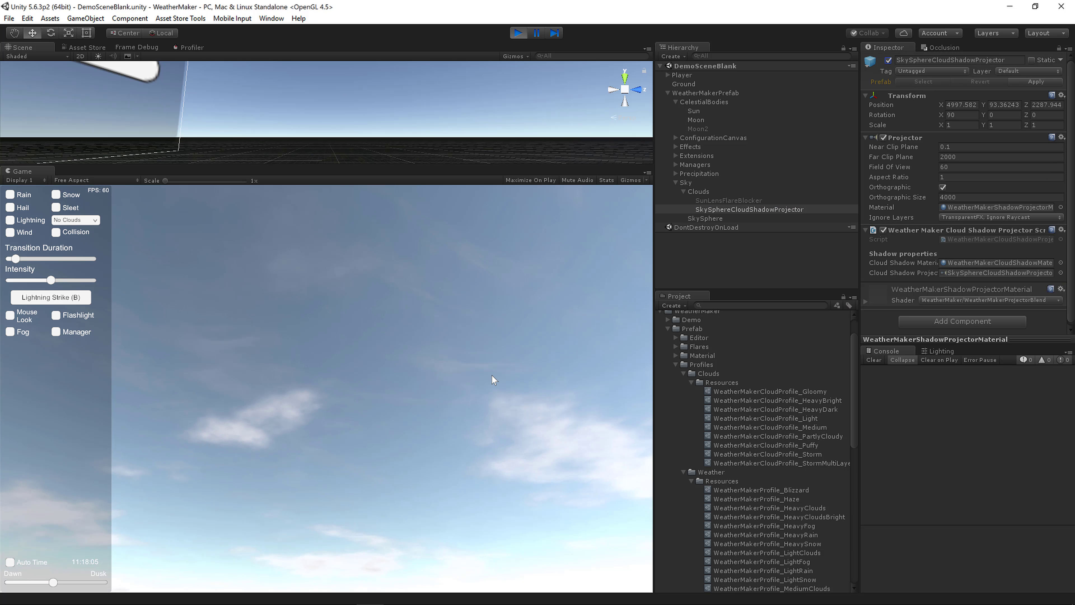
pyautogui.moveTo(480, 372); pyautogui.dragTo(452, 401, button='right')
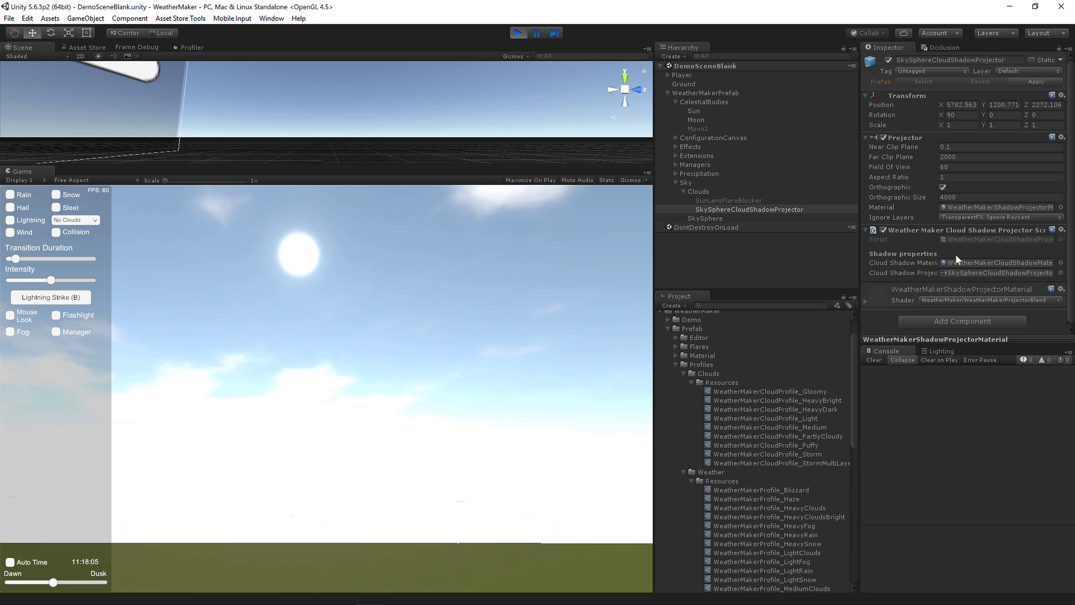
# - Reopen the Light profile from the Clouds object, raise the first Cloud Cover to 0.337, and turn the player's view over the ground
pyautogui.click(696, 192)
pyautogui.doubleClick(1001, 240)
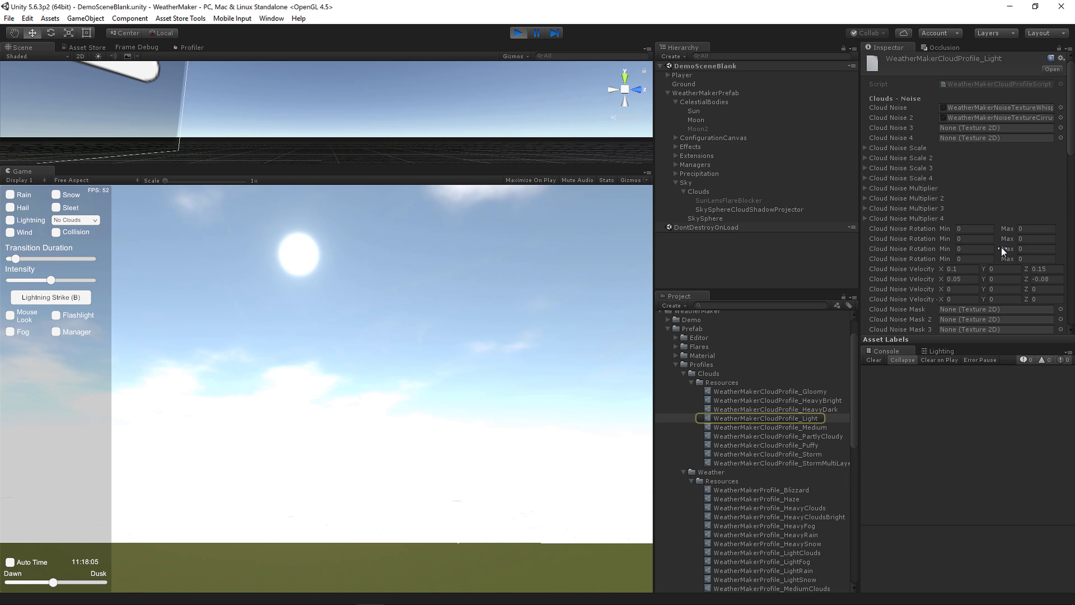
pyautogui.scroll(-10, 999, 254)
pyautogui.scroll(-5, 999, 257)
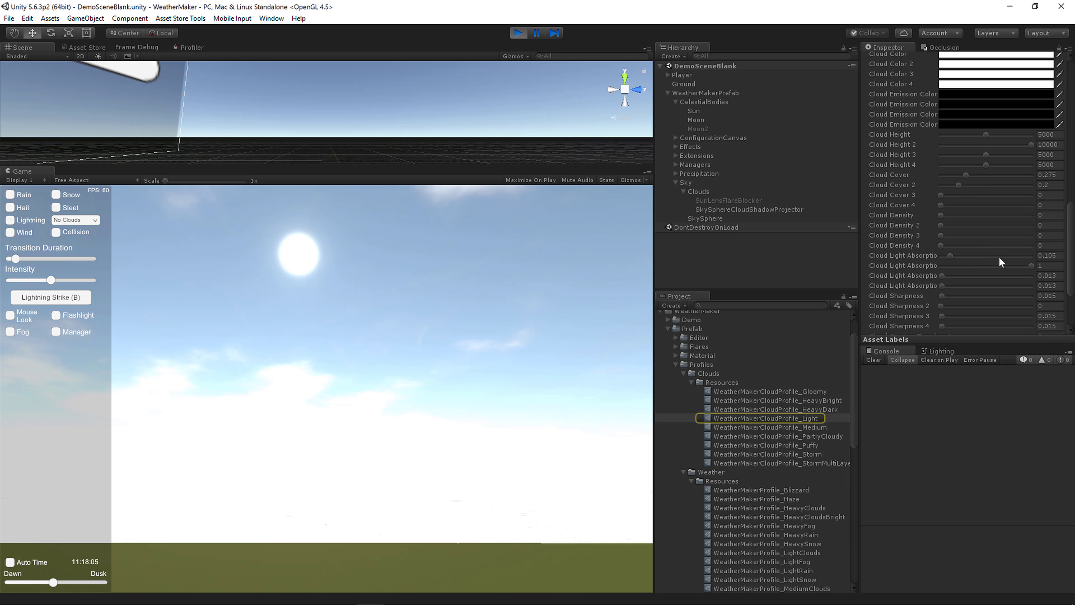
pyautogui.moveTo(967, 174); pyautogui.dragTo(972, 174)
pyautogui.moveTo(412, 424); pyautogui.dragTo(241, 417, button='right')
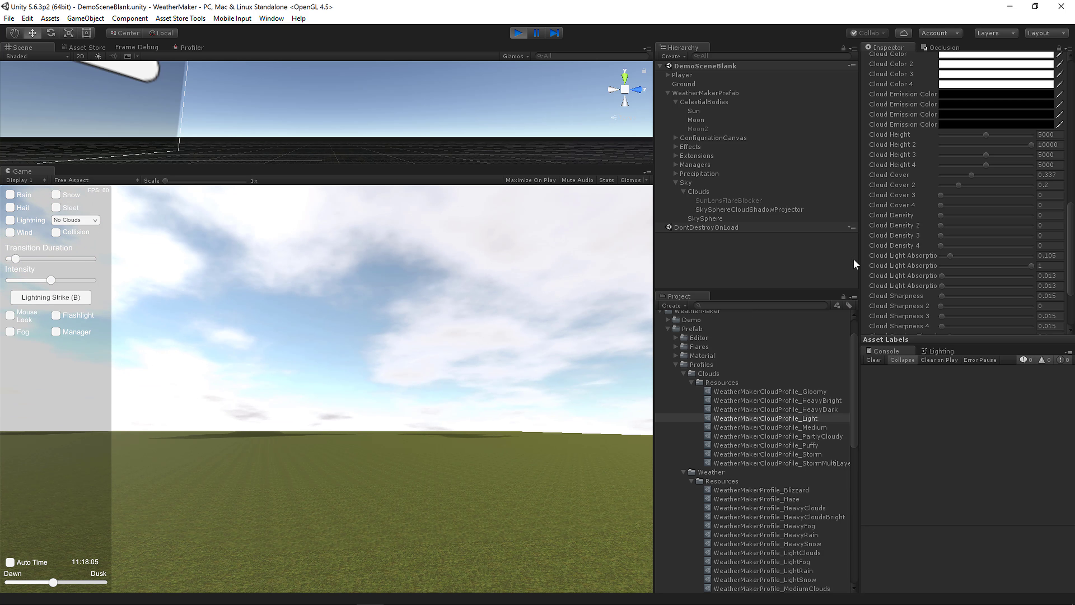
# - Try the first Cloud Shadow Threshold at 0 and look across the shaded ground
pyautogui.scroll(-3, 964, 292)
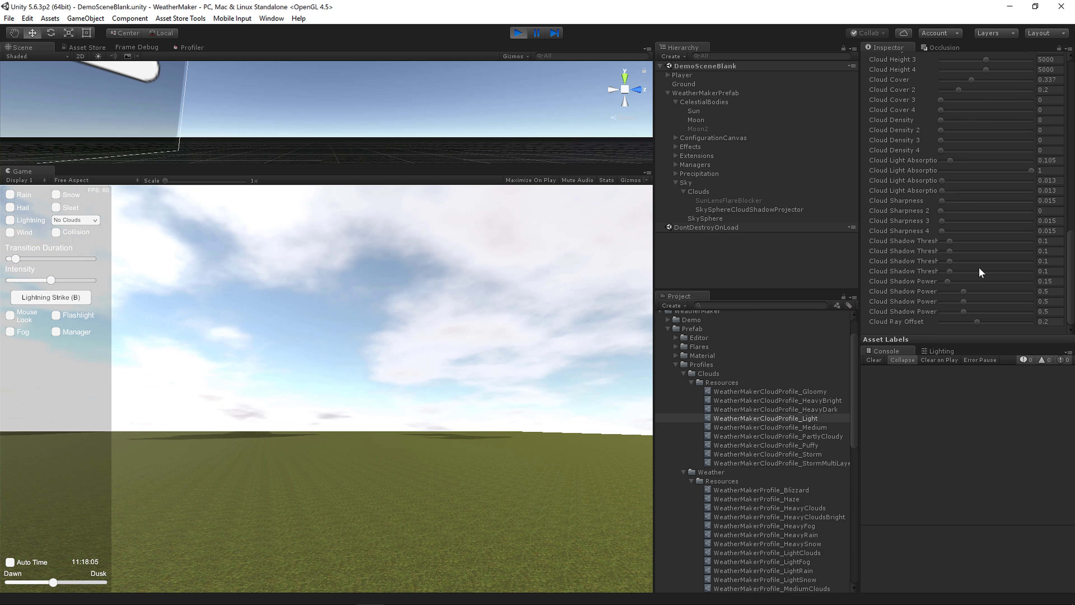
pyautogui.moveTo(950, 240); pyautogui.dragTo(937, 240)
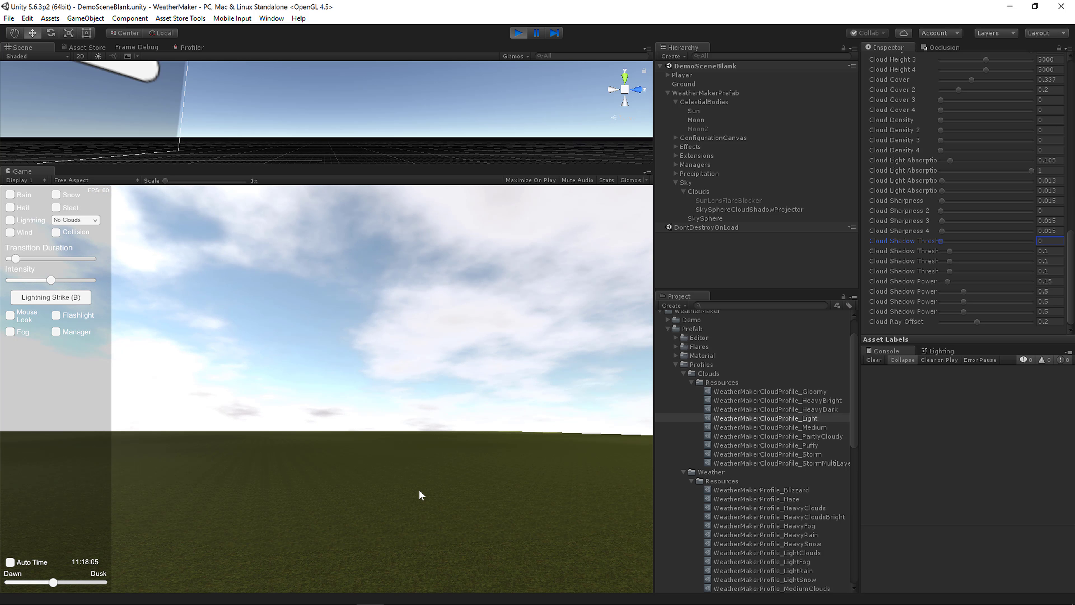
pyautogui.moveTo(419, 486); pyautogui.dragTo(584, 456, button='right')
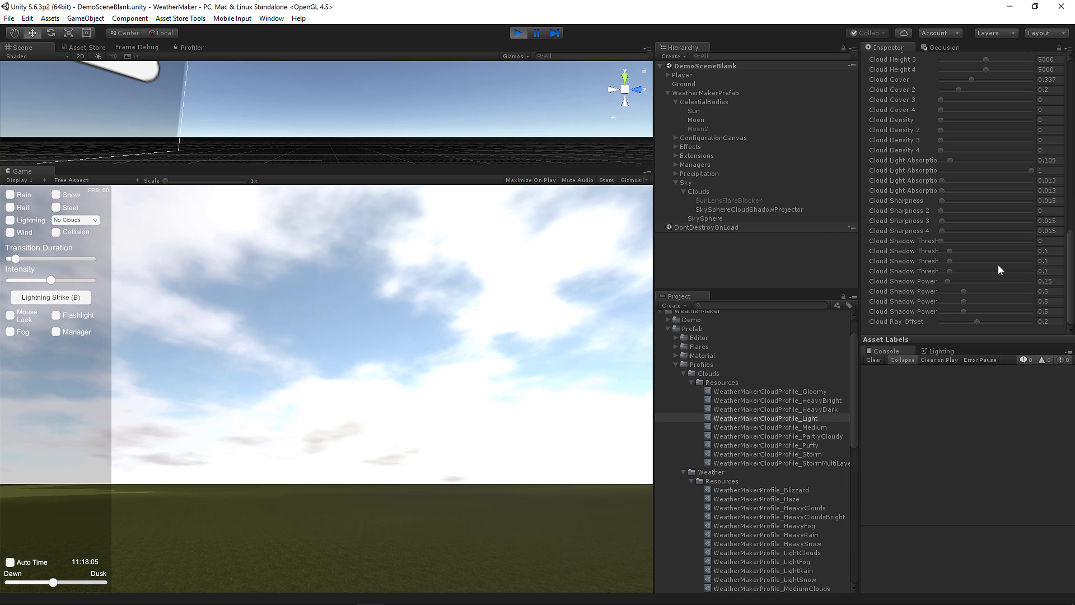
# - Set the first Cloud Shadow Threshold to 0.05 and look around at the cloud shadows on the ground
pyautogui.click(1054, 241)
pyautogui.write('.05')
pyautogui.moveTo(358, 507); pyautogui.dragTo(326, 502, button='right')
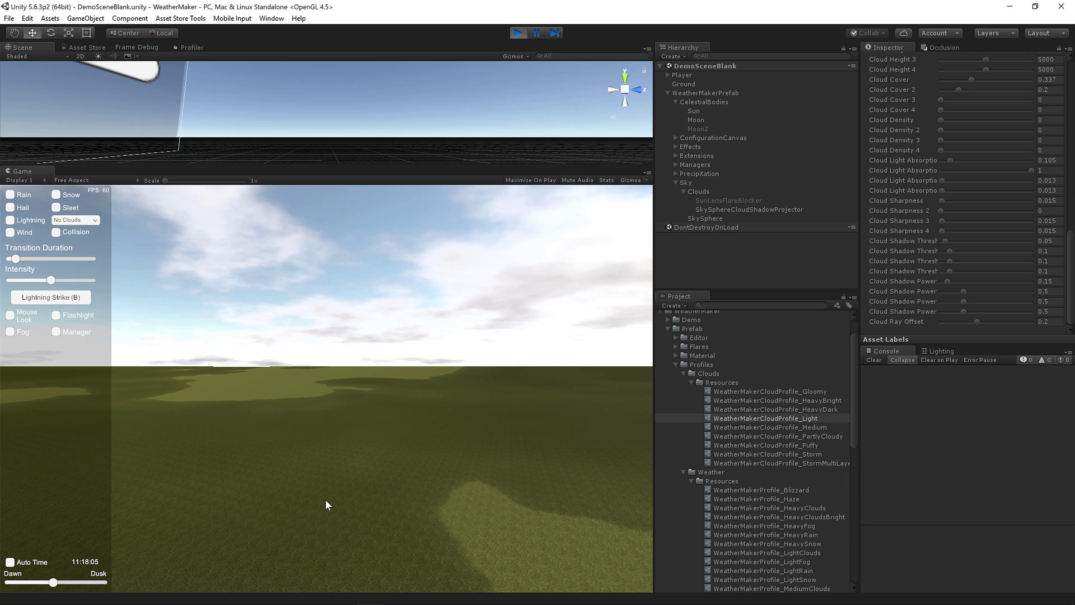
pyautogui.moveTo(326, 501); pyautogui.dragTo(504, 498, button='right')
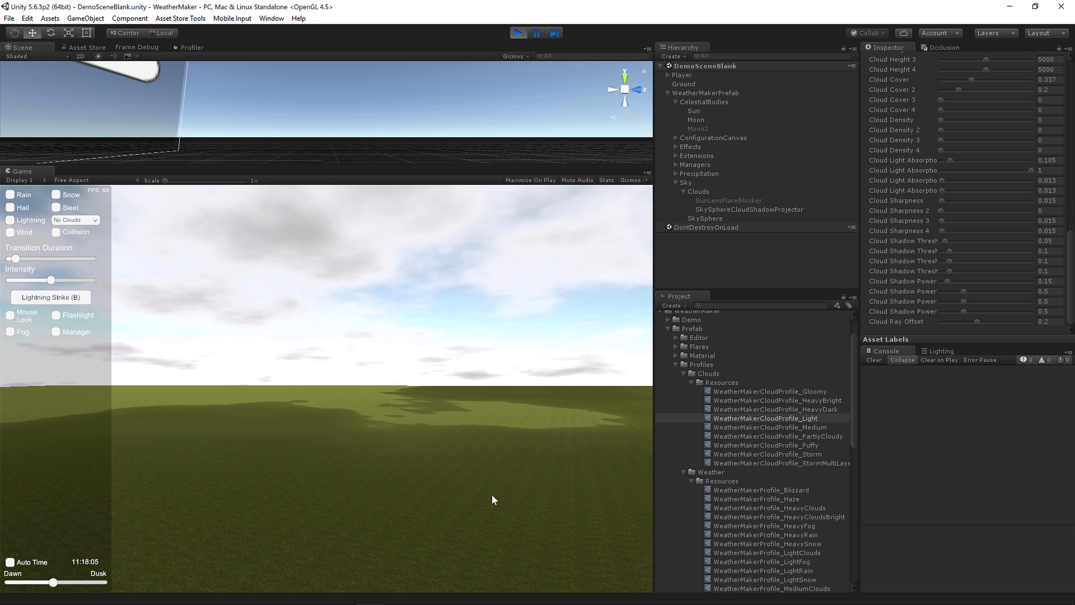
pyautogui.moveTo(487, 491); pyautogui.dragTo(645, 474, button='right')
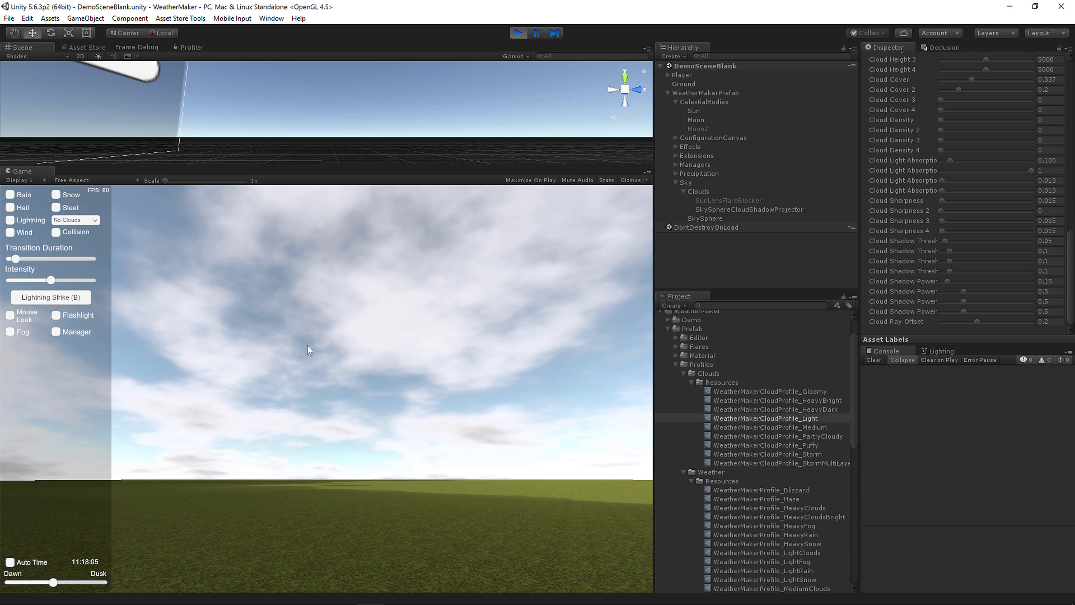
# - Look down at the grass, try the first Cloud Shadow Power at 0.0001, and undo it
pyautogui.moveTo(326, 351); pyautogui.dragTo(63, 373, button='right')
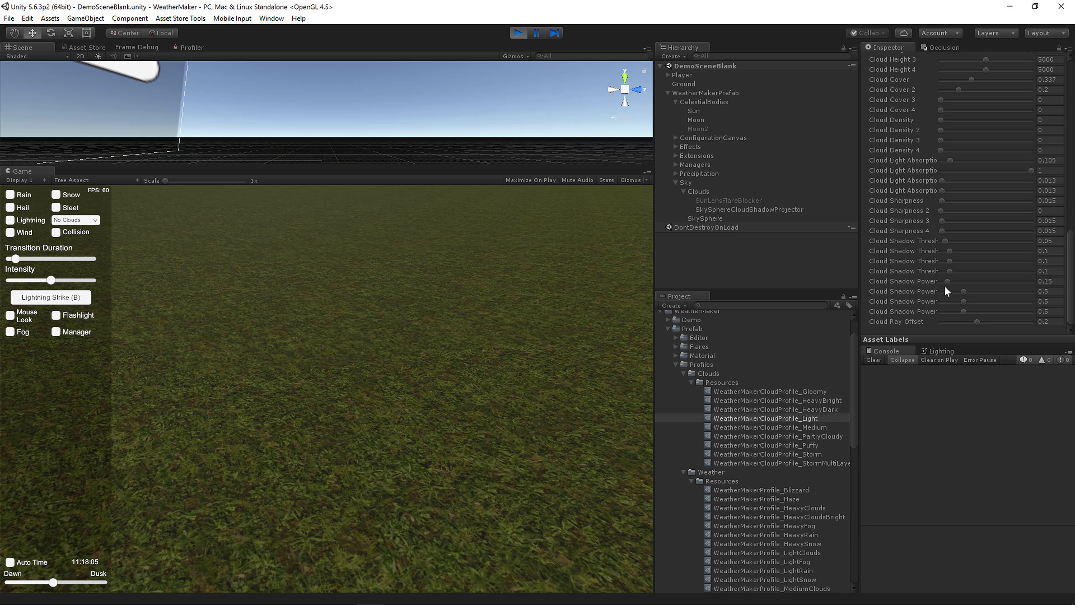
pyautogui.moveTo(949, 281); pyautogui.dragTo(942, 280)
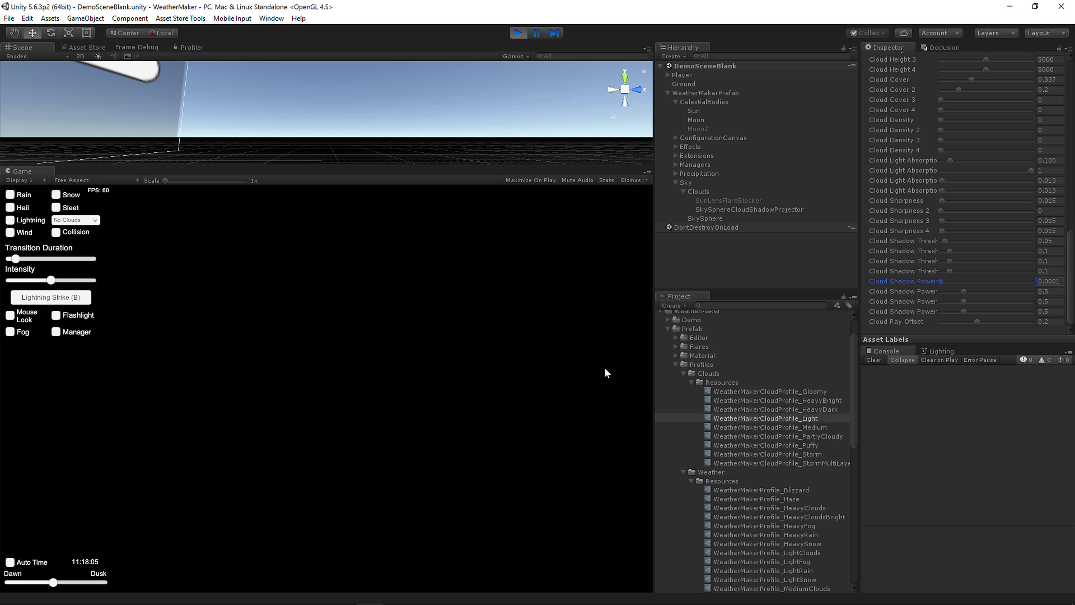
pyautogui.moveTo(461, 413); pyautogui.dragTo(648, 438, button='right')
pyautogui.hotkey('ctrl', 'z')
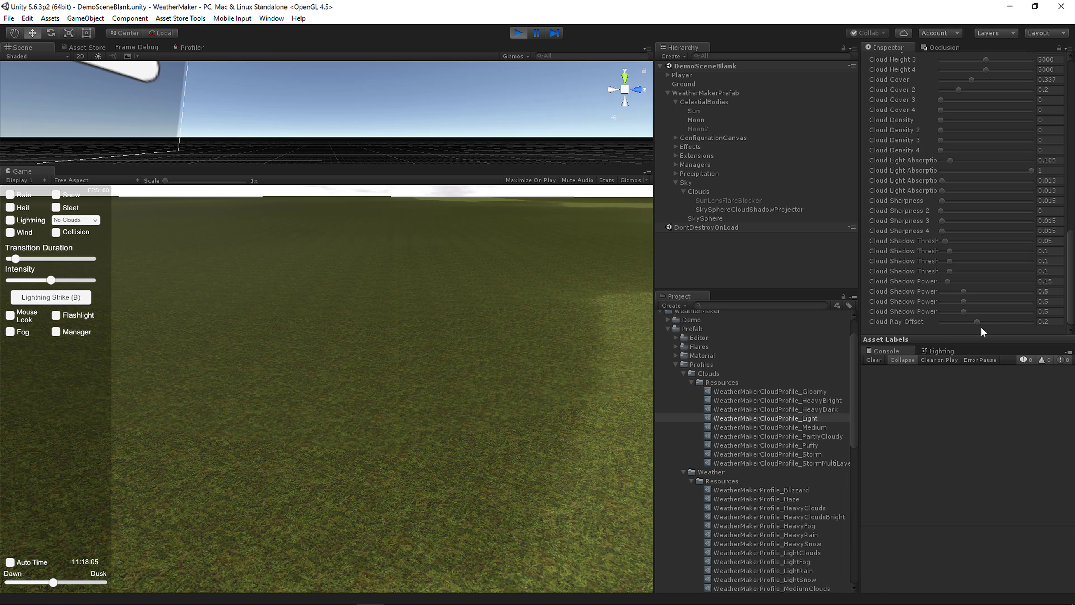
# - Toggle the SkySphereCloudShadowProjector to compare the ground with and without cloud shadows, leaving the object disabled
pyautogui.moveTo(466, 469); pyautogui.dragTo(444, 425, button='right')
pyautogui.click(729, 209)
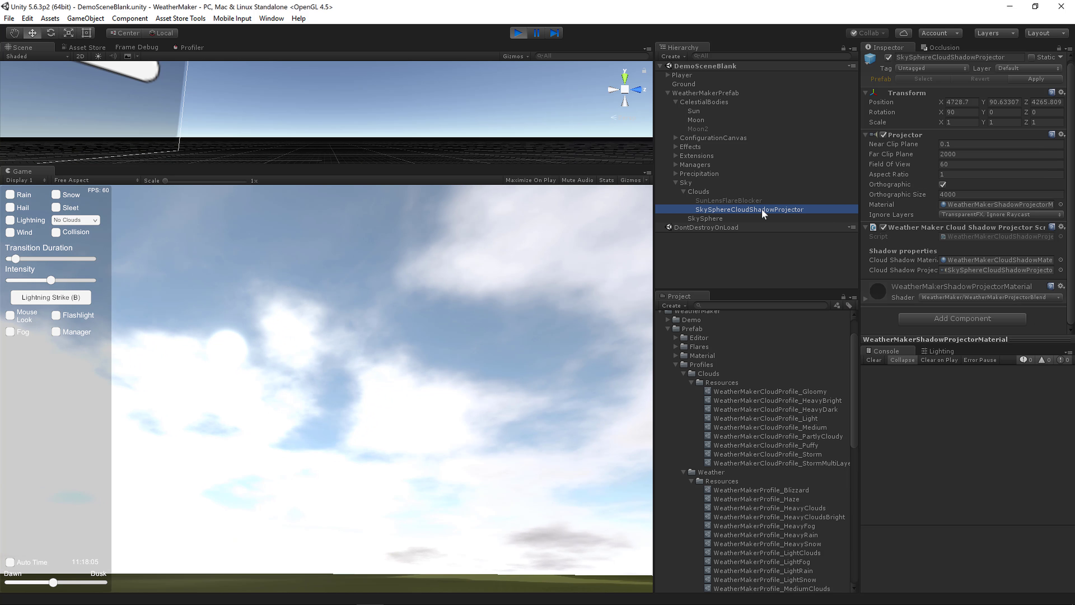
pyautogui.click(888, 58)
pyautogui.click(889, 57)
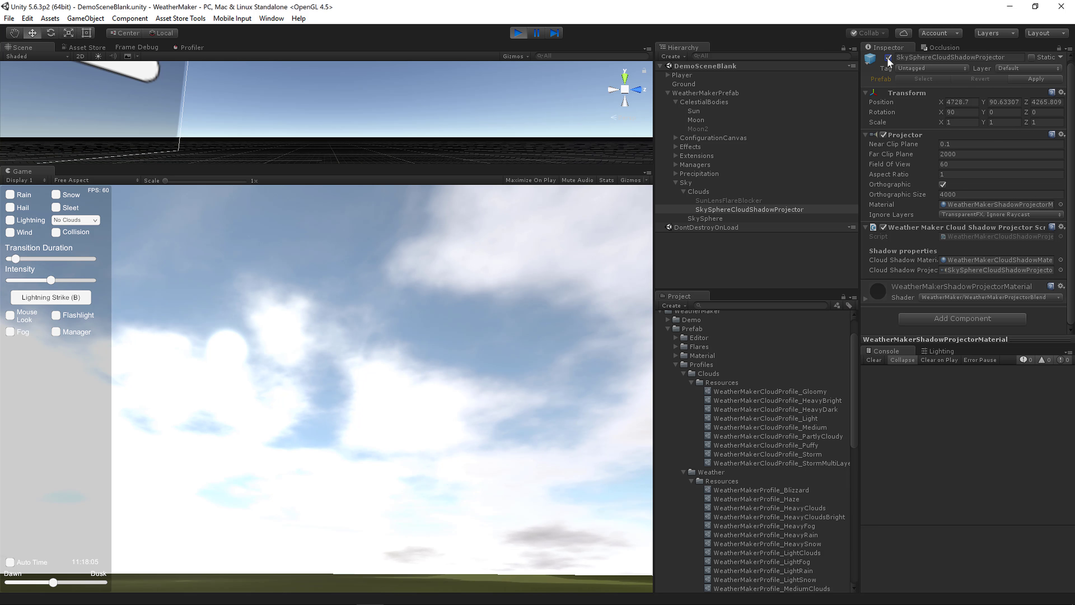
pyautogui.moveTo(520, 370); pyautogui.dragTo(588, 400, button='right')
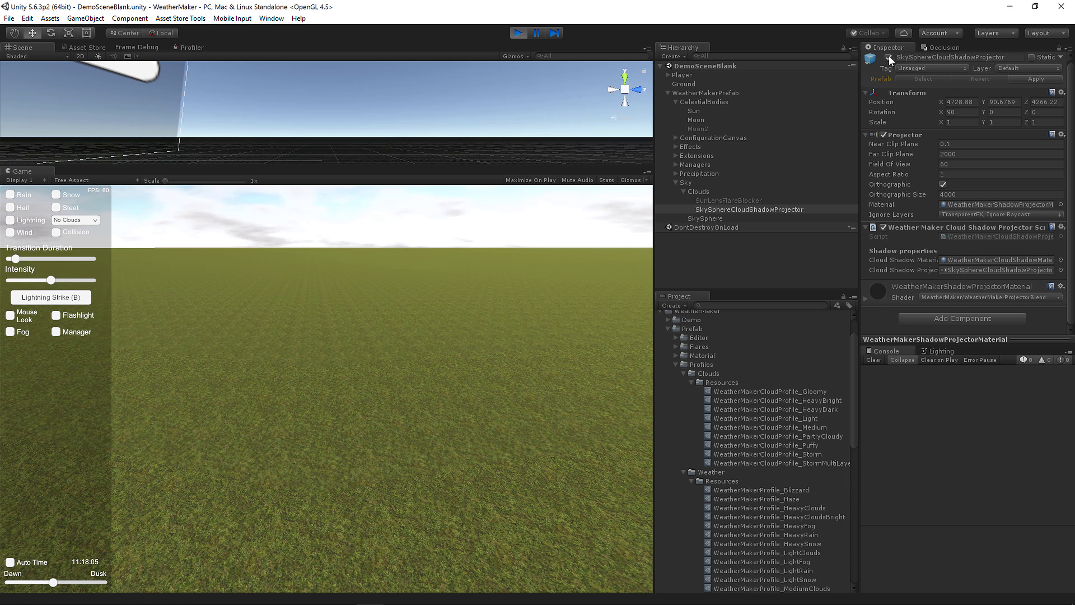
pyautogui.click(888, 57)
pyautogui.moveTo(449, 476); pyautogui.dragTo(384, 456, button='right')
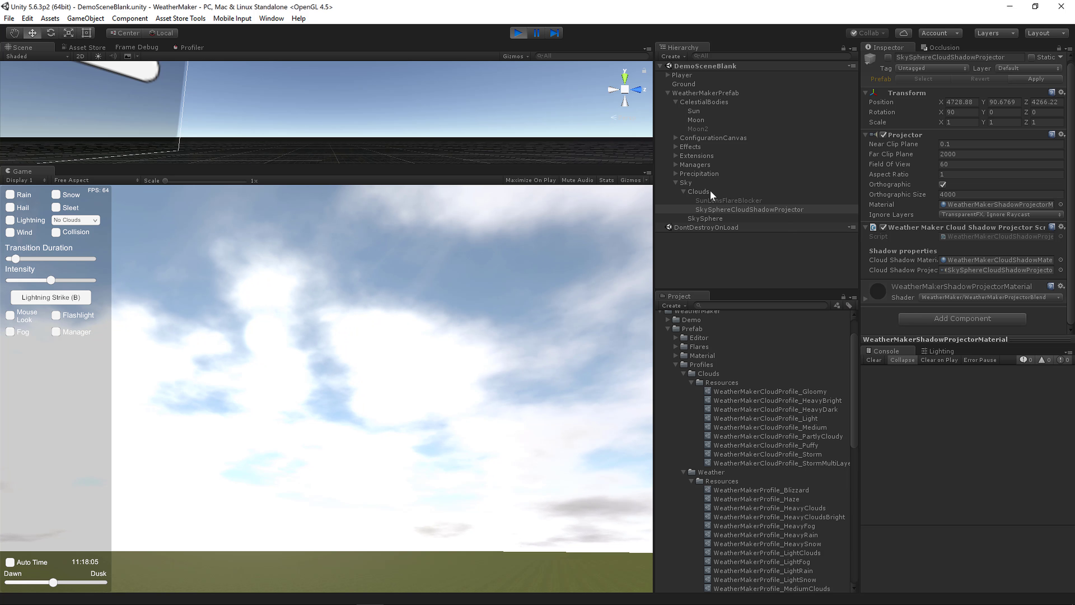
# - Reopen the Light profile from the Clouds object, turn the view towards the horizon, and lower Cloud Ray Offset to 0
pyautogui.click(697, 191)
pyautogui.doubleClick(982, 239)
pyautogui.scroll(-8, 1001, 301)
pyautogui.scroll(-10, 1002, 300)
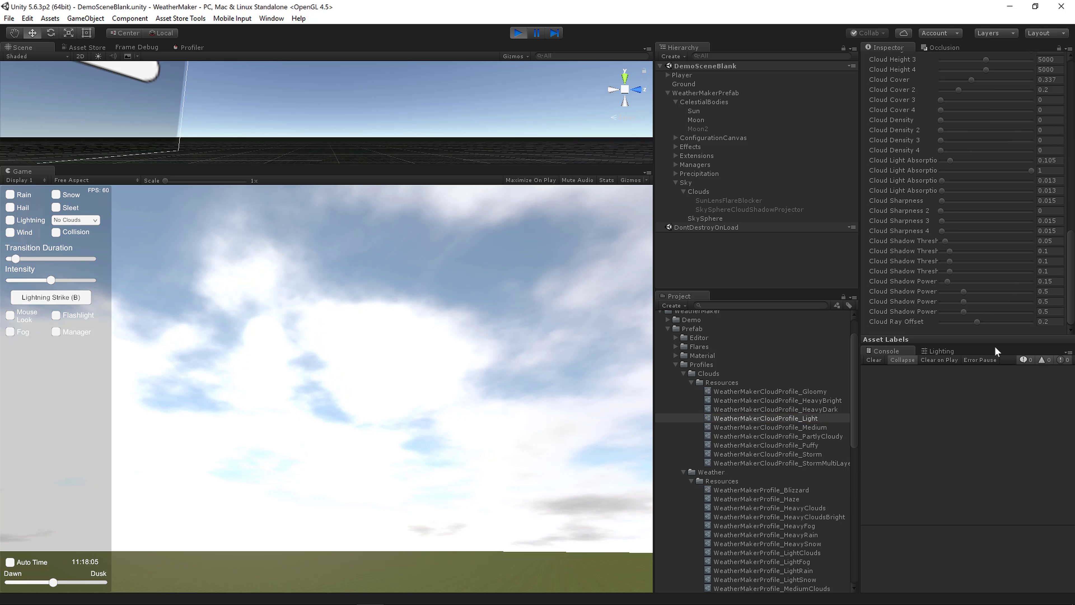
pyautogui.moveTo(524, 496); pyautogui.dragTo(554, 498, button='right')
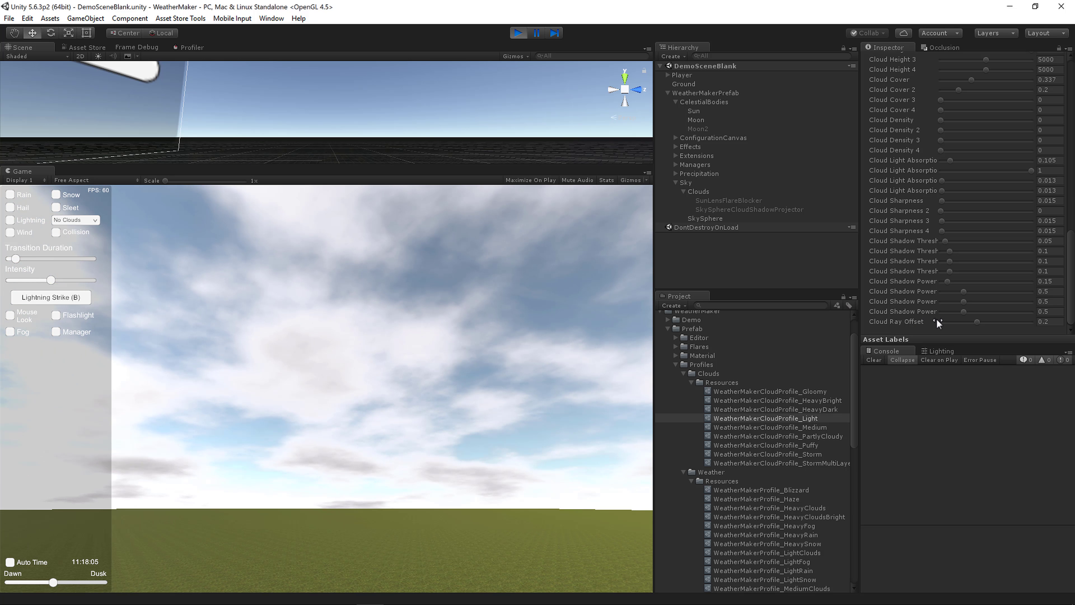
pyautogui.moveTo(978, 322); pyautogui.dragTo(944, 321)
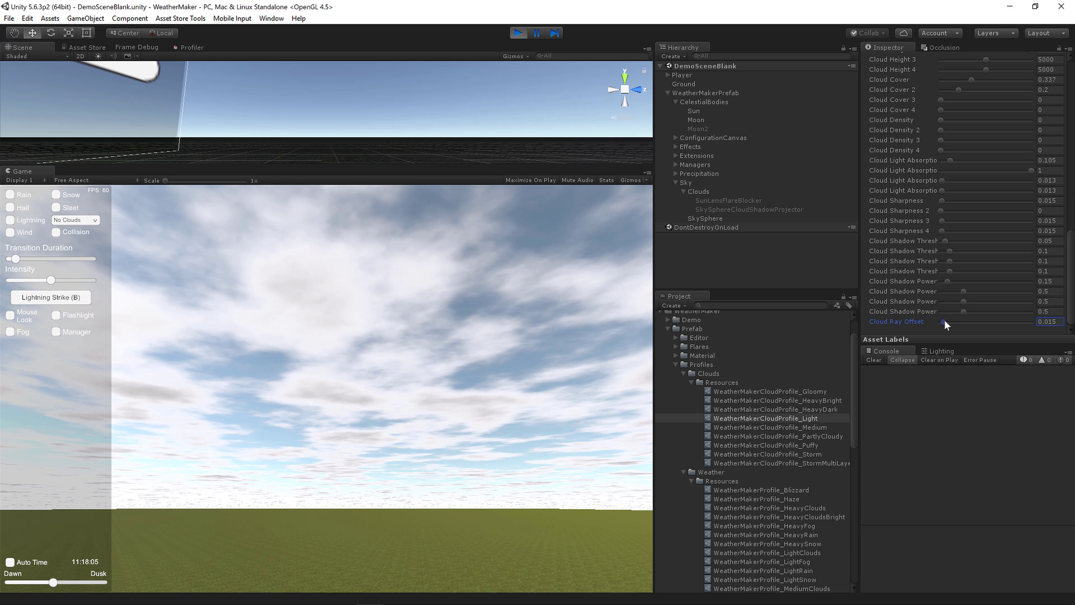
pyautogui.moveTo(945, 322); pyautogui.dragTo(930, 323)
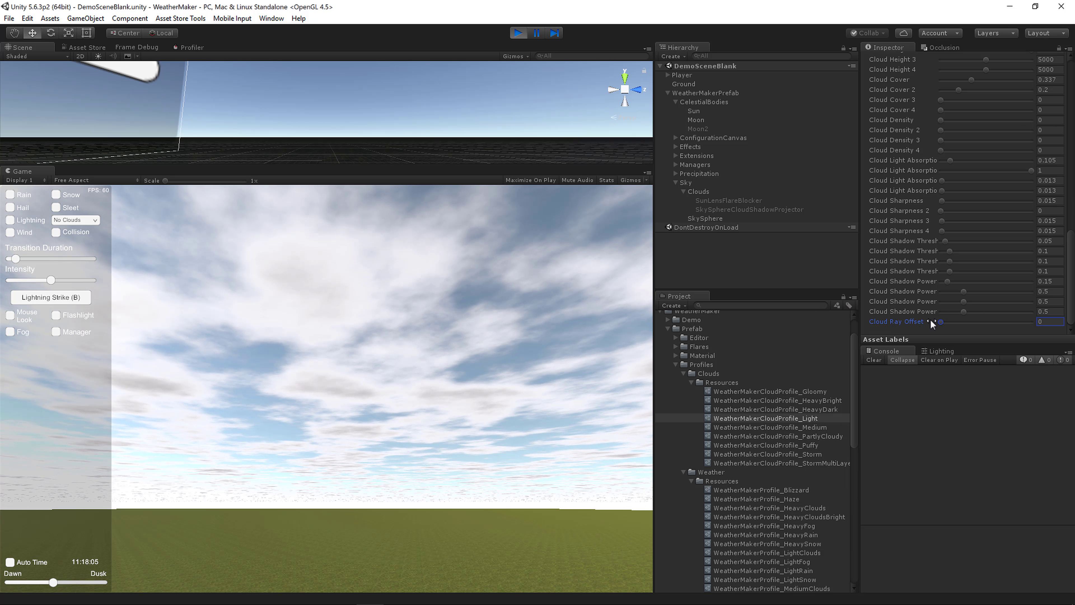
# - Try the Light profile's Cloud Ray Offset at 0.5, look around at the horizon clouds, and undo the ray offset changes
pyautogui.moveTo(940, 321); pyautogui.dragTo(1047, 328)
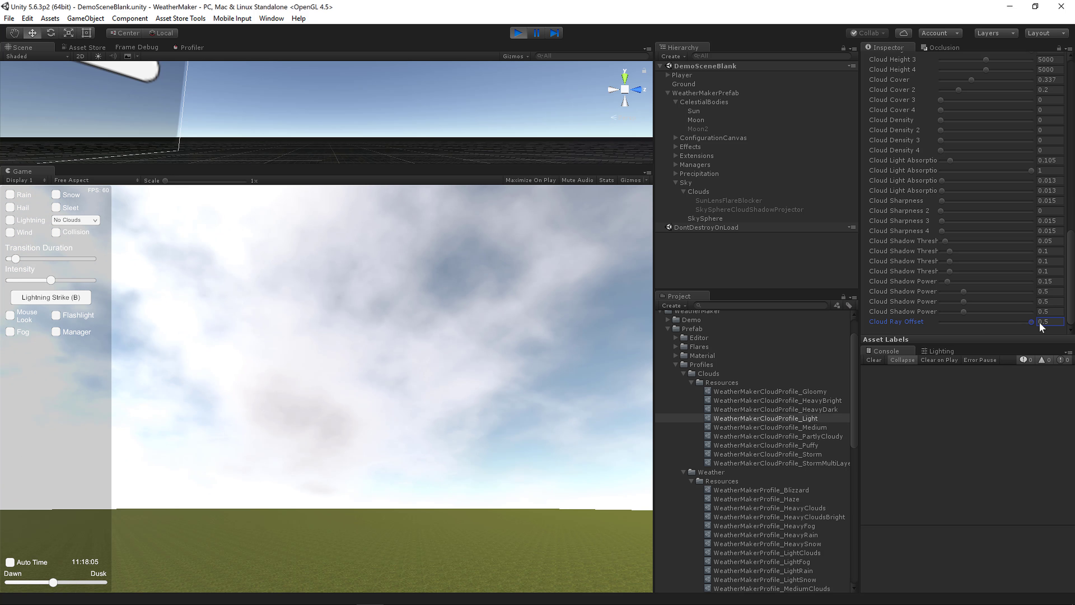
pyautogui.moveTo(321, 469); pyautogui.dragTo(469, 463, button='right')
pyautogui.hotkey('ctrl', 'z')
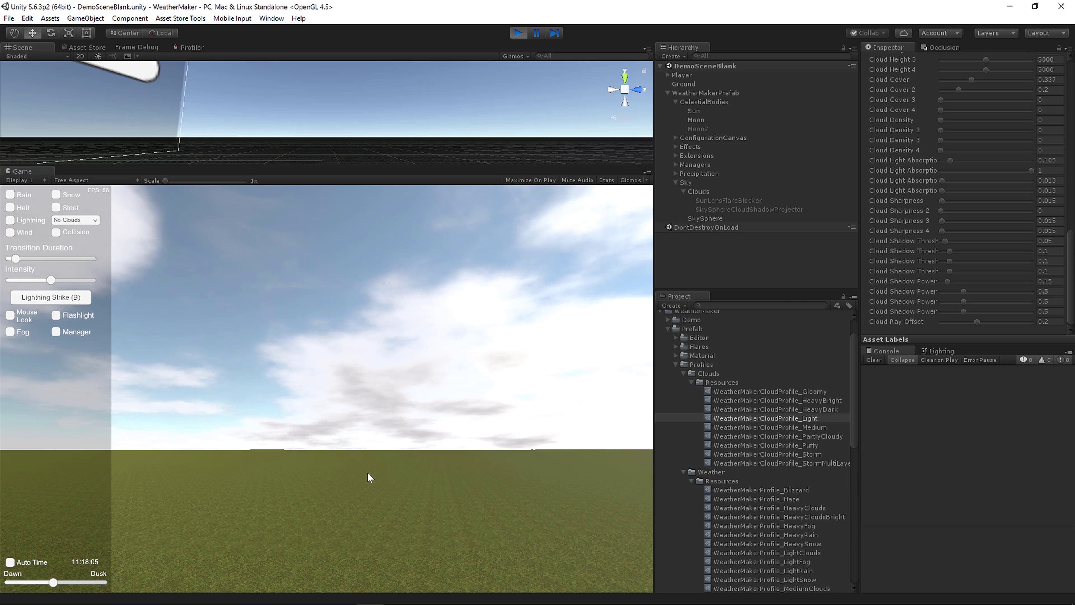
# - Inspect the Clouds object and the Gloomy cloud profile, and compare them with the Blizzard and HeavyClouds weather profiles
pyautogui.click(705, 191)
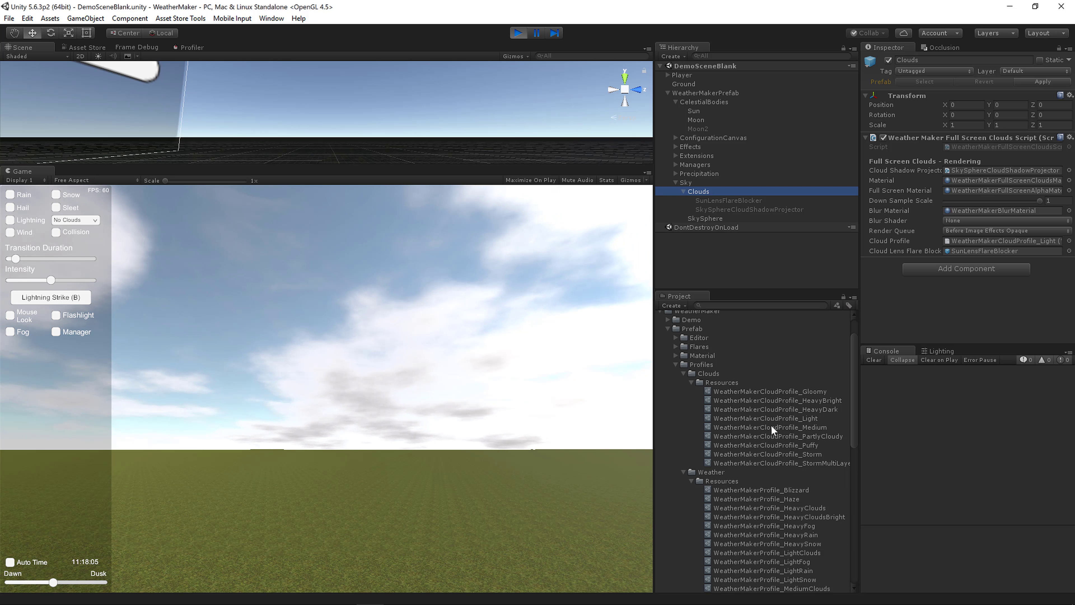
pyautogui.click(776, 391)
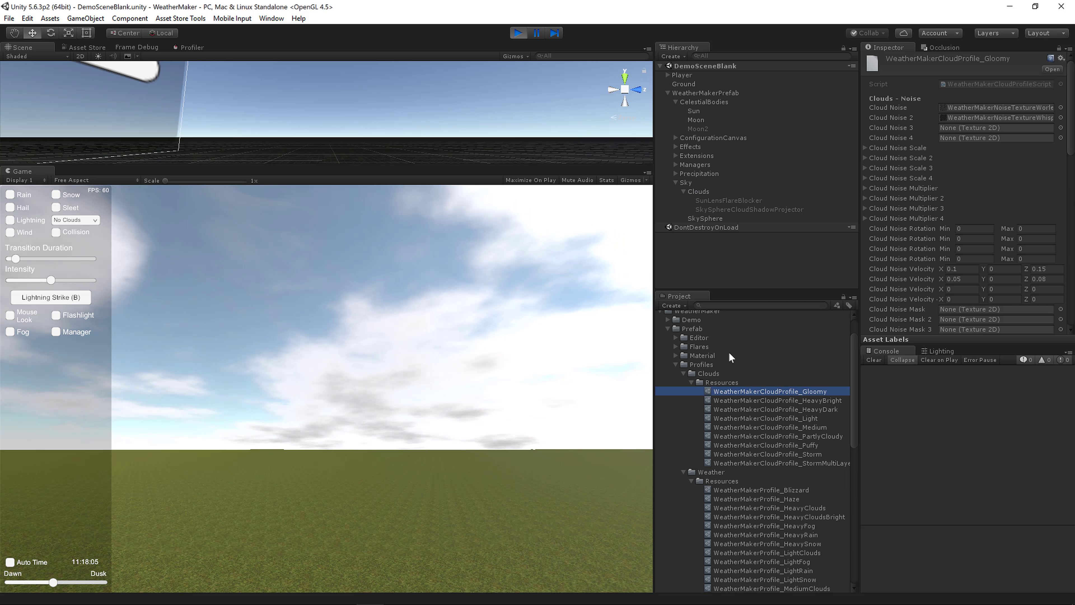
pyautogui.click(684, 373)
pyautogui.click(748, 401)
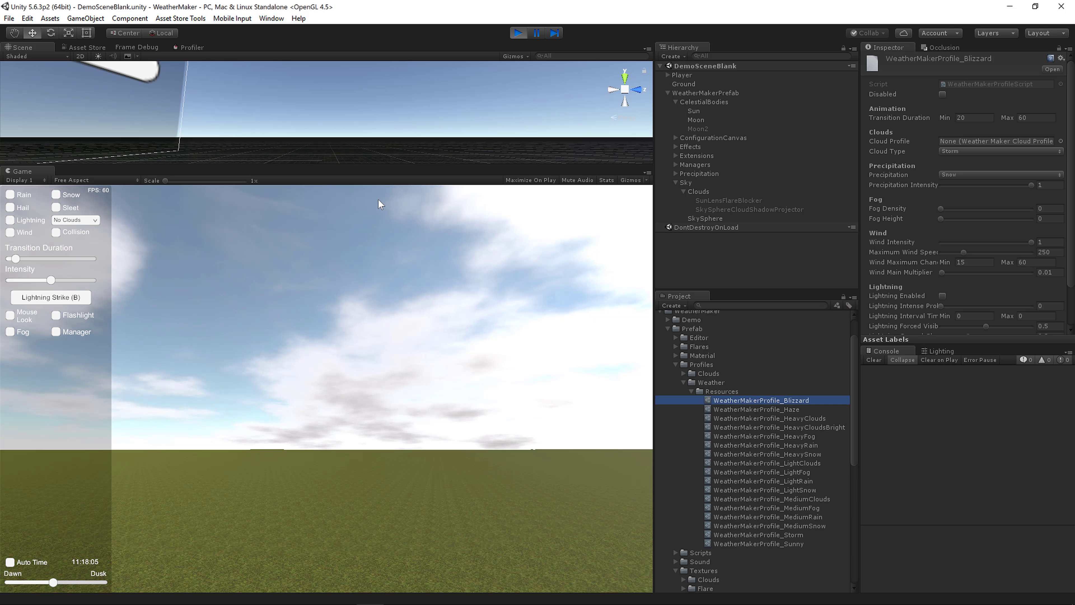
pyautogui.click(790, 418)
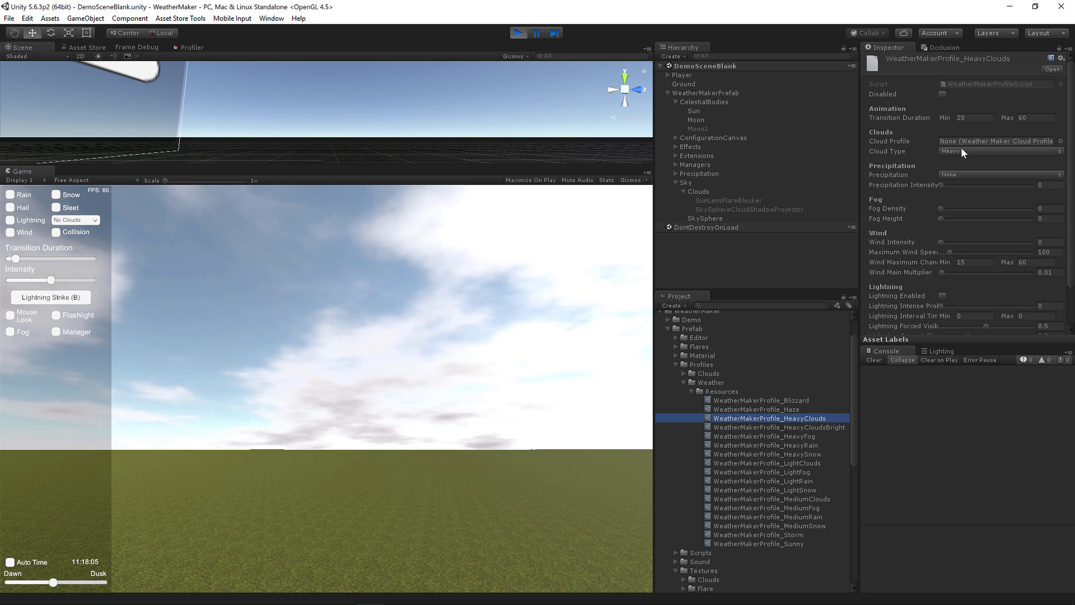
# - Switch the demo's cloud type to Light and back to No Clouds to clear the sky, and collapse the Weather profiles folder
pyautogui.click(75, 220)
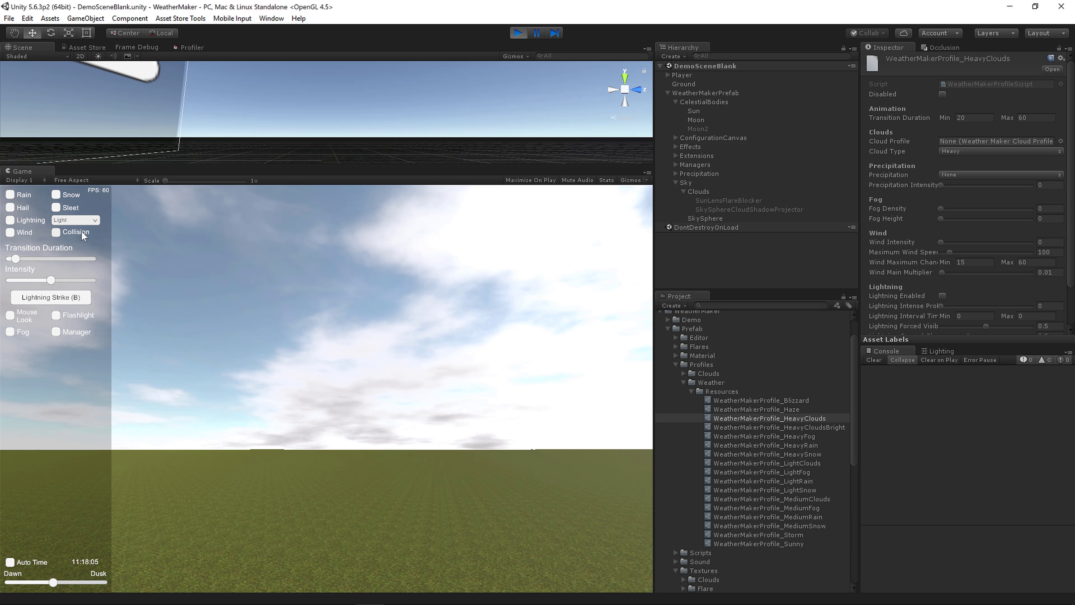
pyautogui.click(81, 231)
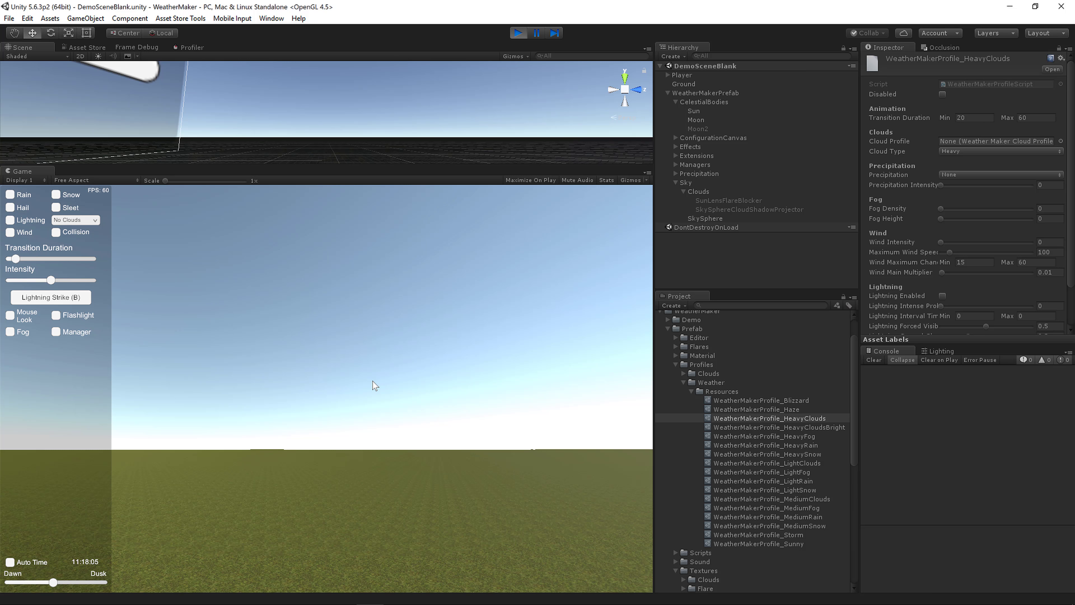
pyautogui.click(683, 381)
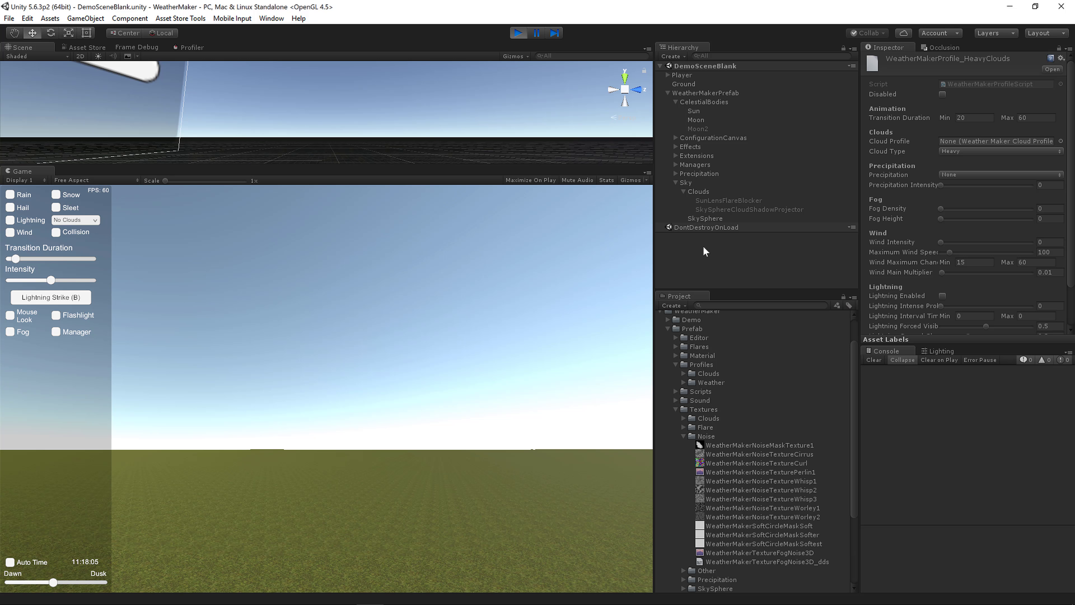
# - Select the Clouds object, set the demo's cloud type to Medium, and look up at the resulting clouds
pyautogui.click(699, 191)
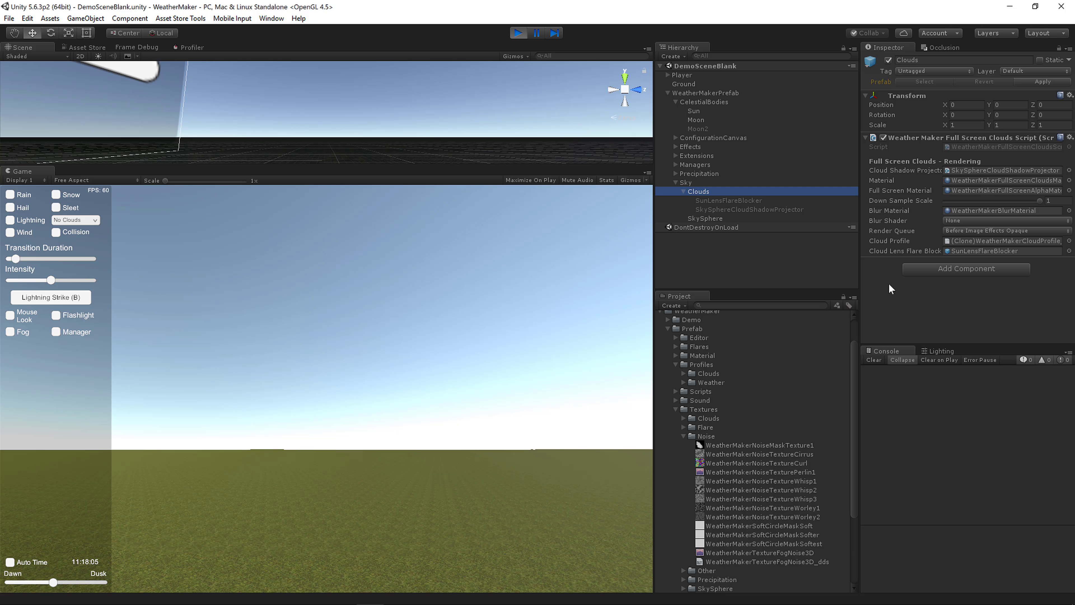
pyautogui.click(75, 219)
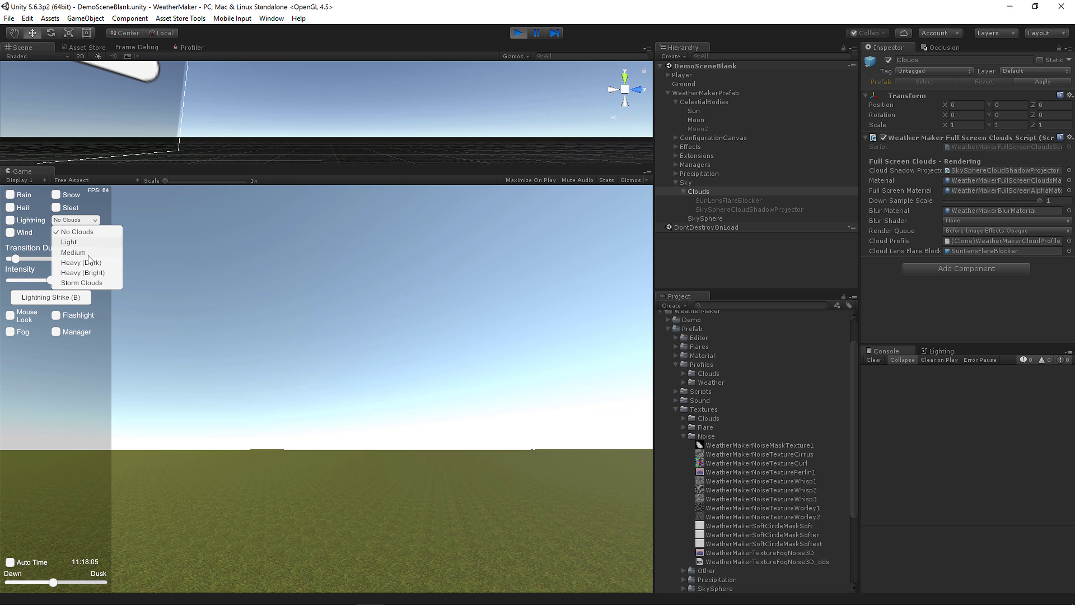
pyautogui.click(86, 252)
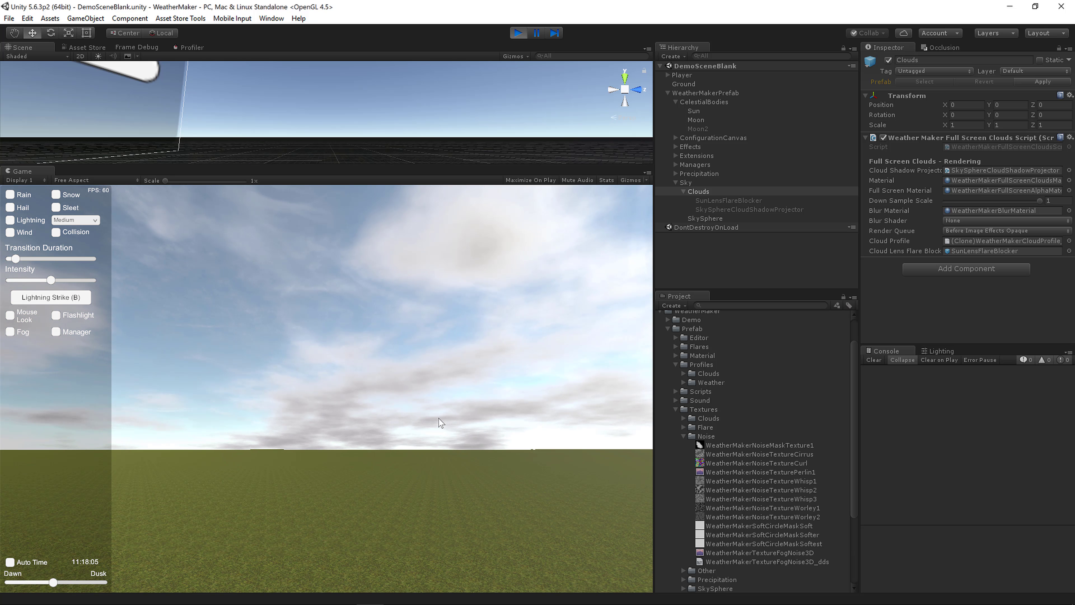
pyautogui.moveTo(438, 418); pyautogui.dragTo(394, 408, button='right')
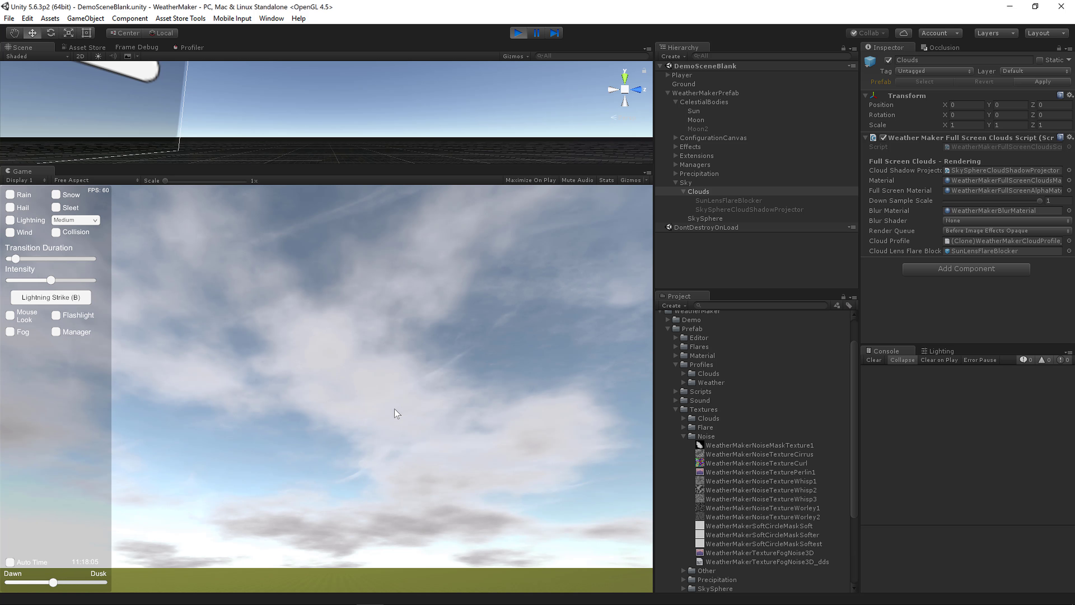